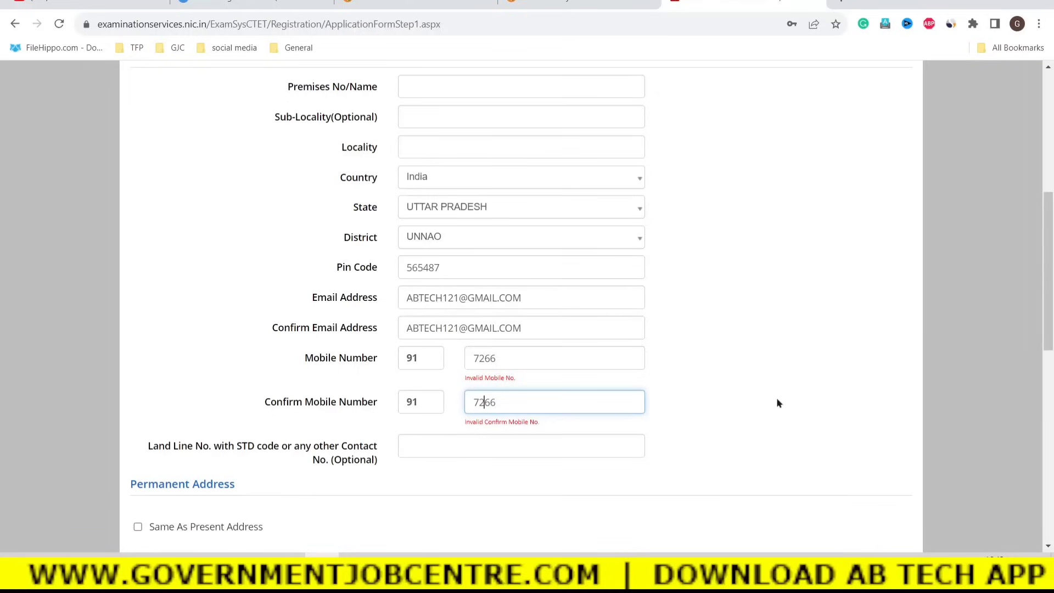
# - Review the contact details and permanent address sections of the registration form
pyautogui.scroll(-3, 730, 395)
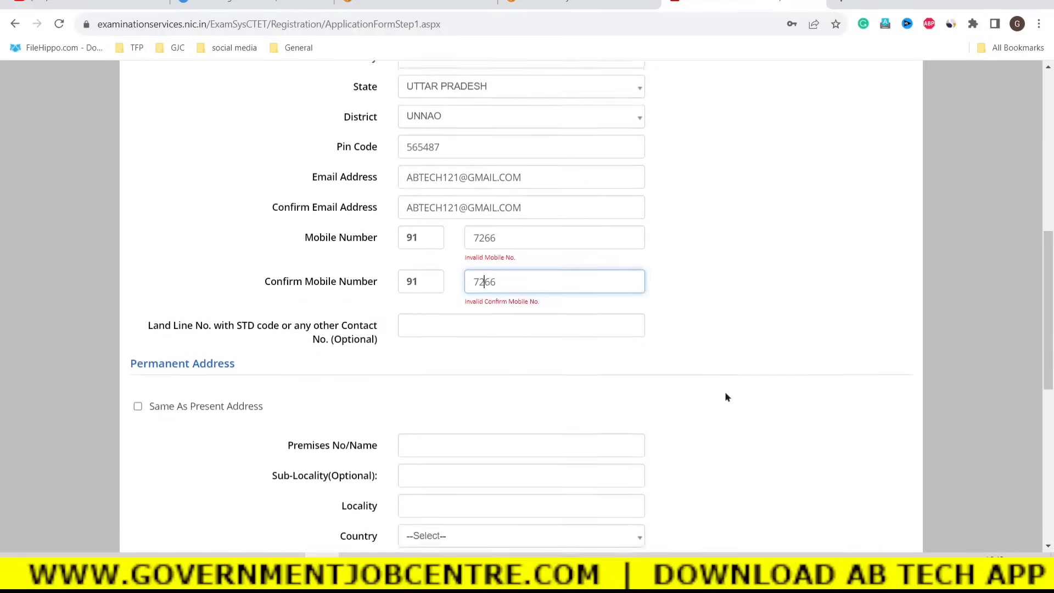
pyautogui.scroll(-2, 597, 343)
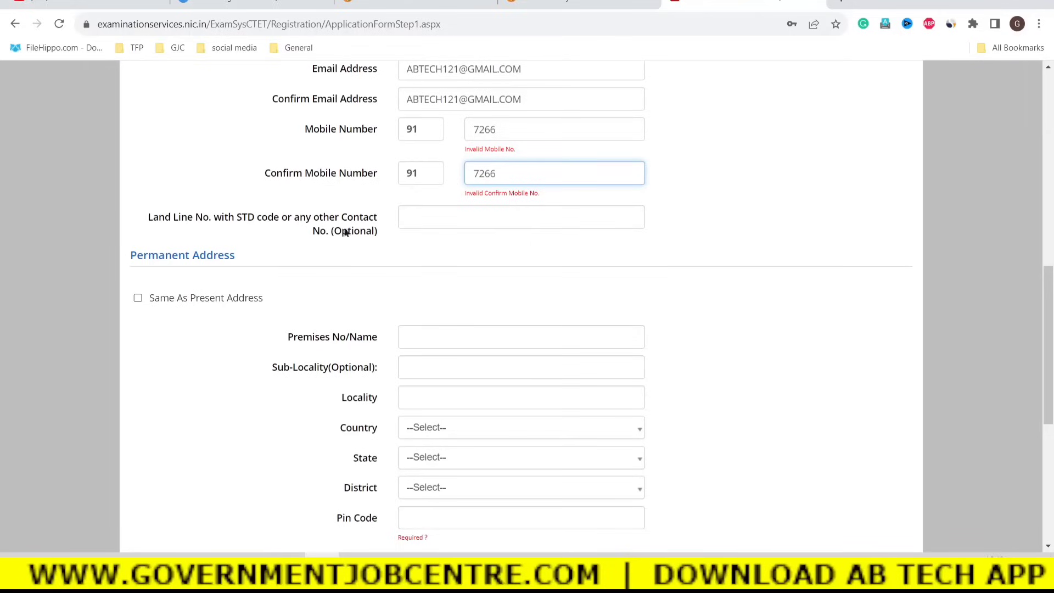
pyautogui.click(475, 267)
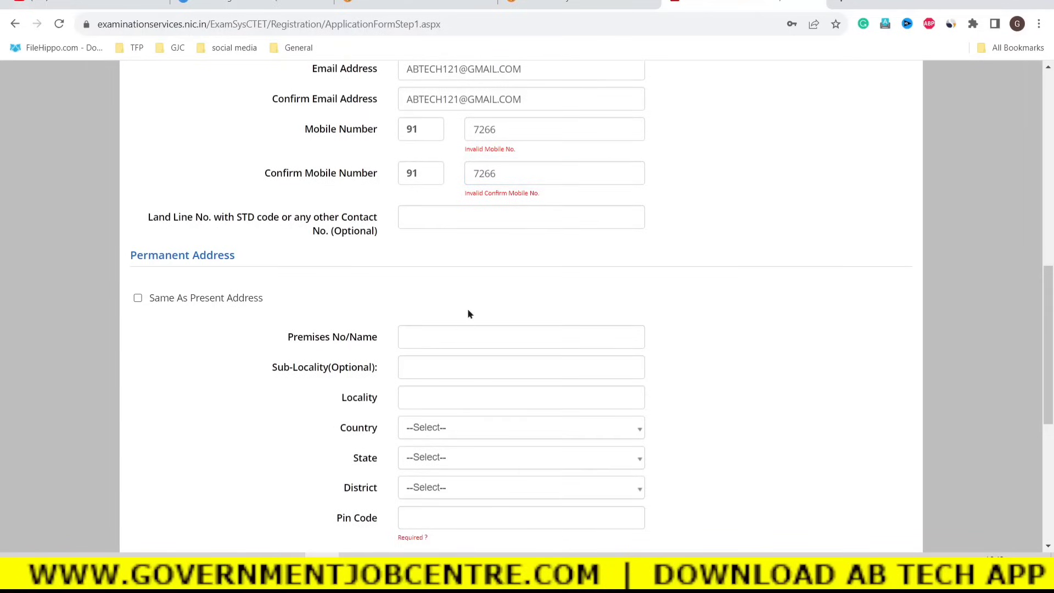
pyautogui.scroll(5, 468, 313)
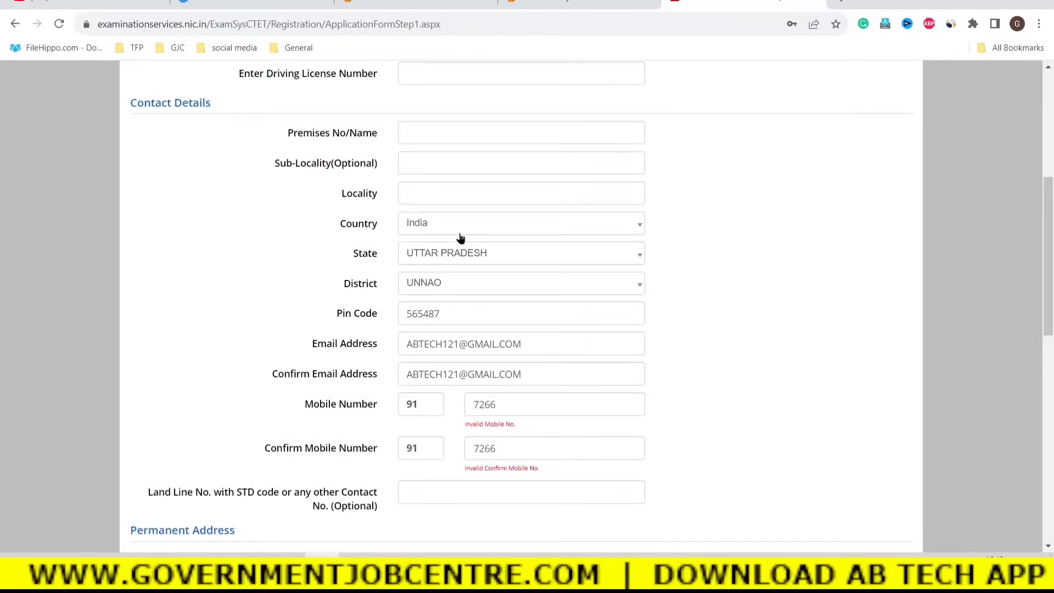
pyautogui.scroll(-6, 460, 237)
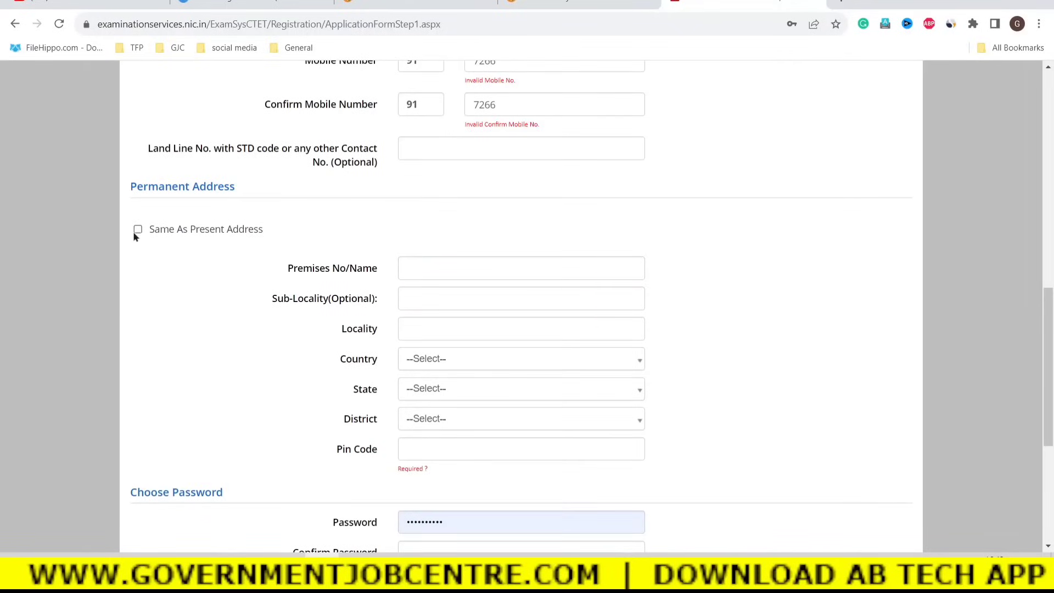
pyautogui.moveTo(265, 232); pyautogui.dragTo(162, 235)
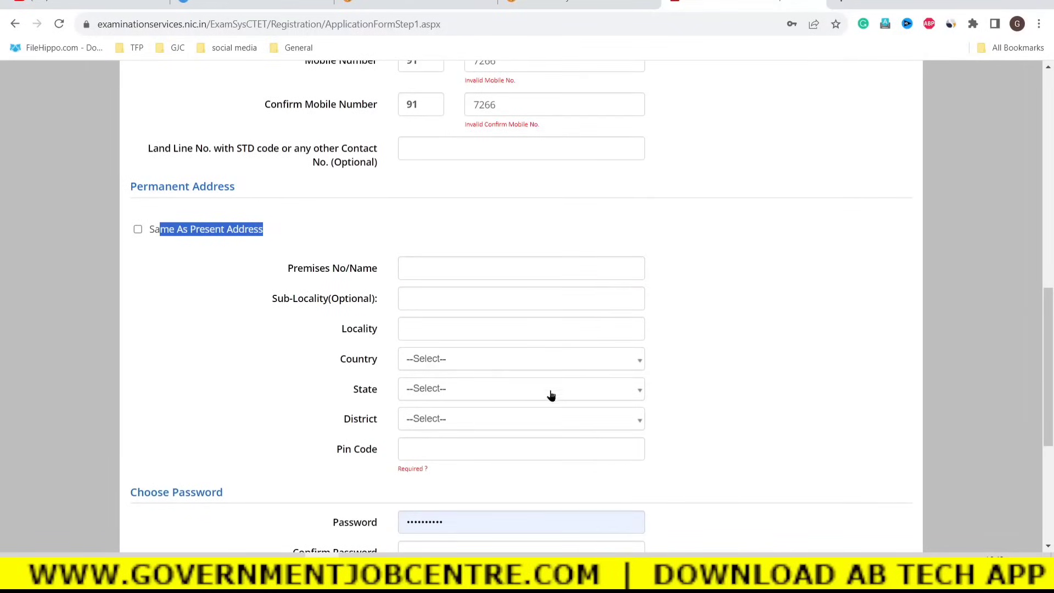
pyautogui.scroll(4, 552, 396)
pyautogui.scroll(-4, 516, 483)
pyautogui.click(722, 383)
pyautogui.scroll(4, 584, 399)
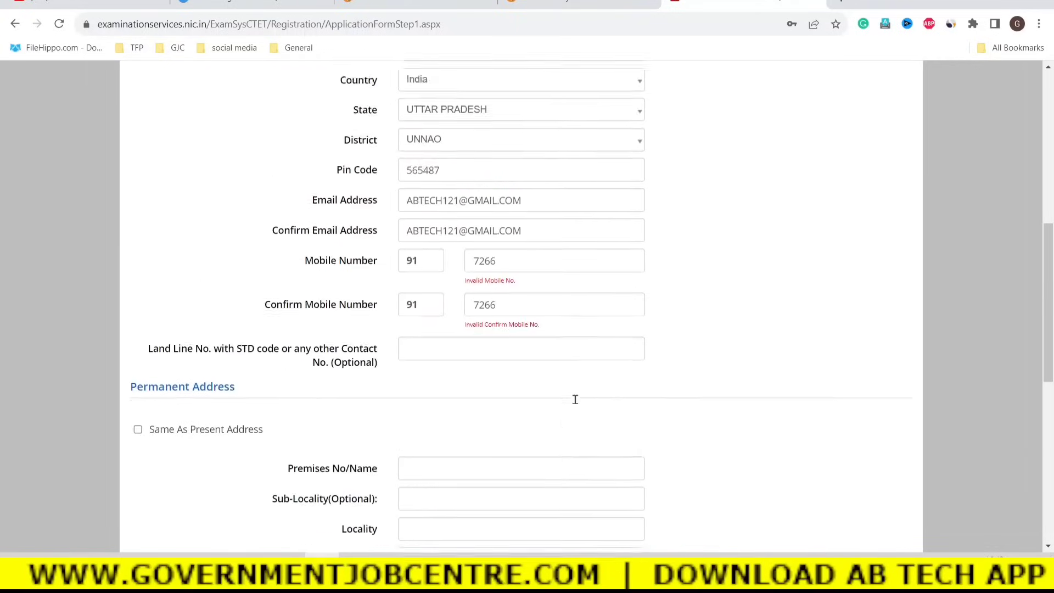
pyautogui.scroll(2, 407, 238)
pyautogui.scroll(-3, 347, 420)
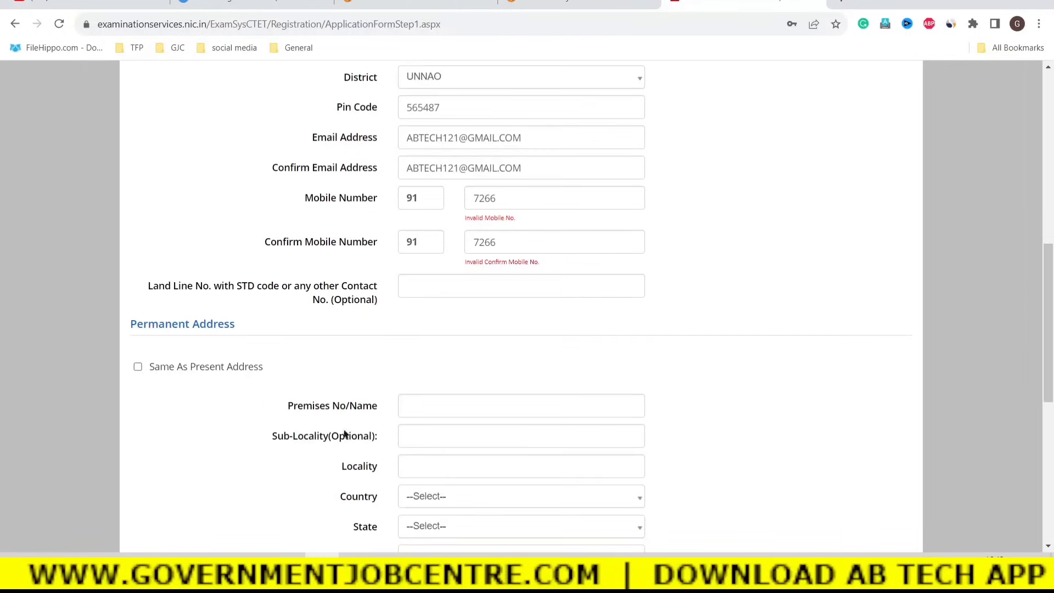
pyautogui.scroll(3, 285, 156)
pyautogui.scroll(2, 297, 208)
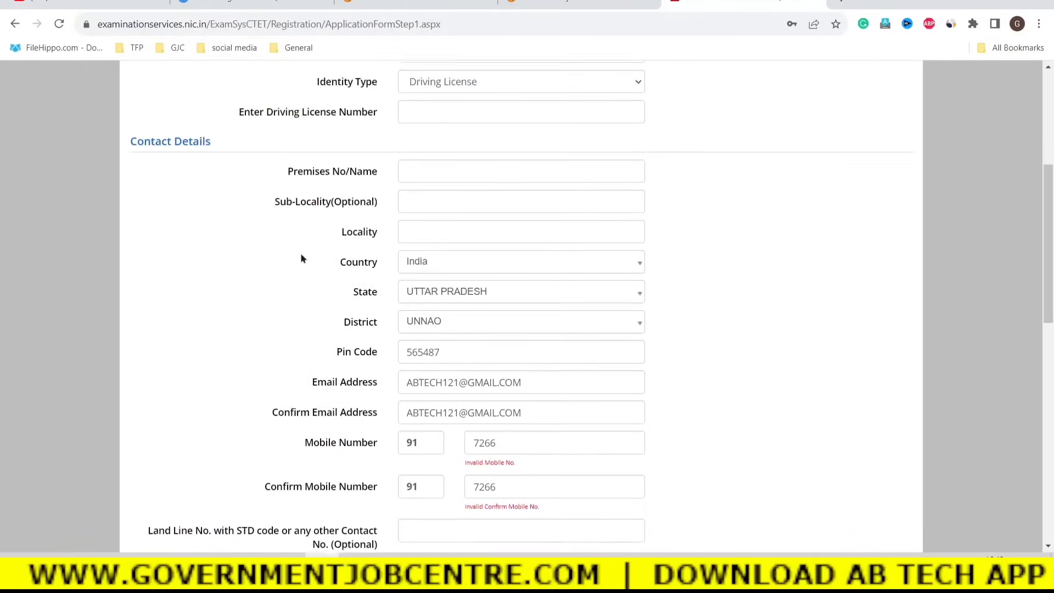
pyautogui.scroll(-5, 302, 259)
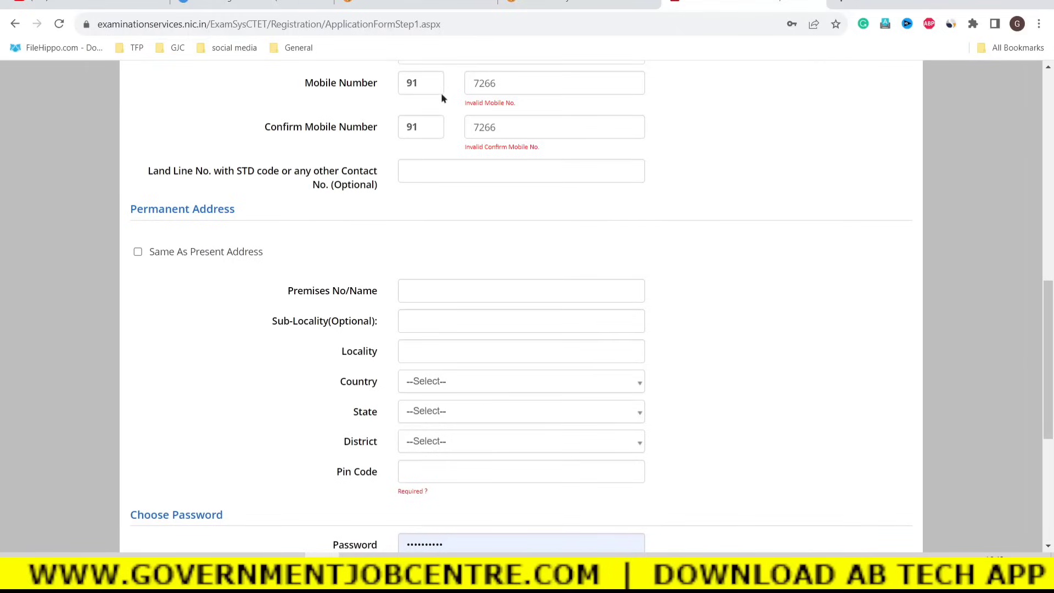
pyautogui.scroll(-3, 478, 293)
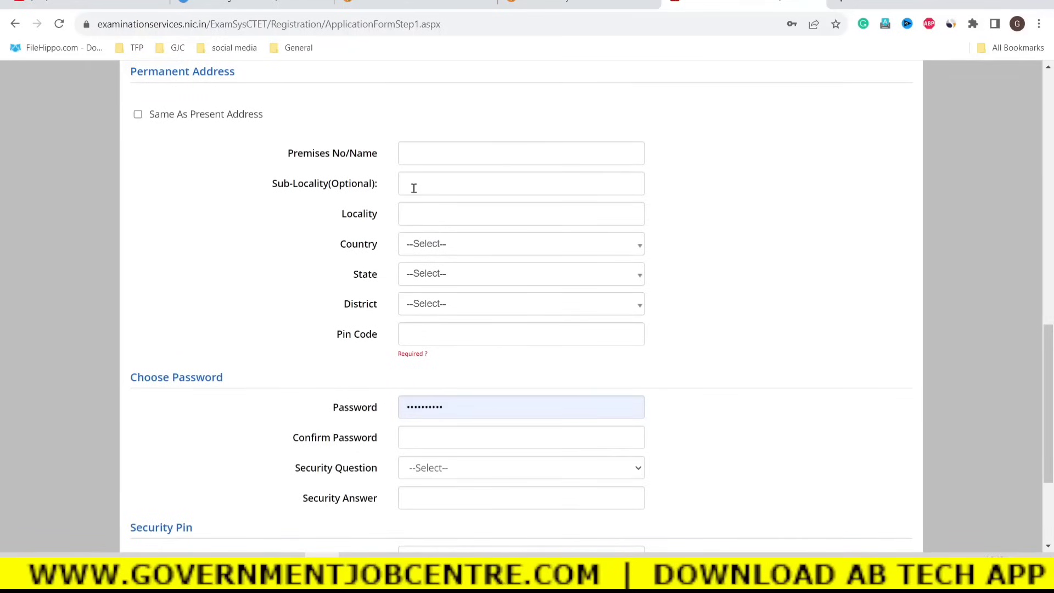
pyautogui.scroll(-2, 450, 264)
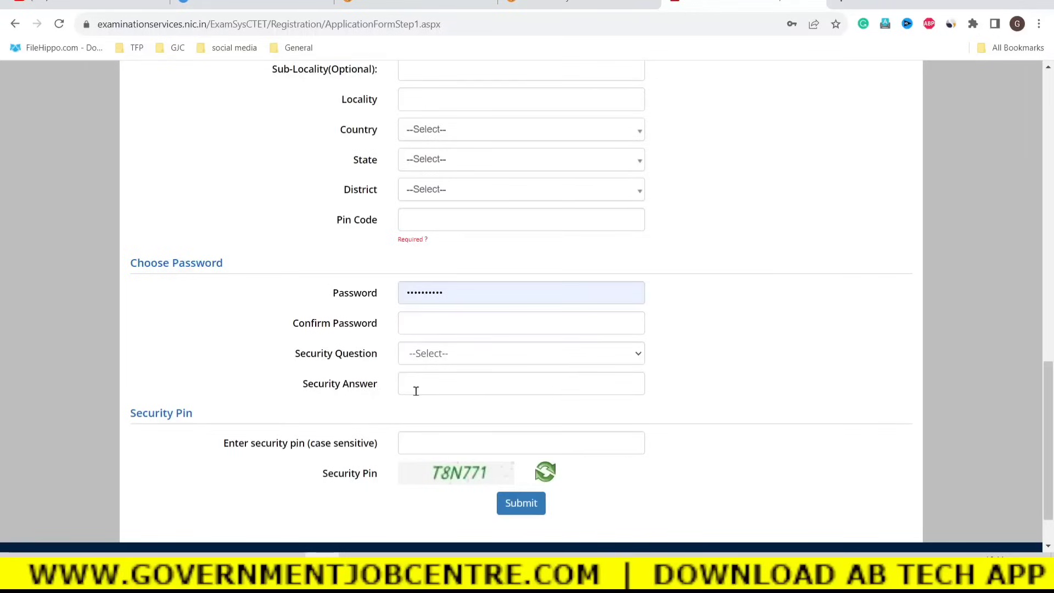
# - Inspect the requirements of the Password and Confirm Password fields
pyautogui.click(412, 325)
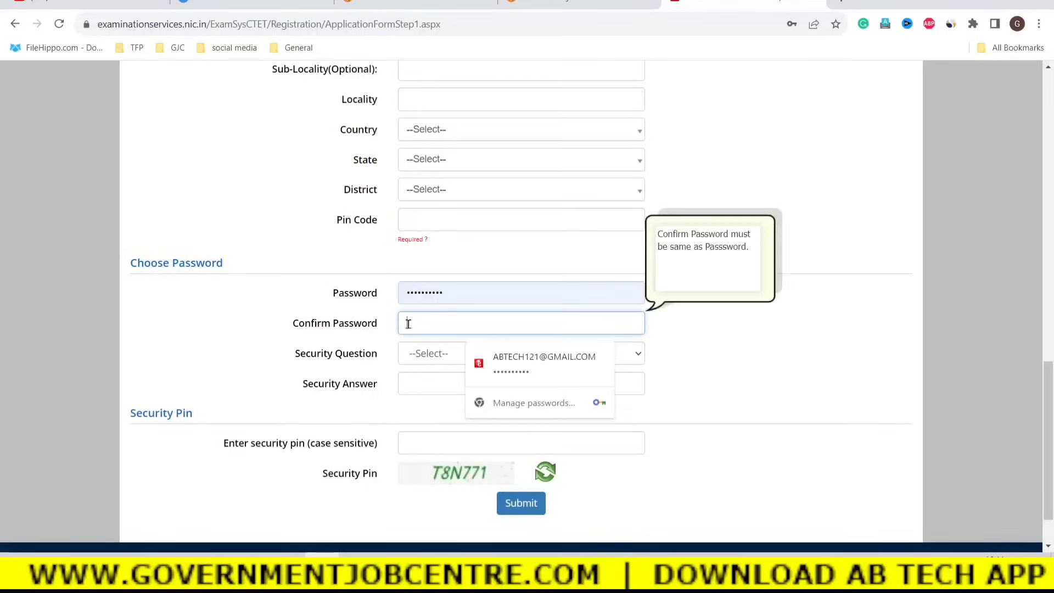
pyautogui.click(669, 343)
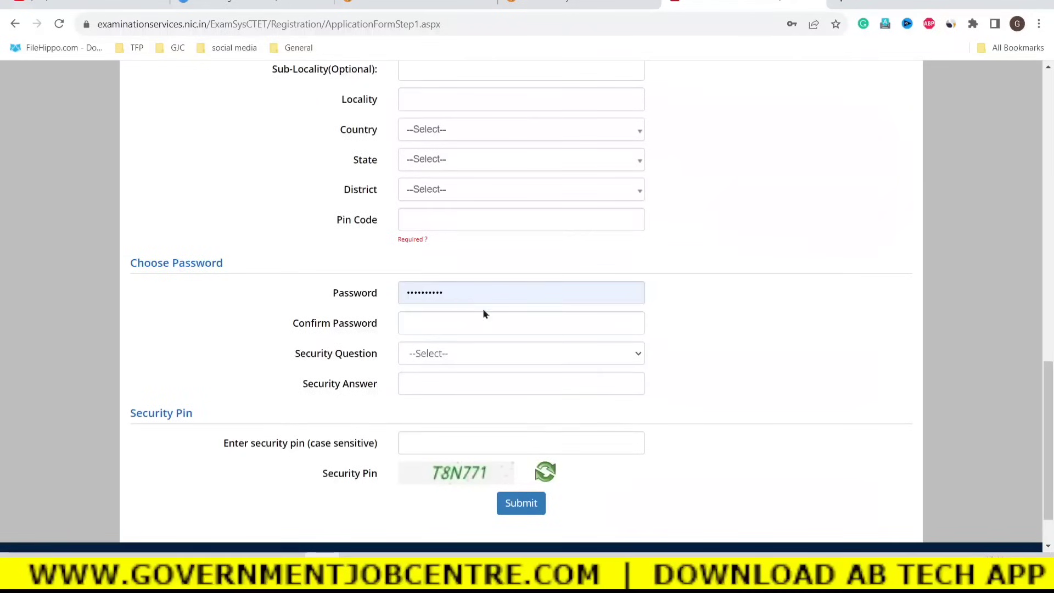
pyautogui.click(452, 295)
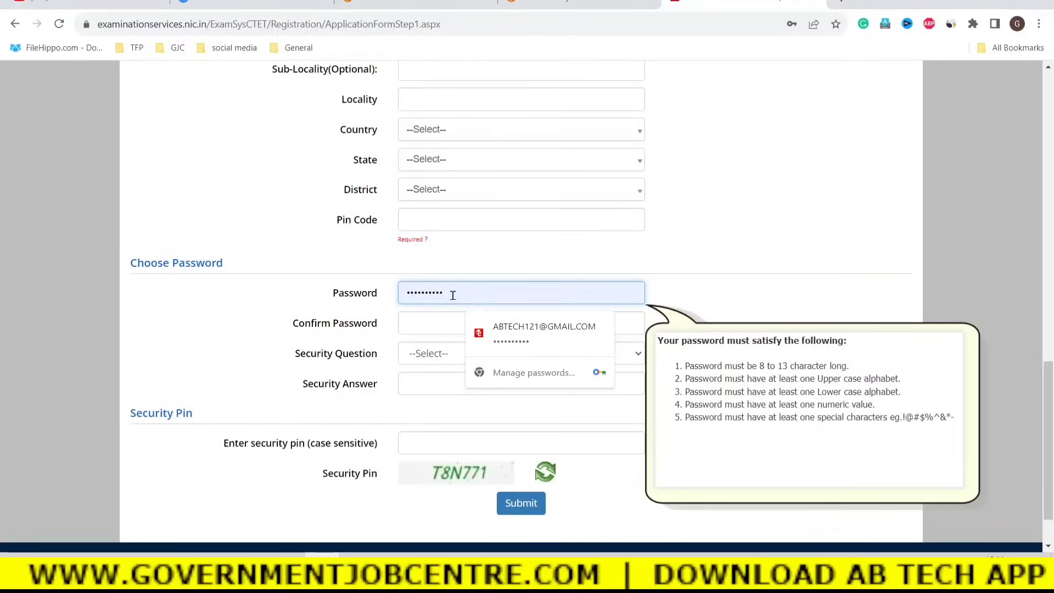
pyautogui.click(685, 302)
pyautogui.scroll(5, 486, 245)
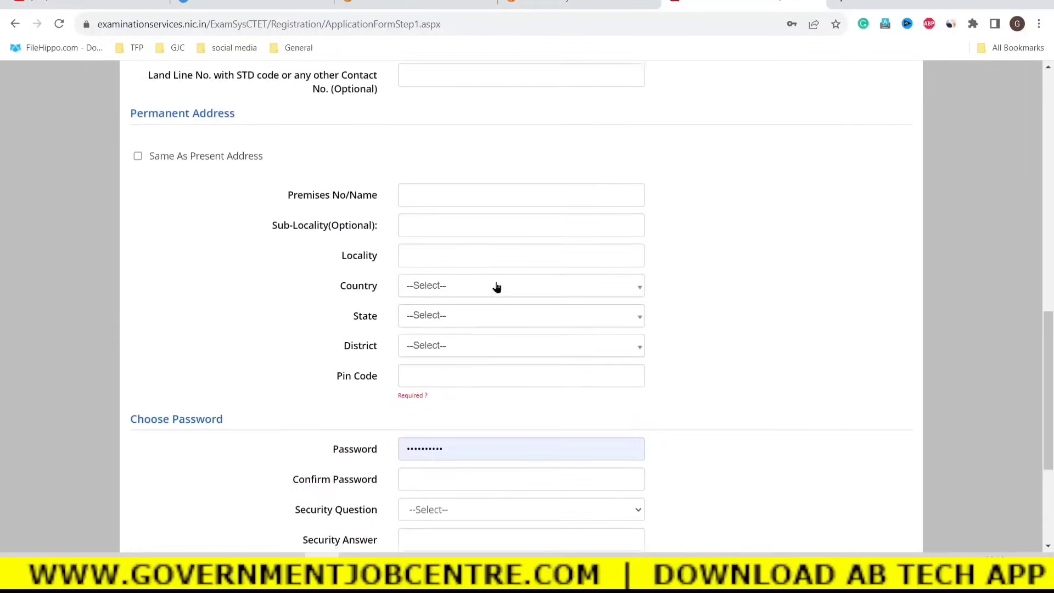
pyautogui.click(420, 346)
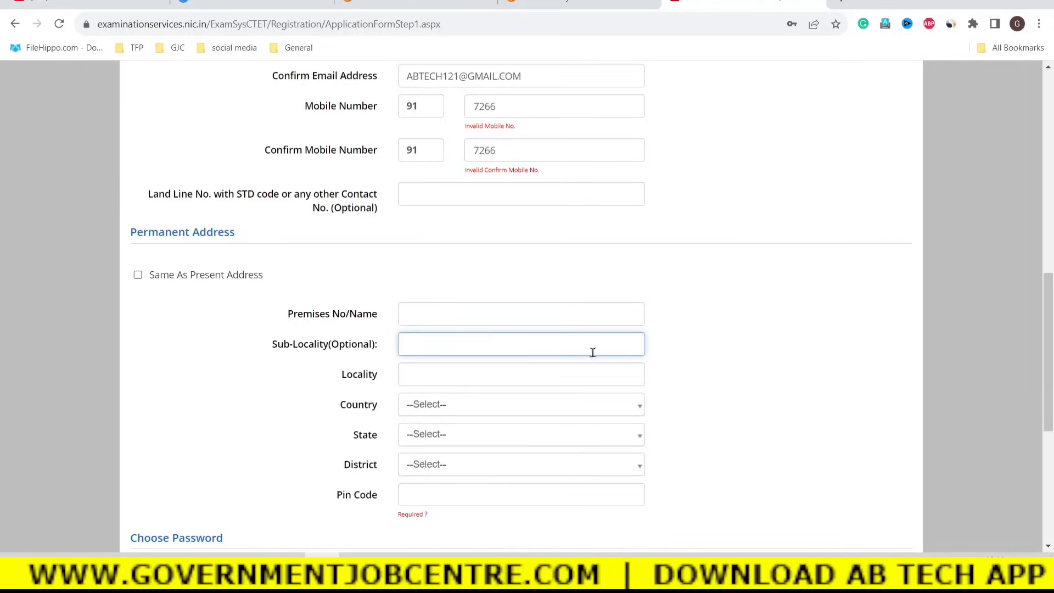
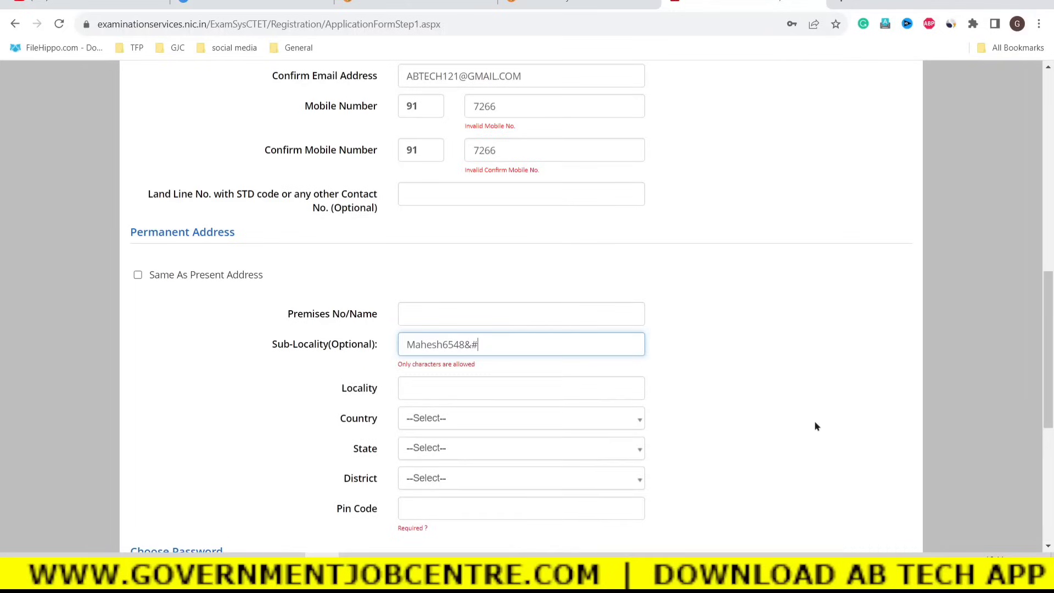
# - Choose the security question 'Which is your favourite book ?' and enter the security answer
pyautogui.scroll(-4, 728, 395)
pyautogui.scroll(-3, 729, 395)
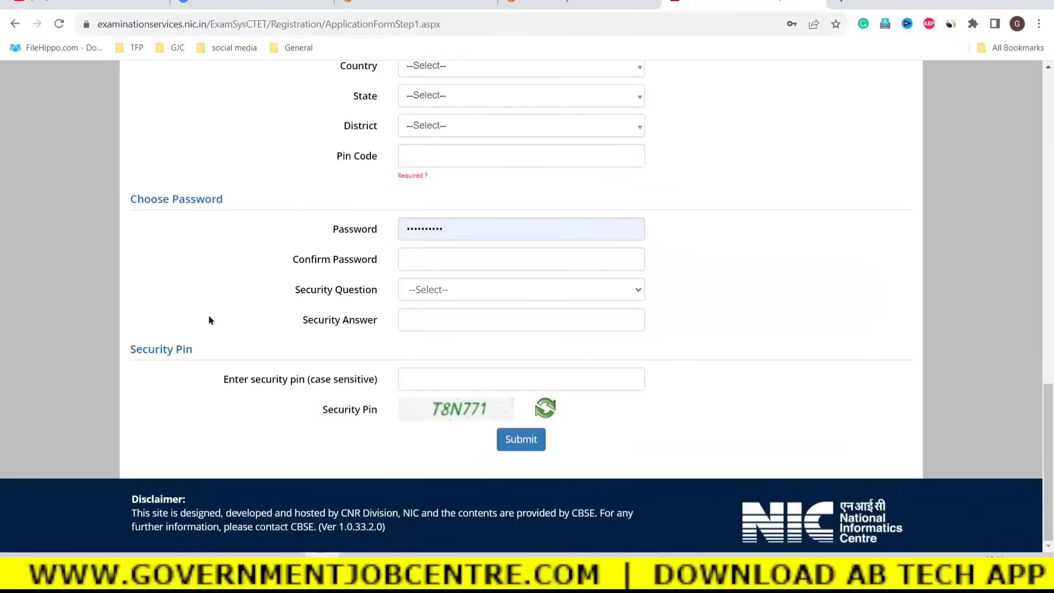
pyautogui.click(445, 295)
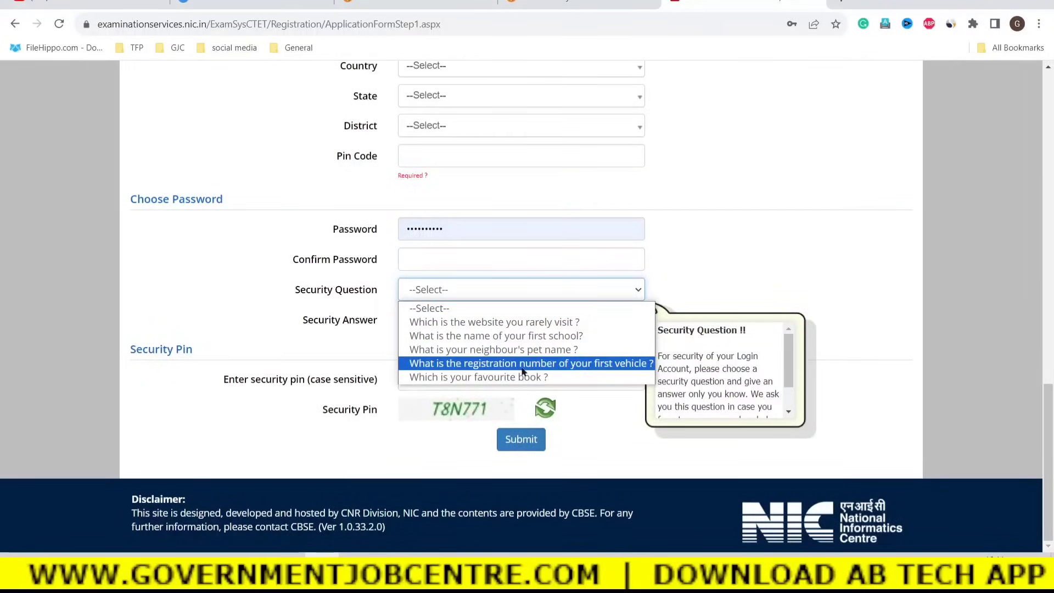
pyautogui.click(462, 378)
pyautogui.click(501, 318)
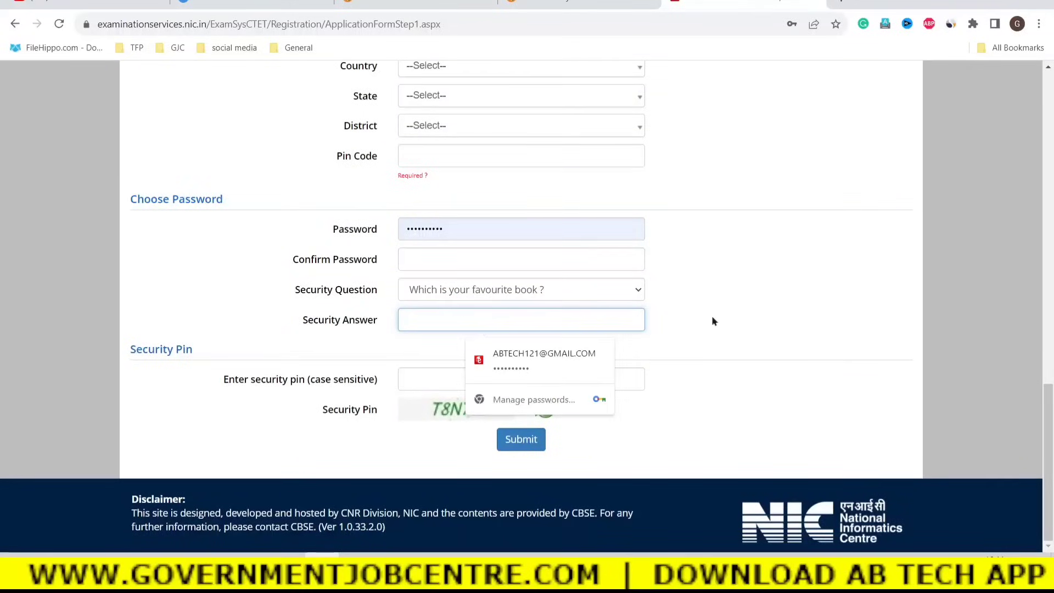
pyautogui.write('•')
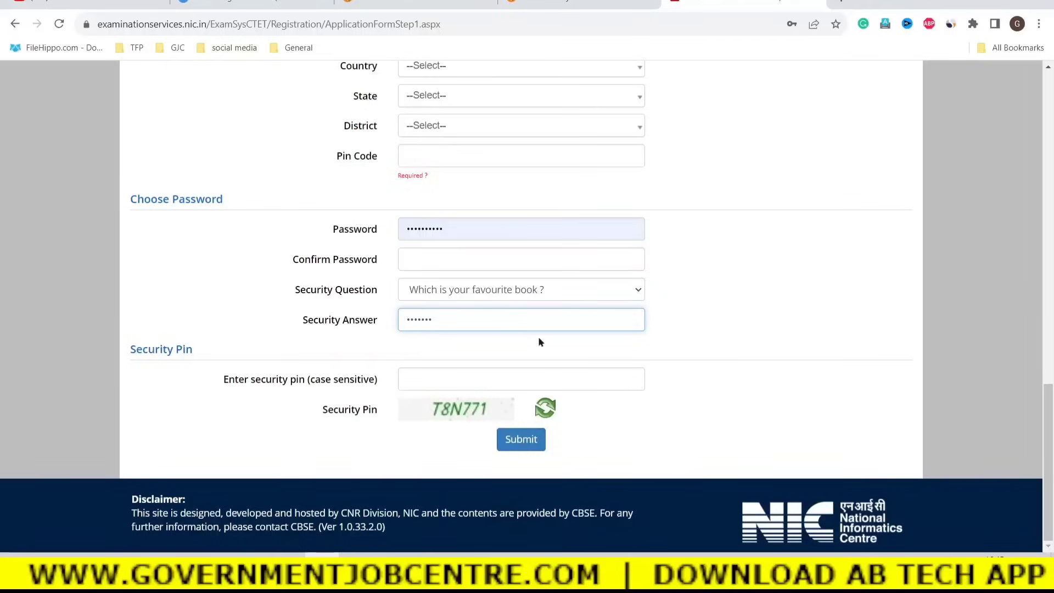
# - Enter the security pin shown in the captcha image and submit the registration form
pyautogui.click(429, 379)
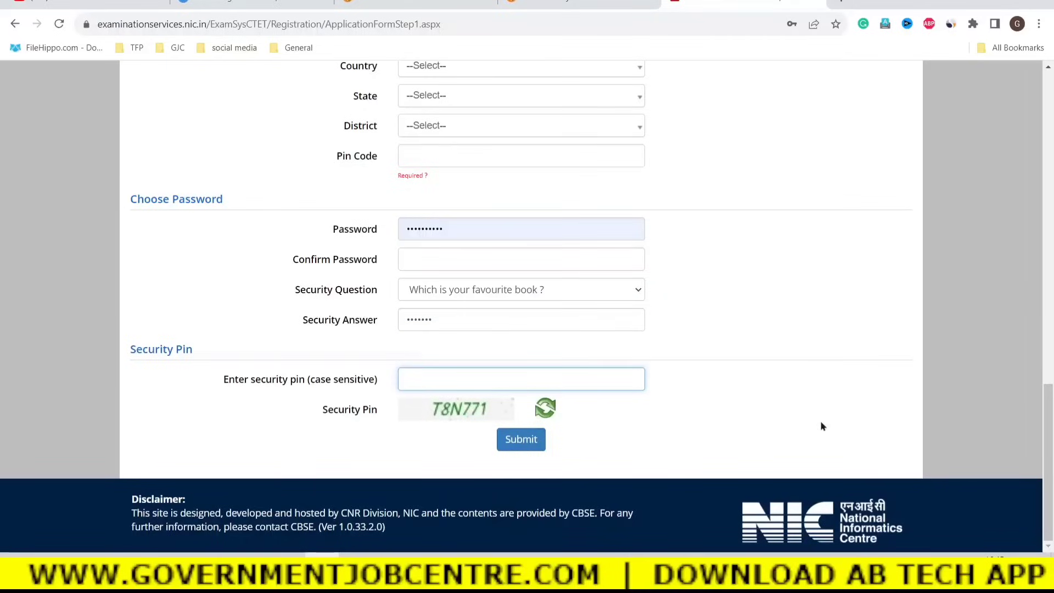
pyautogui.write('T8N771')
pyautogui.click(525, 439)
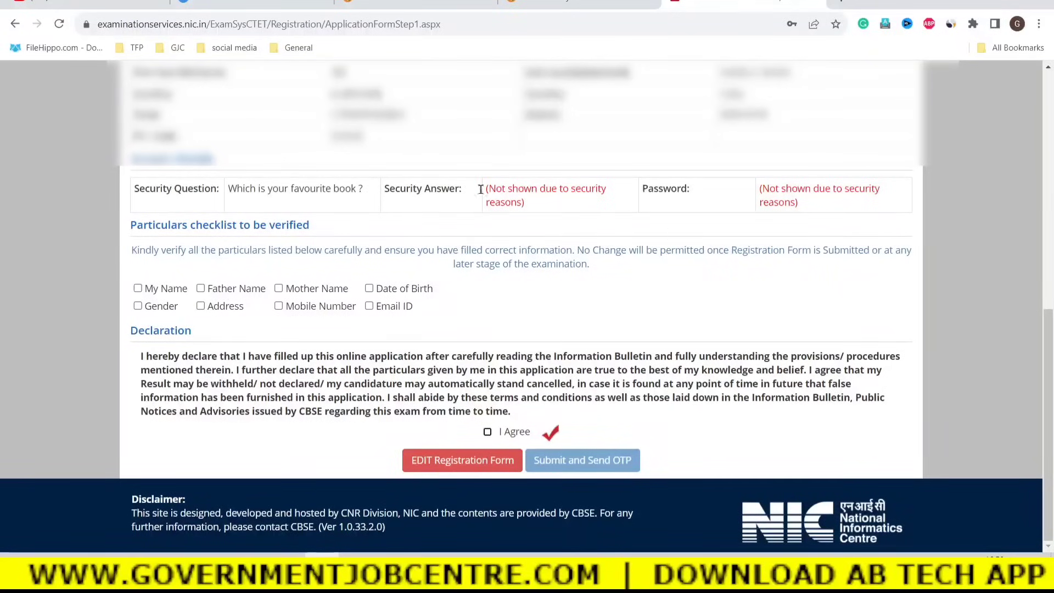
# - Tick all eight items in the particulars checklist to be verified
pyautogui.click(138, 288)
pyautogui.click(201, 288)
pyautogui.click(279, 289)
pyautogui.click(369, 288)
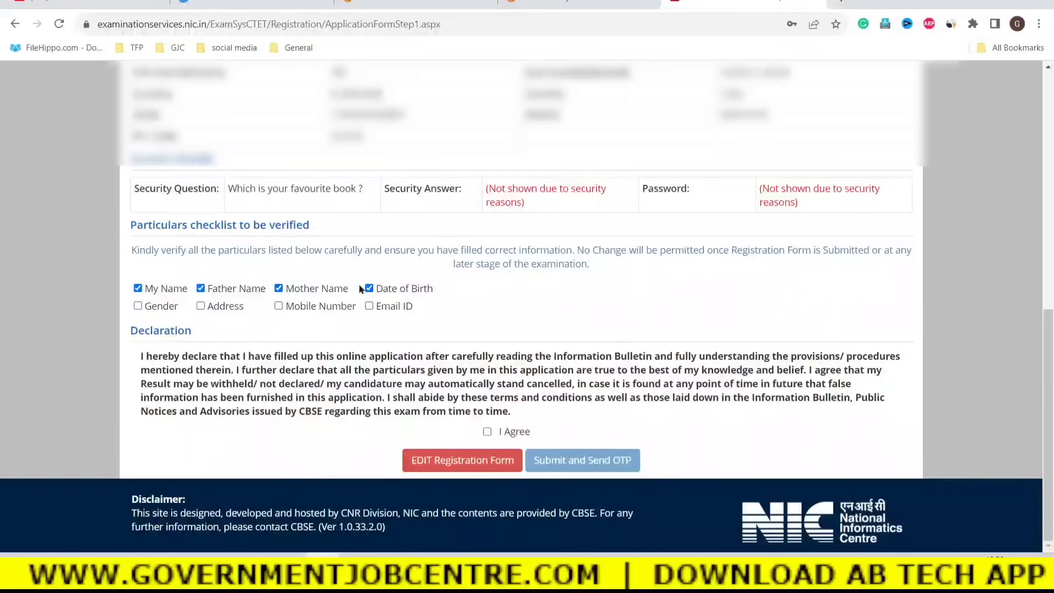
pyautogui.click(138, 306)
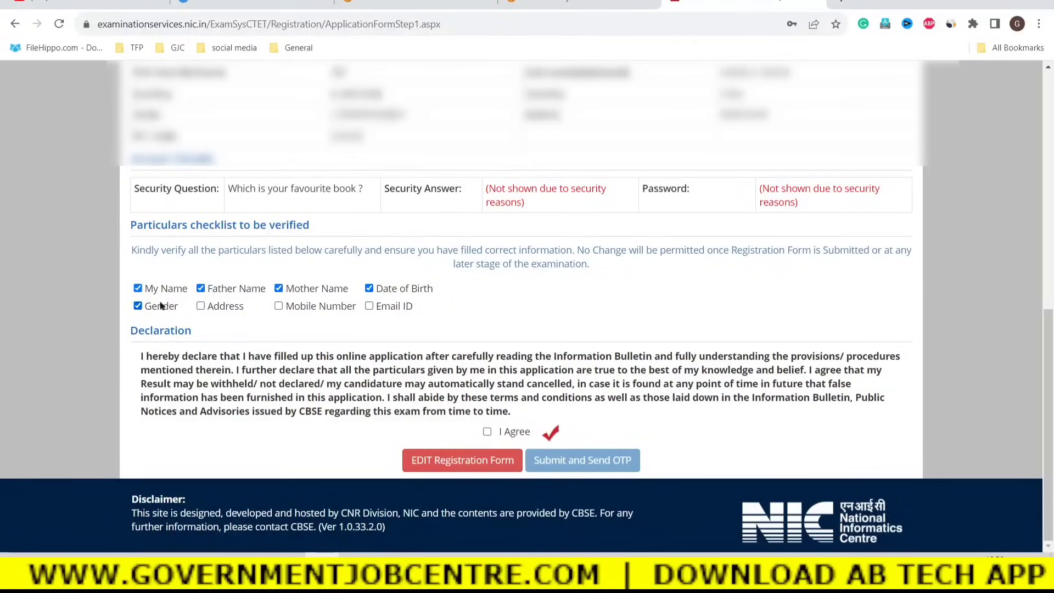
pyautogui.click(200, 306)
pyautogui.click(278, 306)
pyautogui.click(369, 306)
# - Accept the declaration, then submit the registration form and confirm sending the OTP
pyautogui.click(487, 432)
pyautogui.click(563, 464)
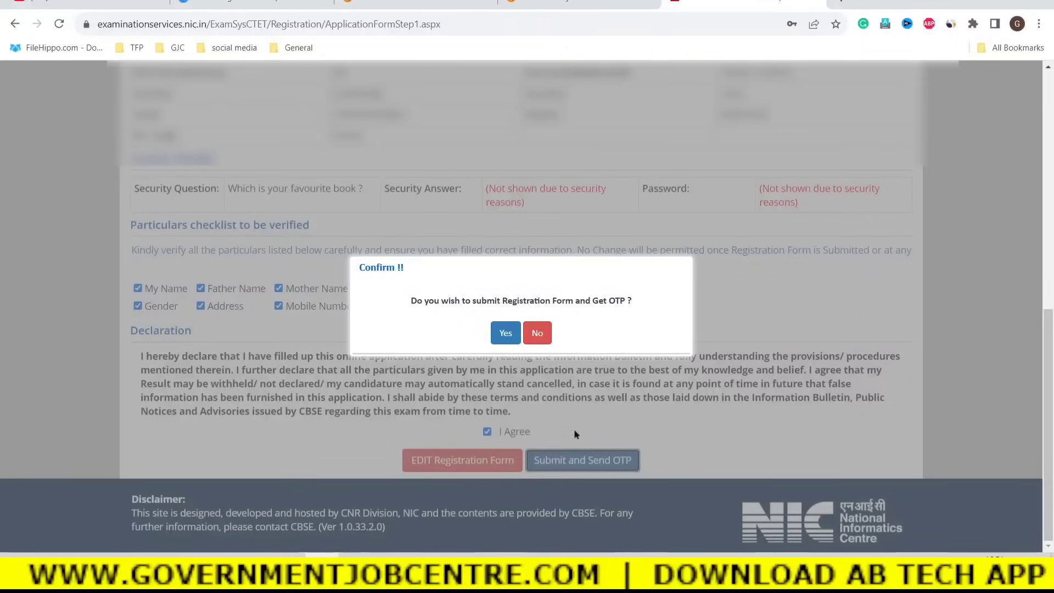
pyautogui.click(503, 332)
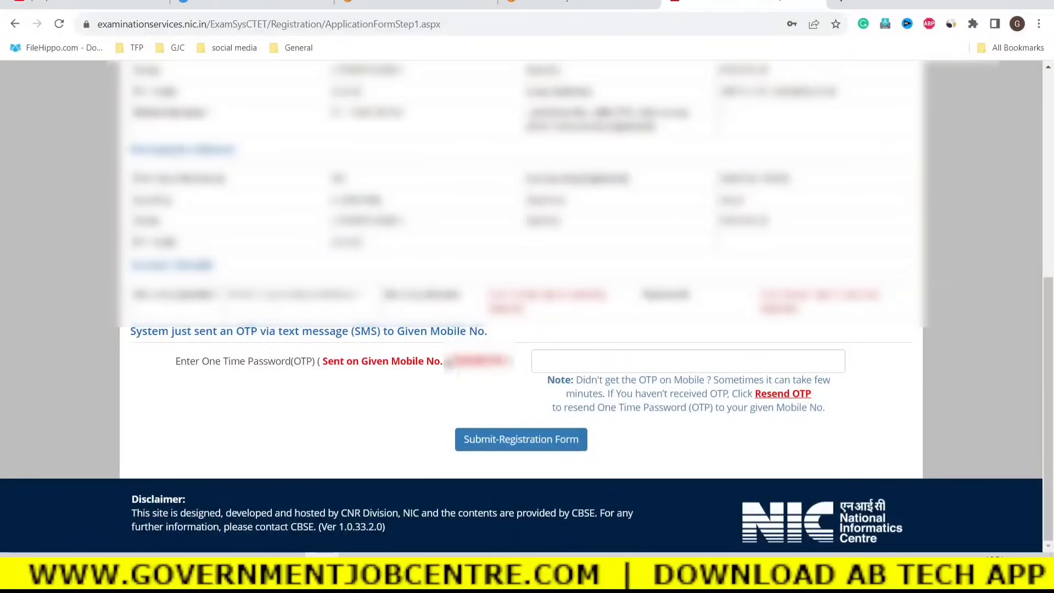
# - Enter the OTP sent to the mobile number and submit the registration form
pyautogui.click(567, 358)
pyautogui.click(510, 442)
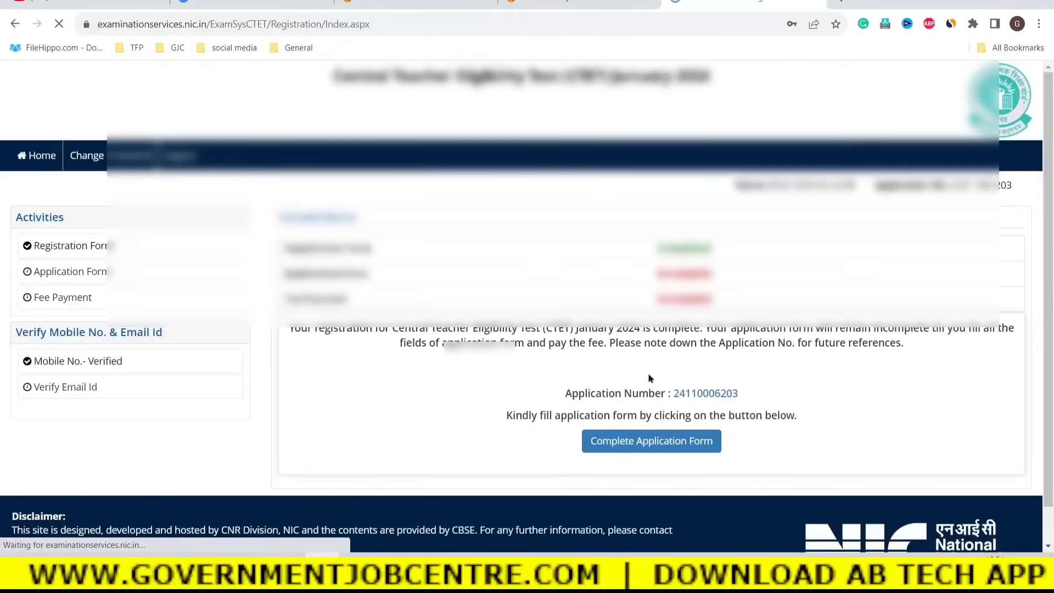
# - Check the registration status and the application number on the home page
pyautogui.click(836, 46)
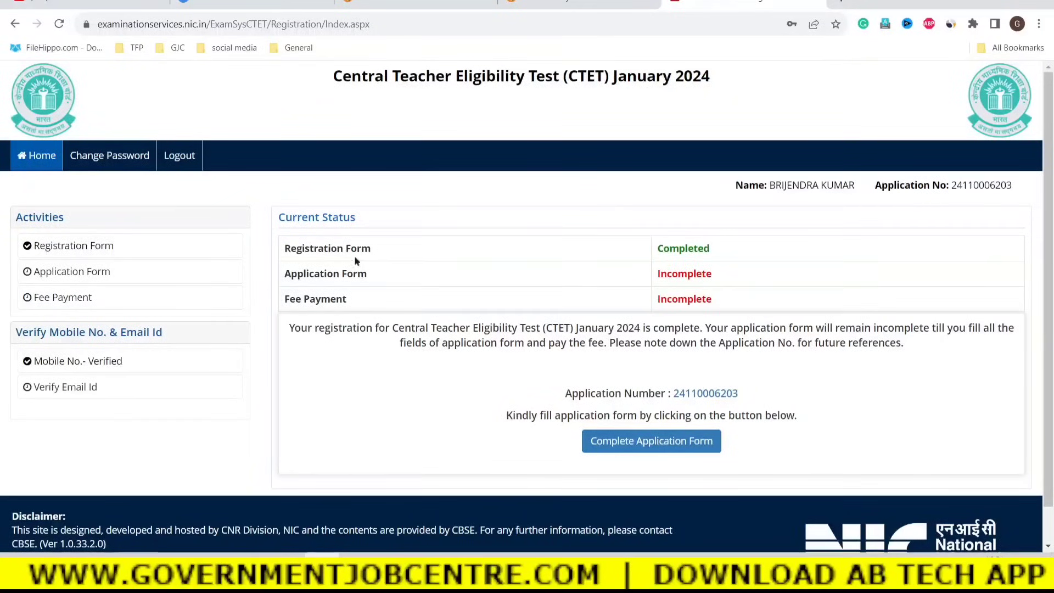
pyautogui.moveTo(658, 248); pyautogui.dragTo(712, 255)
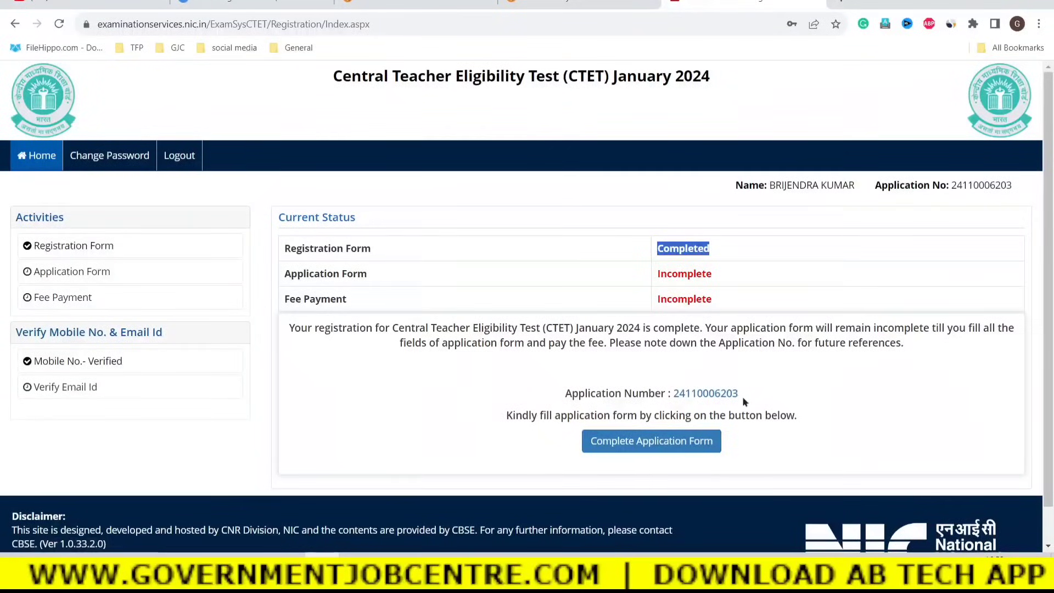
pyautogui.moveTo(742, 393); pyautogui.dragTo(676, 396)
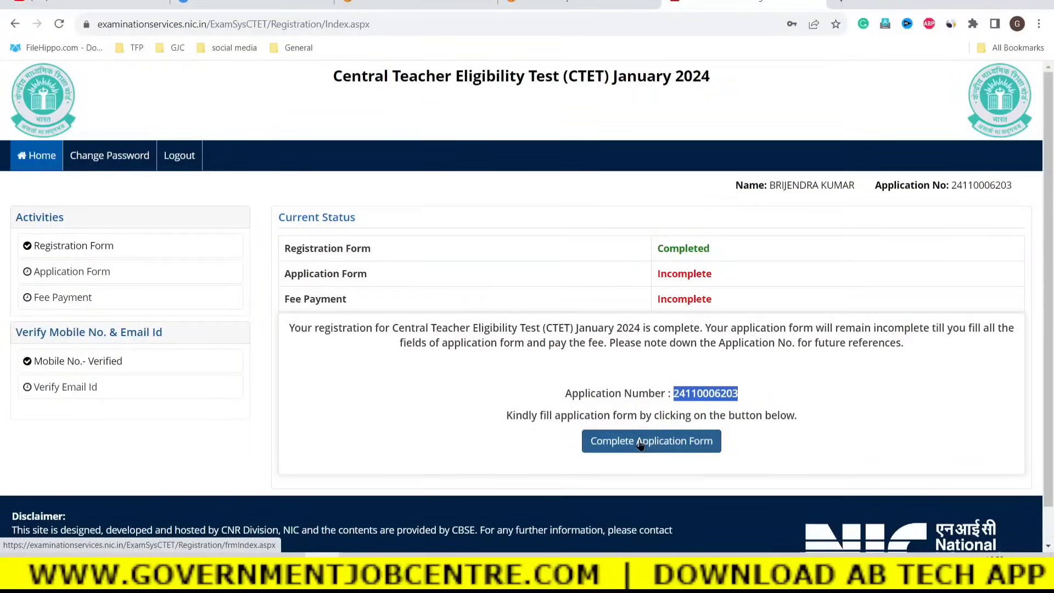
# - Switch to the governmentjobcentre.com tab and open the Login (Already Registered) link
pyautogui.click(354, 1)
pyautogui.click(535, 3)
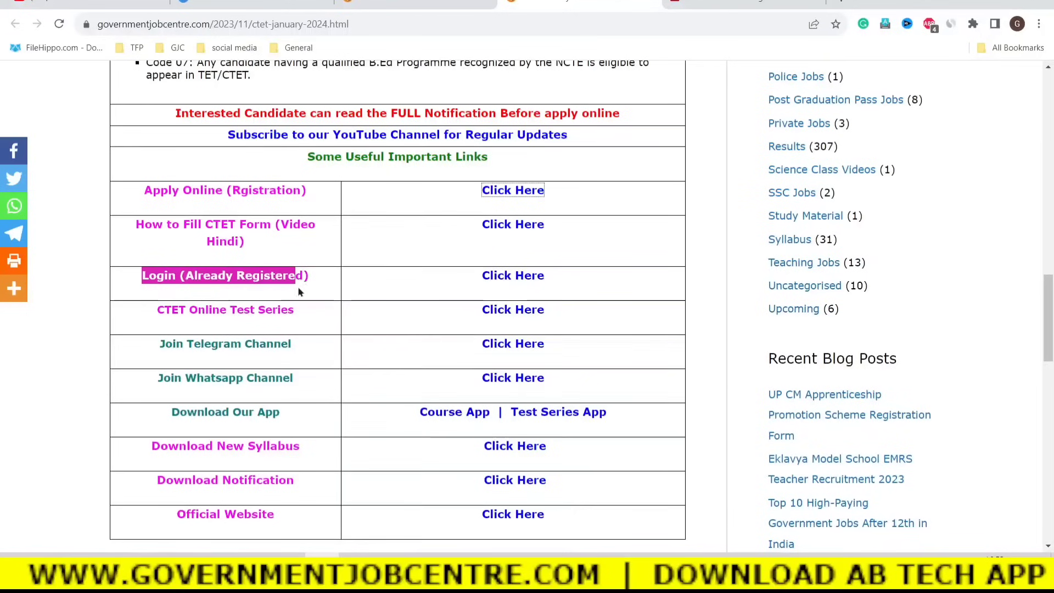
pyautogui.click(487, 275)
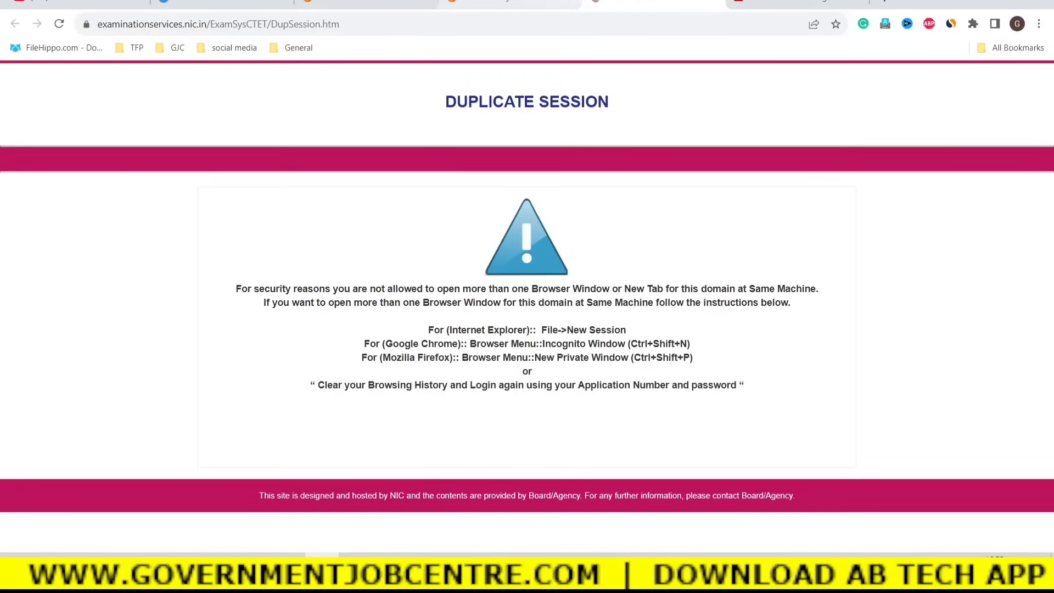
# - Switch to the CTET registration tab and open Complete Application Form
pyautogui.click(715, 2)
pyautogui.click(660, 2)
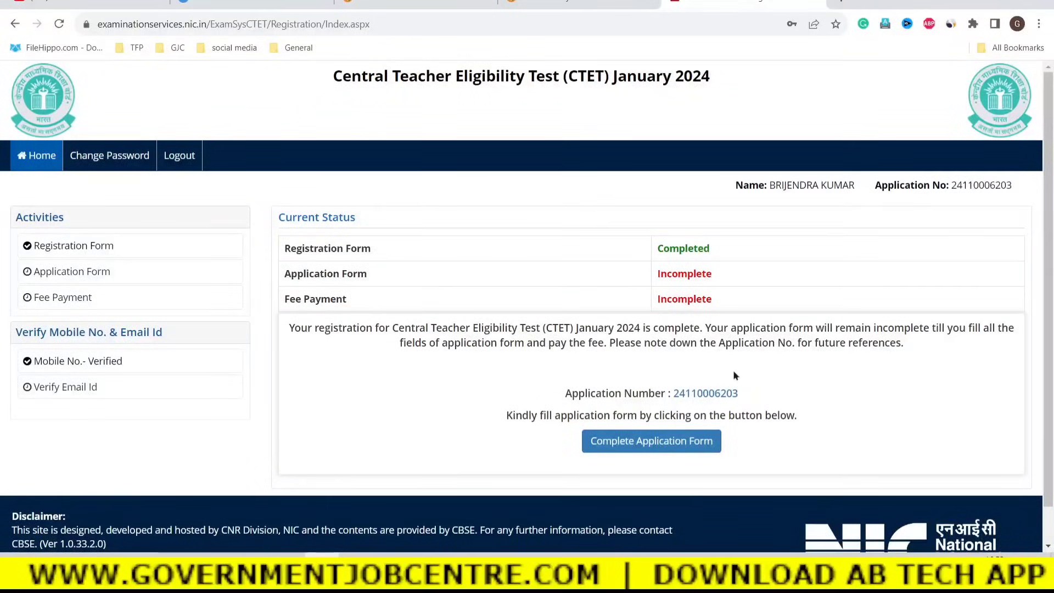
pyautogui.click(629, 448)
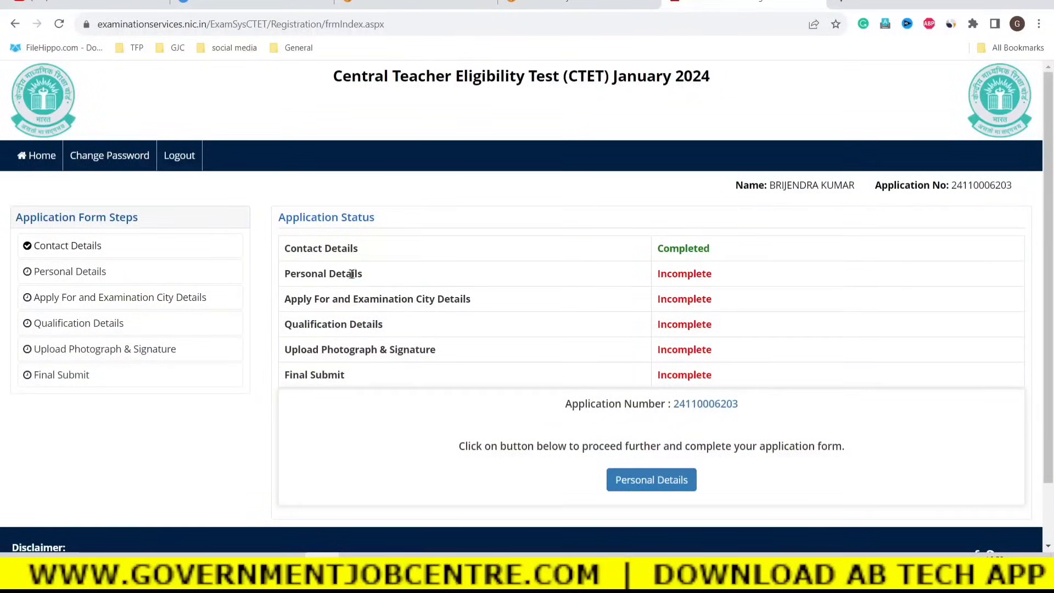
# - Review the application status table and open the Personal Details section
pyautogui.moveTo(363, 275); pyautogui.dragTo(303, 275)
pyautogui.moveTo(474, 301); pyautogui.dragTo(323, 324)
pyautogui.moveTo(438, 351); pyautogui.dragTo(328, 350)
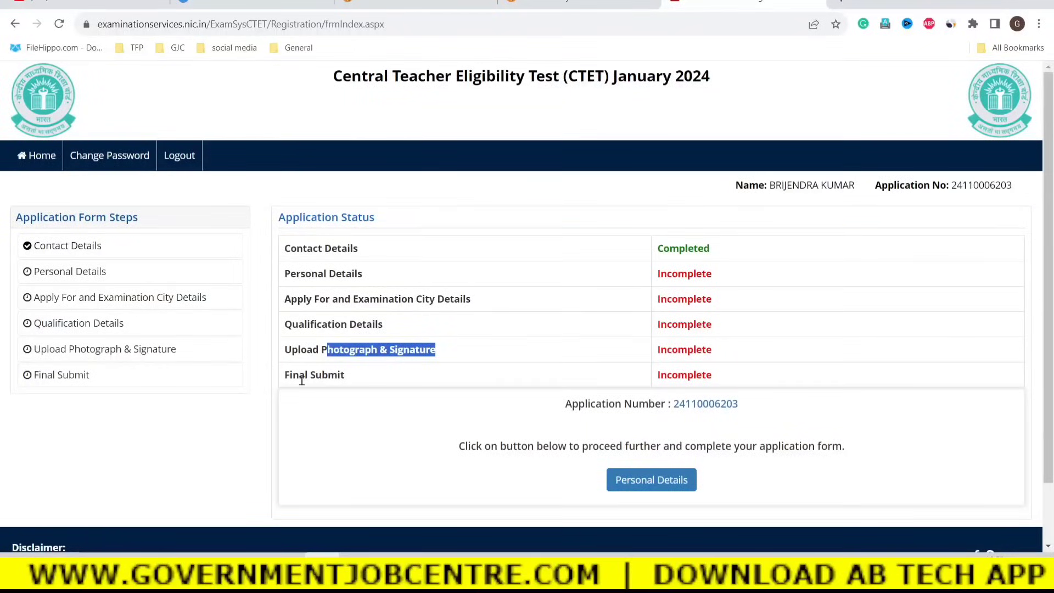
pyautogui.click(628, 480)
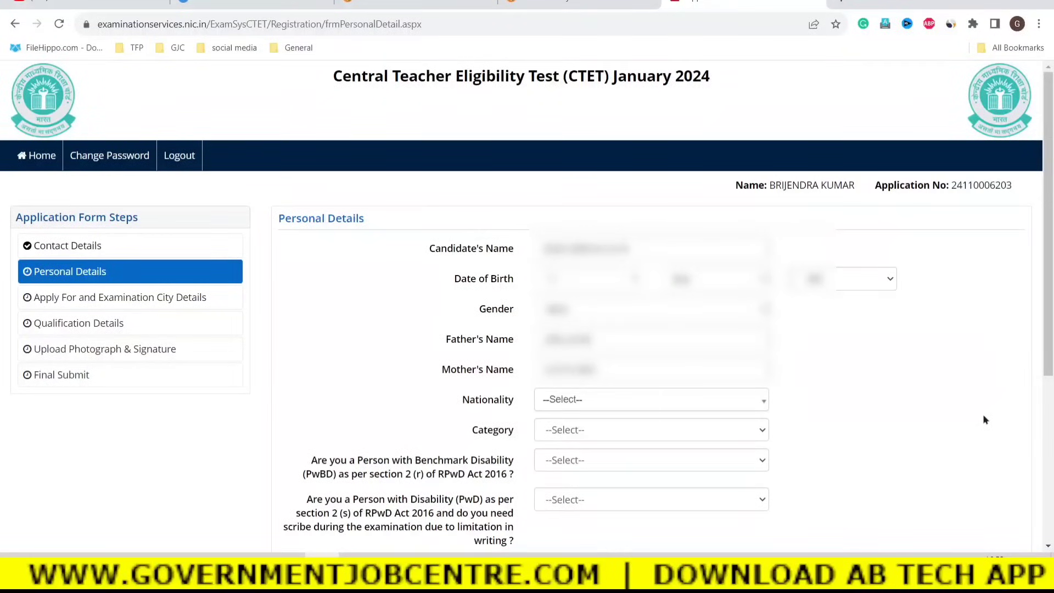
# - Set the nationality to Indian in the personal details form
pyautogui.click(602, 341)
pyautogui.click(877, 390)
pyautogui.click(569, 405)
pyautogui.click(565, 463)
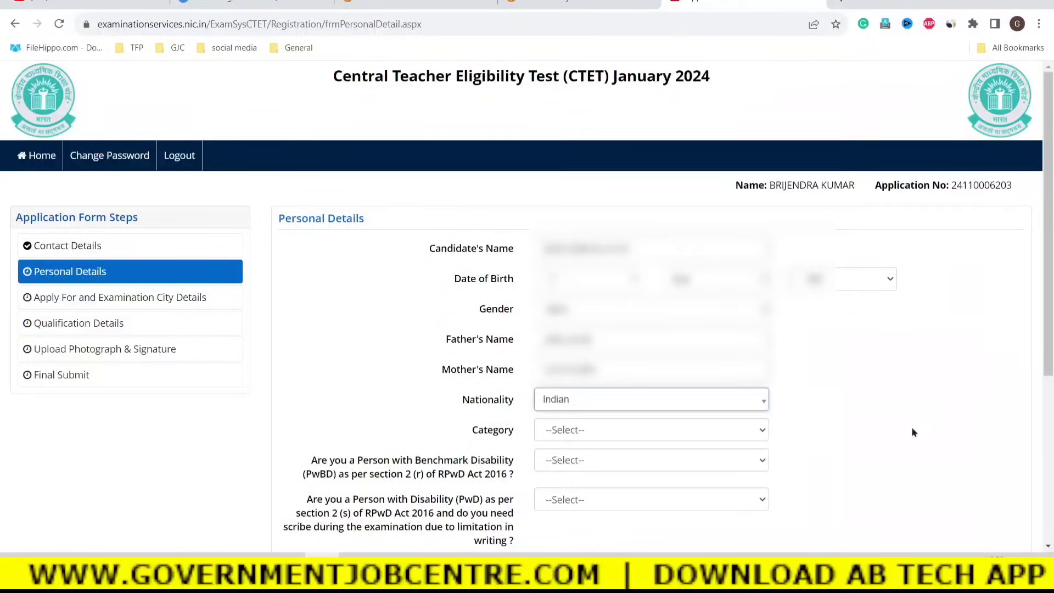
# - Set the category to SC
pyautogui.click(659, 434)
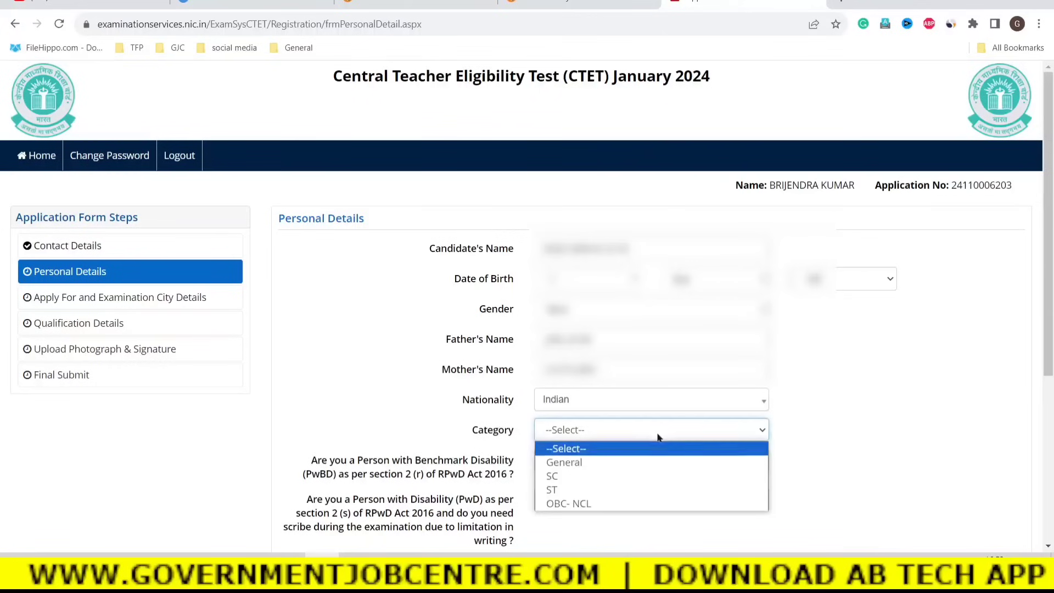
pyautogui.click(570, 464)
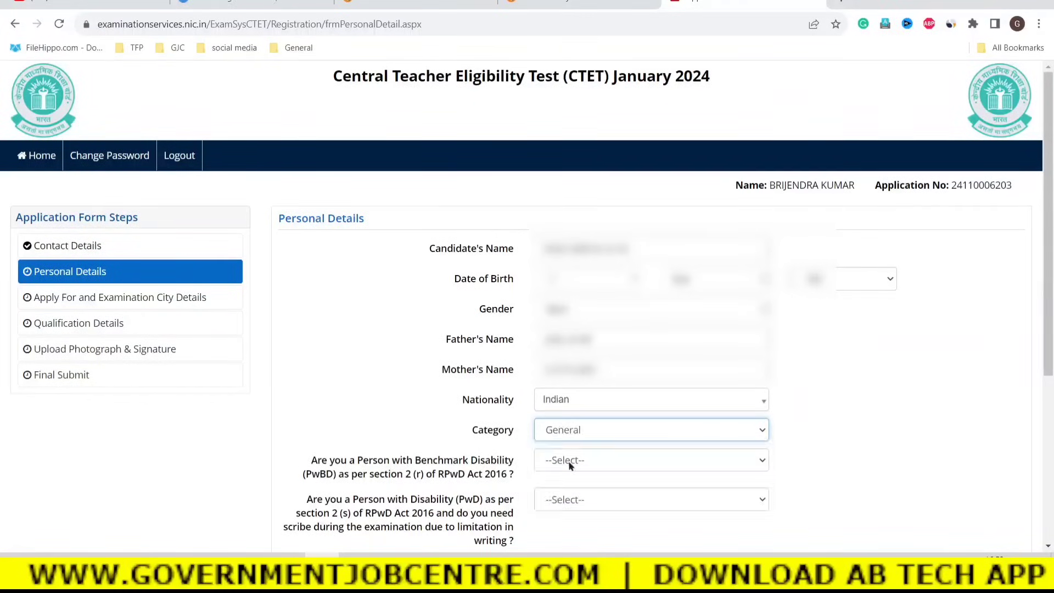
pyautogui.click(826, 433)
pyautogui.click(562, 437)
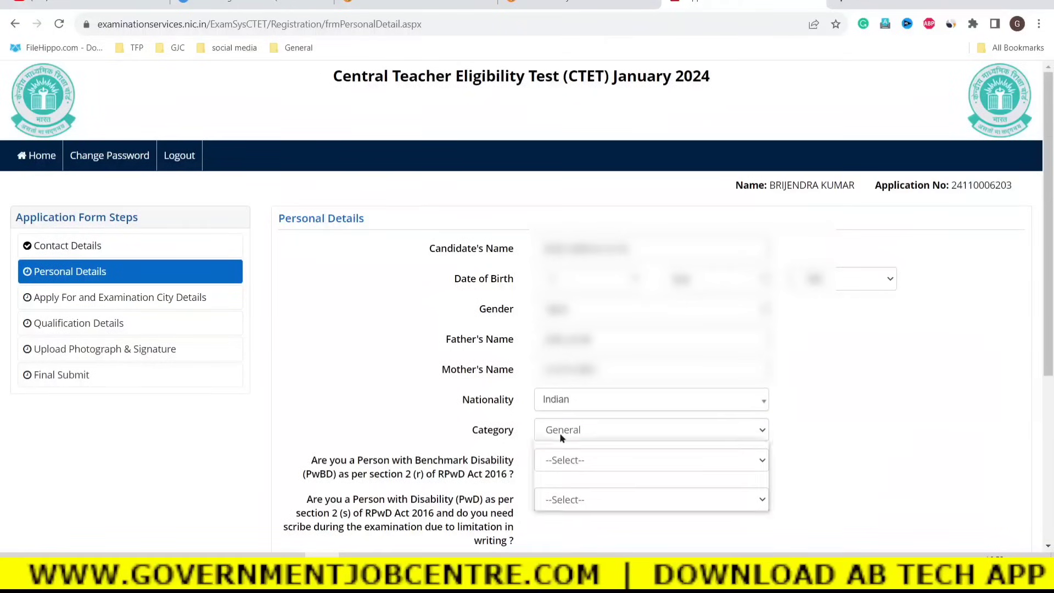
pyautogui.click(557, 505)
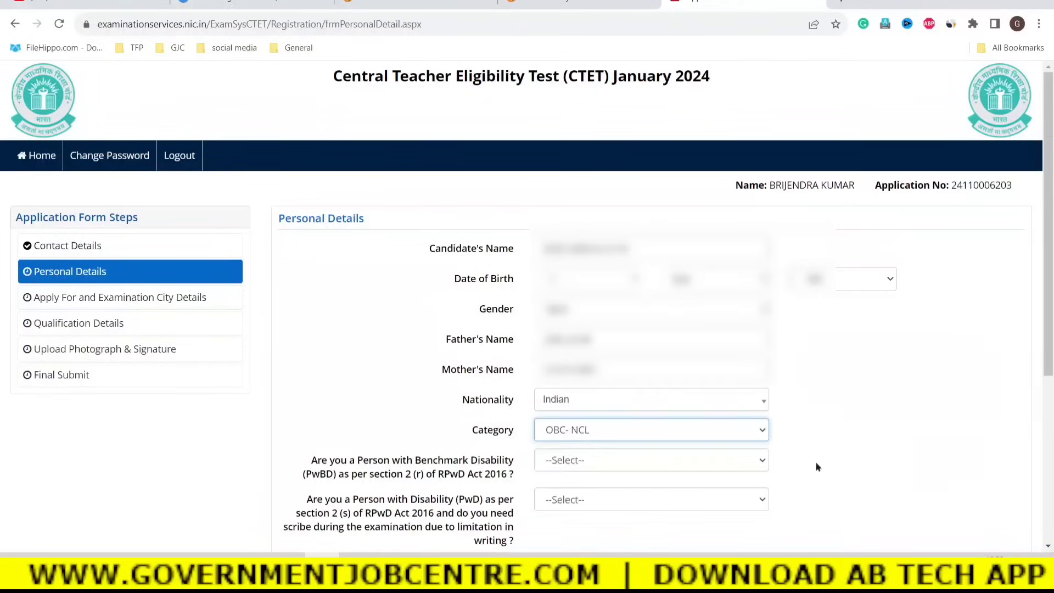
pyautogui.click(621, 433)
pyautogui.click(574, 478)
pyautogui.click(792, 437)
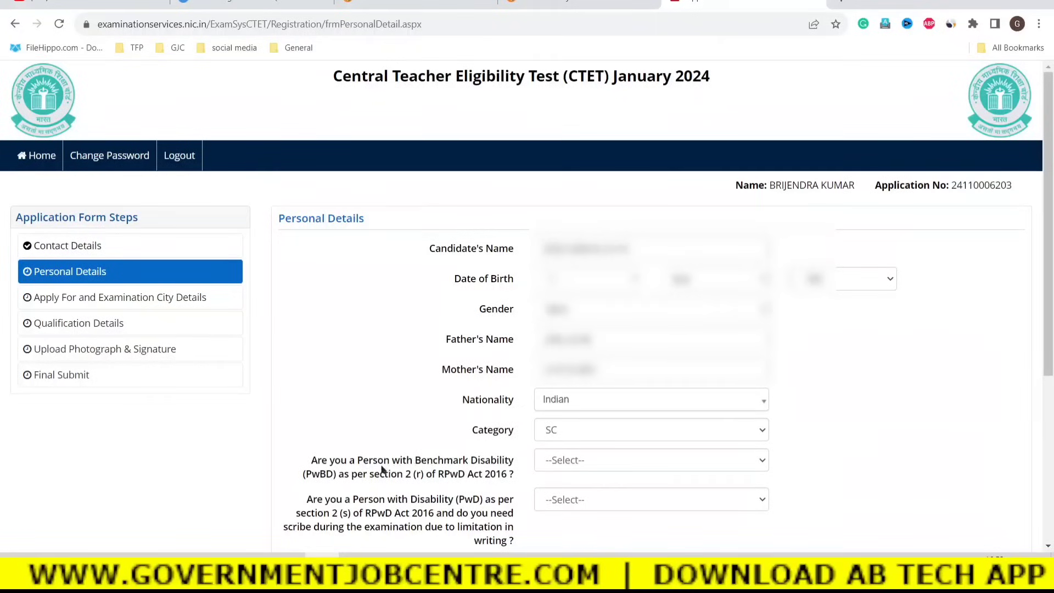
# - Answer No to both the PwBD and the PwD scribe questions
pyautogui.click(578, 466)
pyautogui.click(554, 505)
pyautogui.click(585, 499)
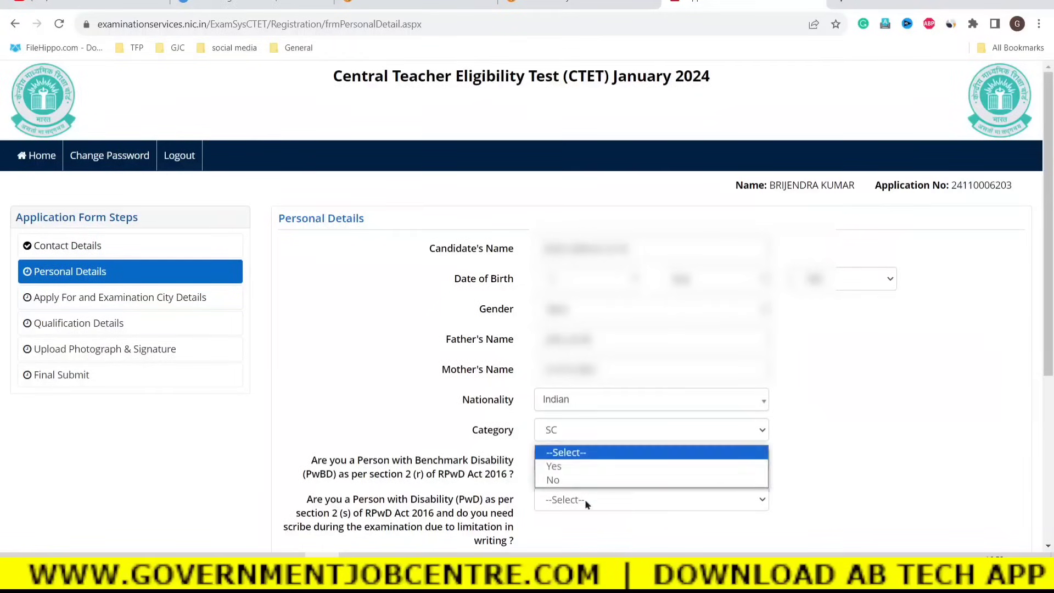
pyautogui.click(560, 482)
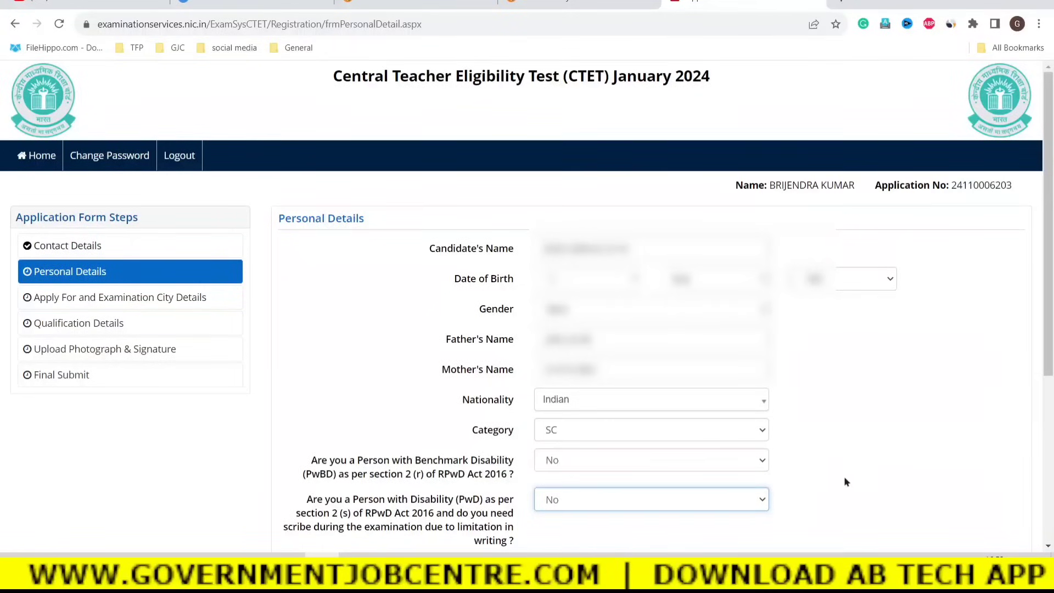
# - Set the employment status to Employed as Teacher
pyautogui.scroll(-5, 828, 476)
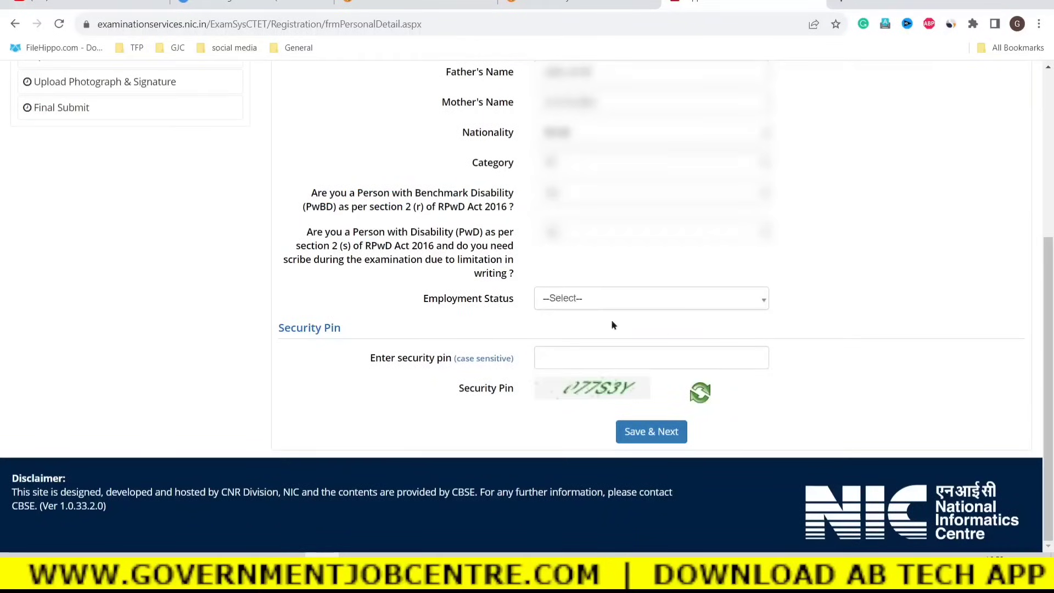
pyautogui.click(572, 300)
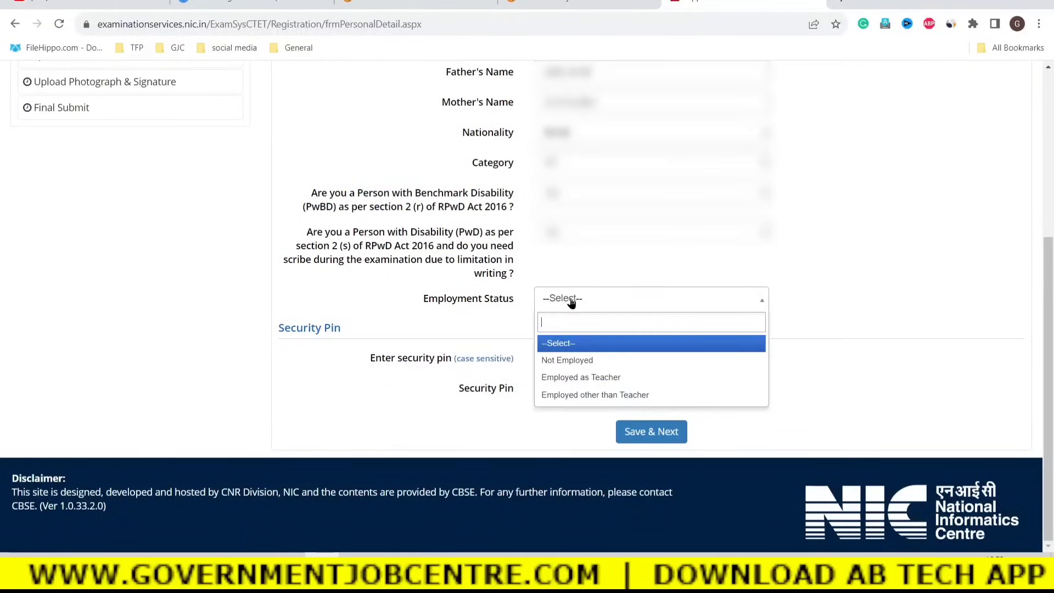
pyautogui.click(559, 379)
# - Try to enter the displayed security pin and save the personal details, confirming the submission
pyautogui.click(583, 359)
pyautogui.write('0')
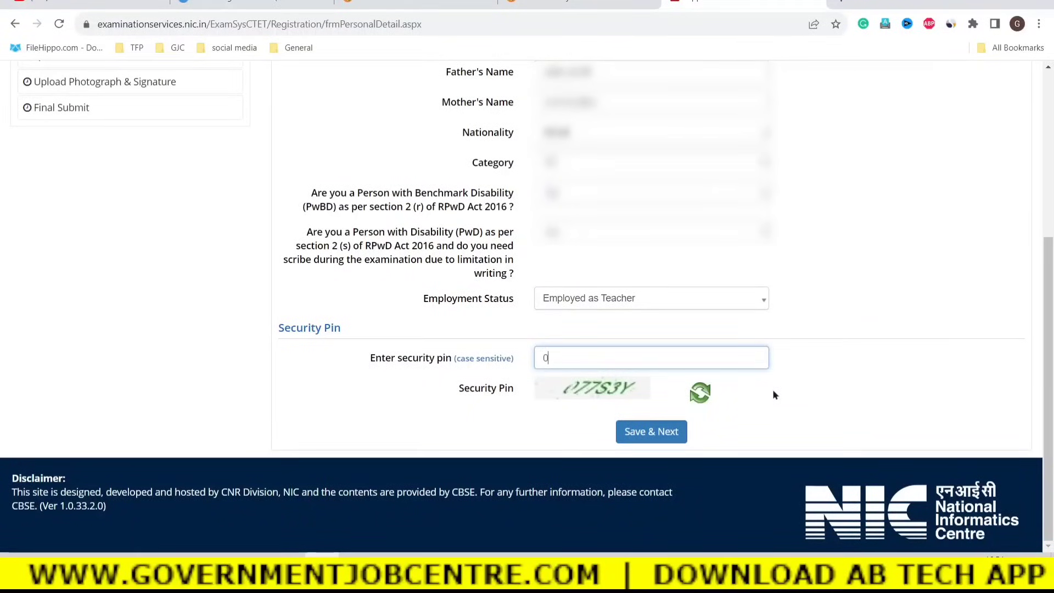
pyautogui.write('77s3y')
pyautogui.click(565, 360)
pyautogui.press('BackSpace')
pyautogui.write('S3y')
pyautogui.click(664, 431)
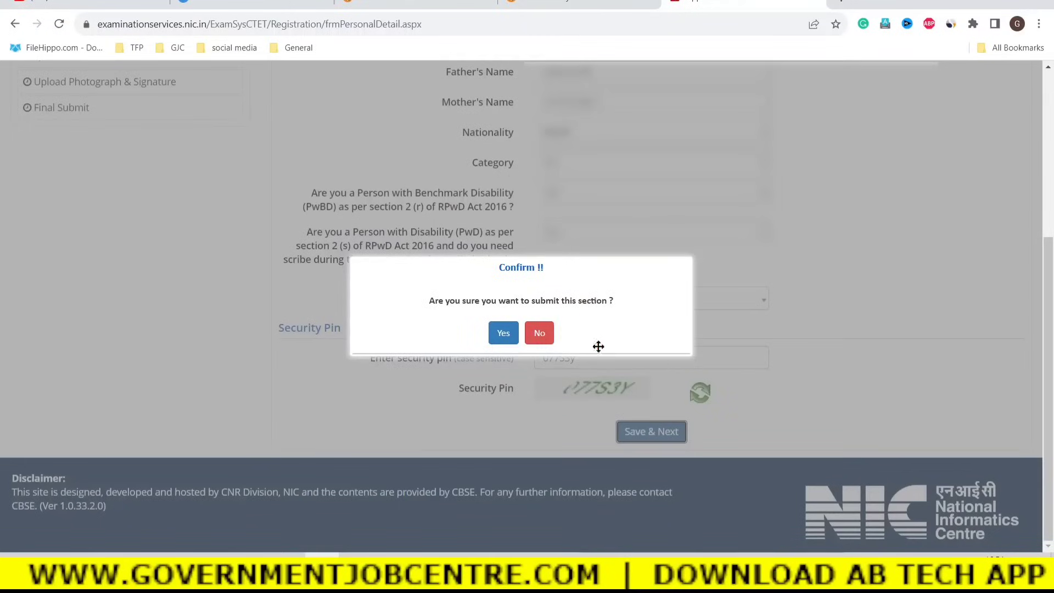
pyautogui.click(502, 332)
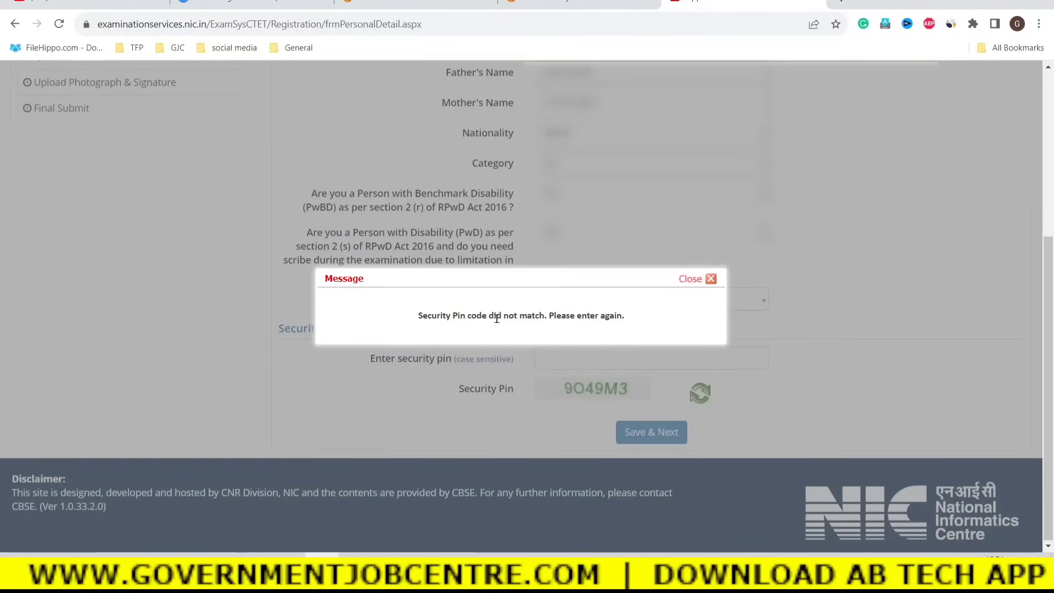
# - Close the message, enter the new security pin and save the personal details
pyautogui.click(711, 279)
pyautogui.click(550, 360)
pyautogui.write('9')
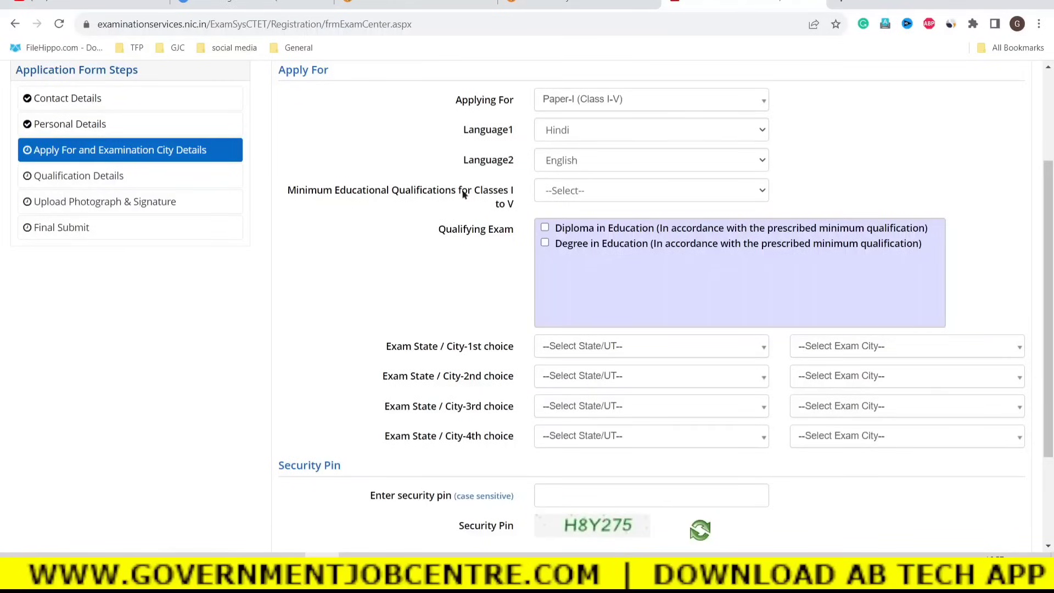
# - Open the minimum educational qualifications list for Classes I to V and read qualifications 1 and 2 in the help table
pyautogui.click(599, 190)
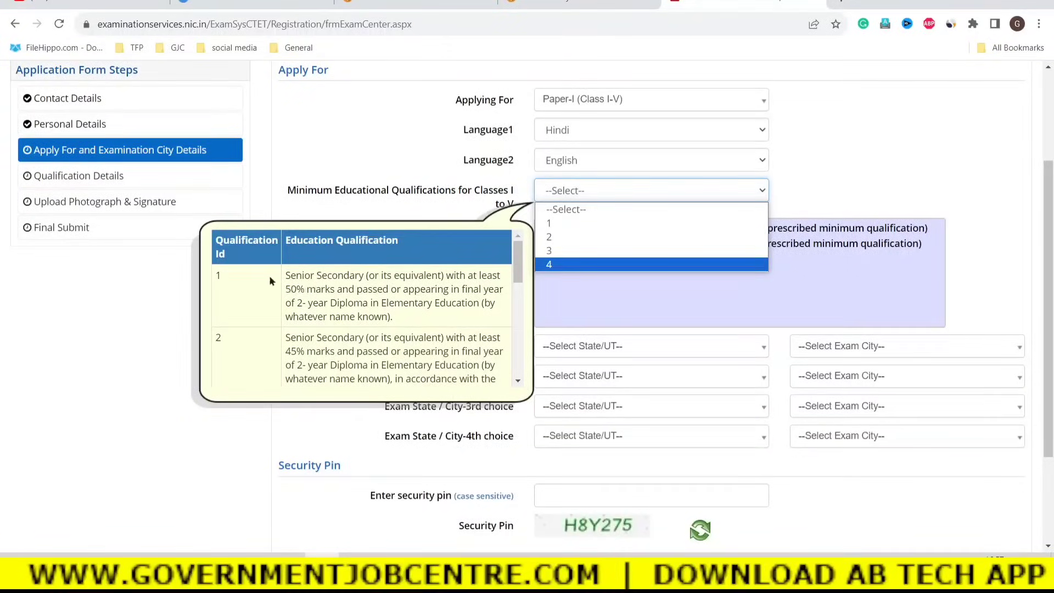
pyautogui.click(287, 276)
pyautogui.moveTo(286, 276); pyautogui.dragTo(336, 287)
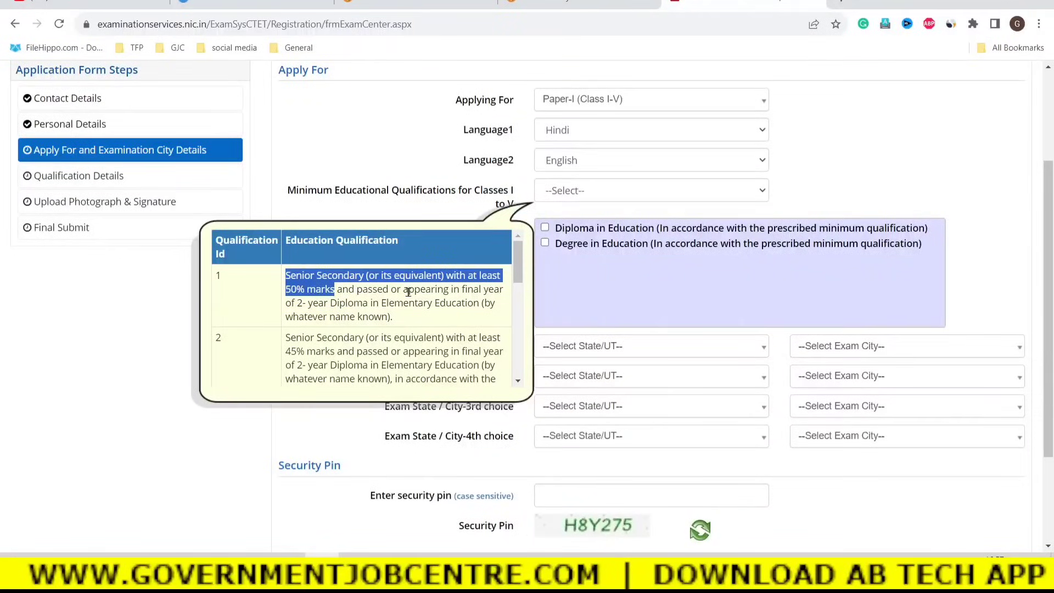
pyautogui.moveTo(297, 303); pyautogui.dragTo(370, 314)
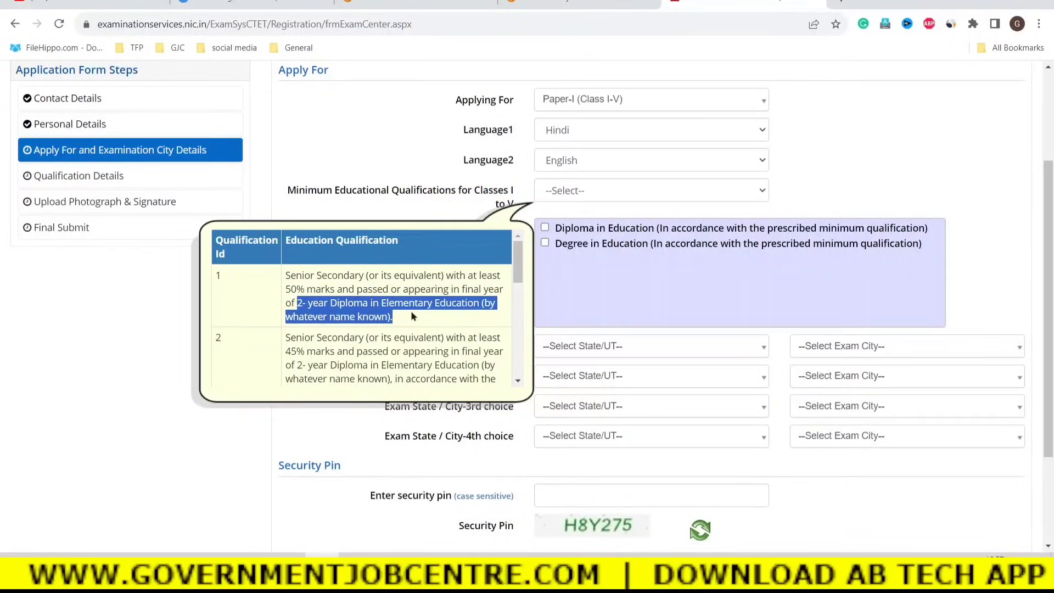
pyautogui.click(338, 282)
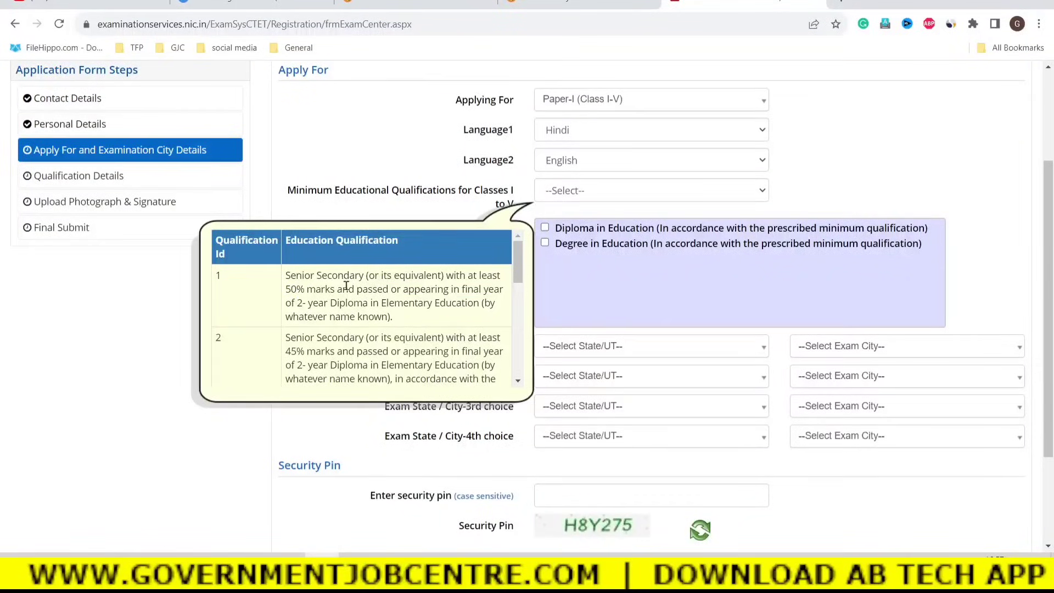
pyautogui.scroll(-1, 341, 283)
pyautogui.moveTo(289, 272); pyautogui.dragTo(337, 284)
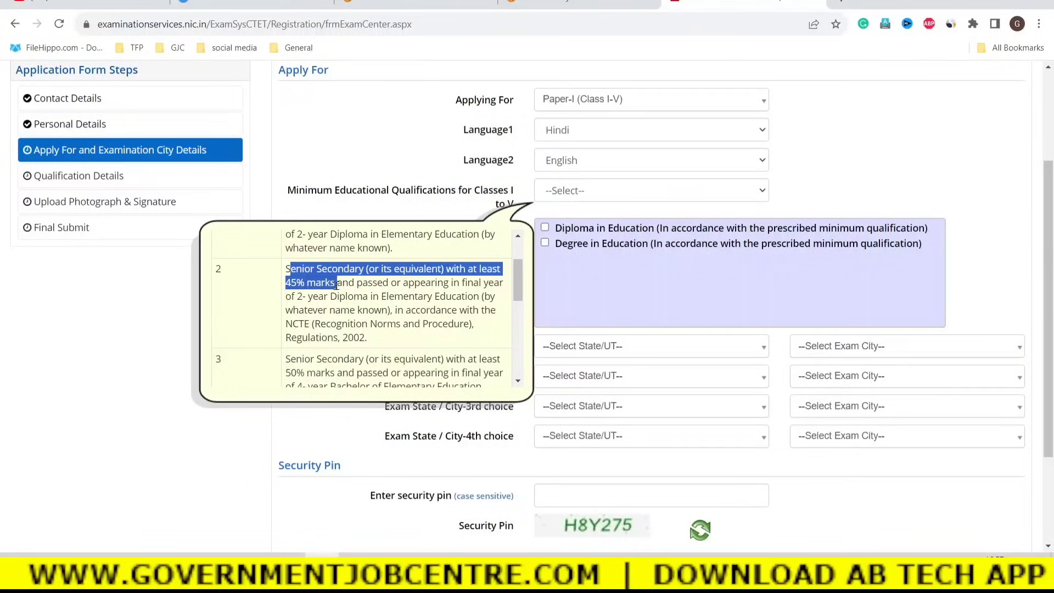
pyautogui.click(314, 302)
pyautogui.moveTo(314, 302); pyautogui.dragTo(463, 299)
pyautogui.moveTo(373, 339); pyautogui.dragTo(290, 339)
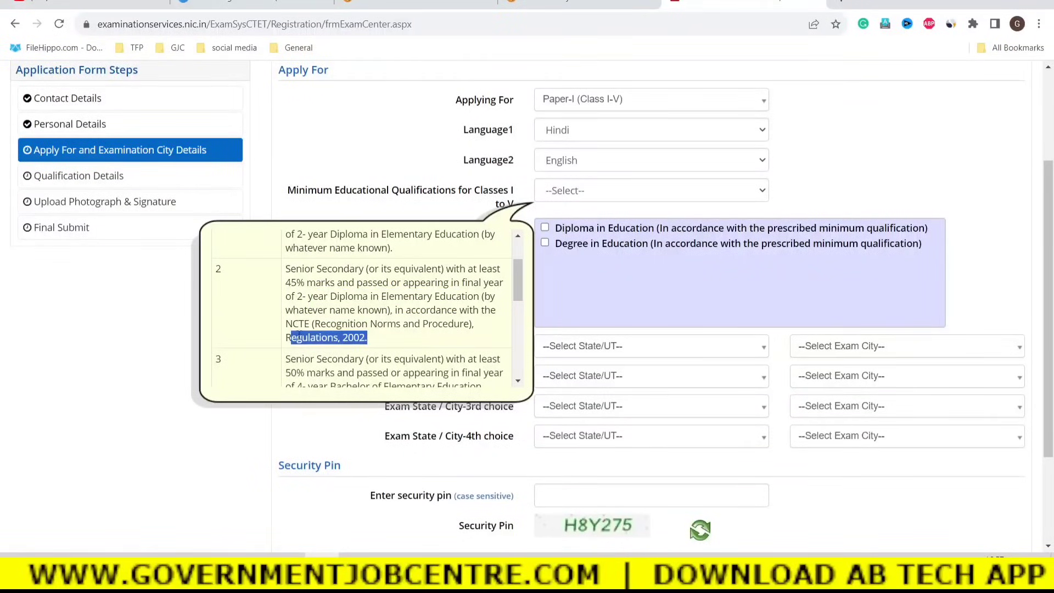
# - Read qualifications 3 to 6 in the qualifications help table
pyautogui.scroll(-2, 338, 301)
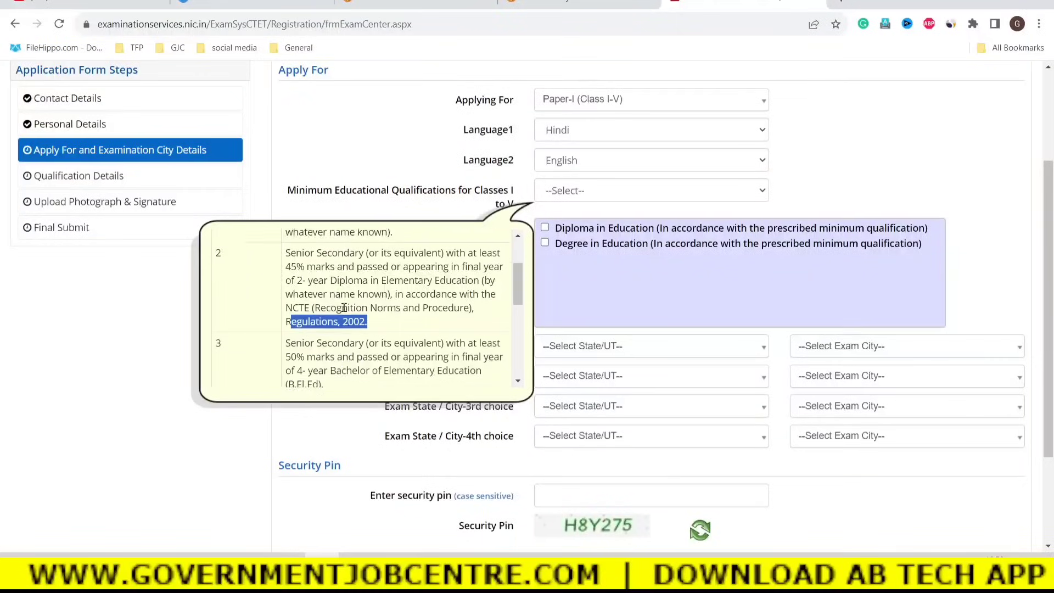
pyautogui.moveTo(330, 312); pyautogui.dragTo(287, 311)
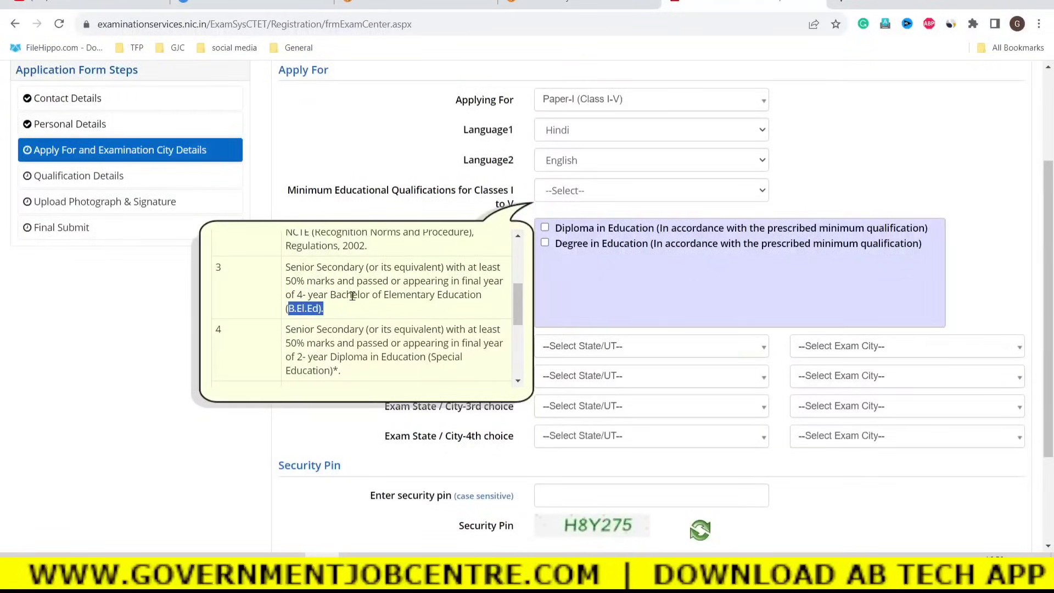
pyautogui.scroll(-2, 350, 299)
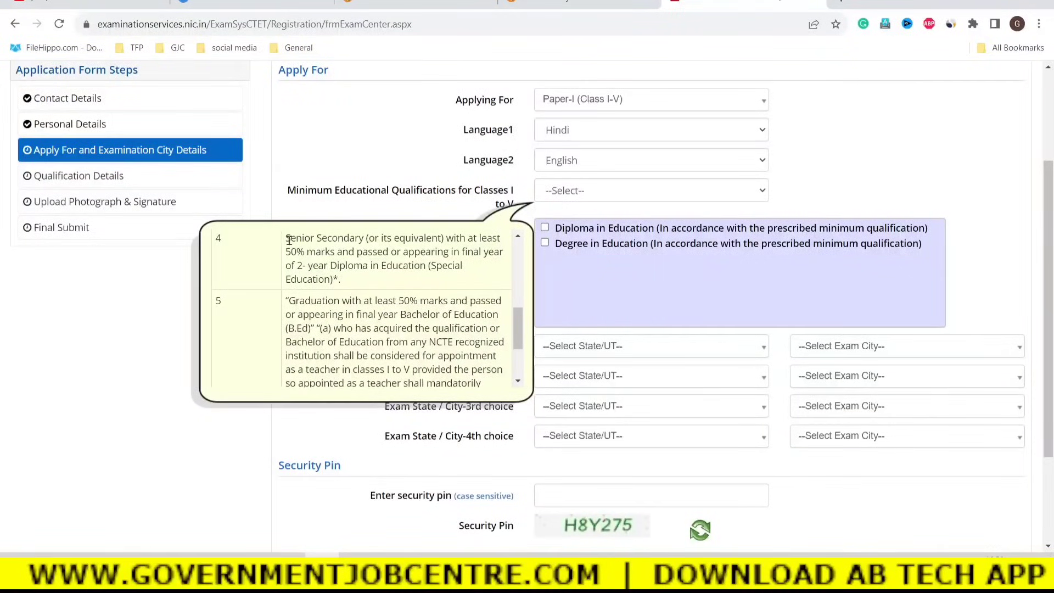
pyautogui.moveTo(290, 238); pyautogui.dragTo(305, 253)
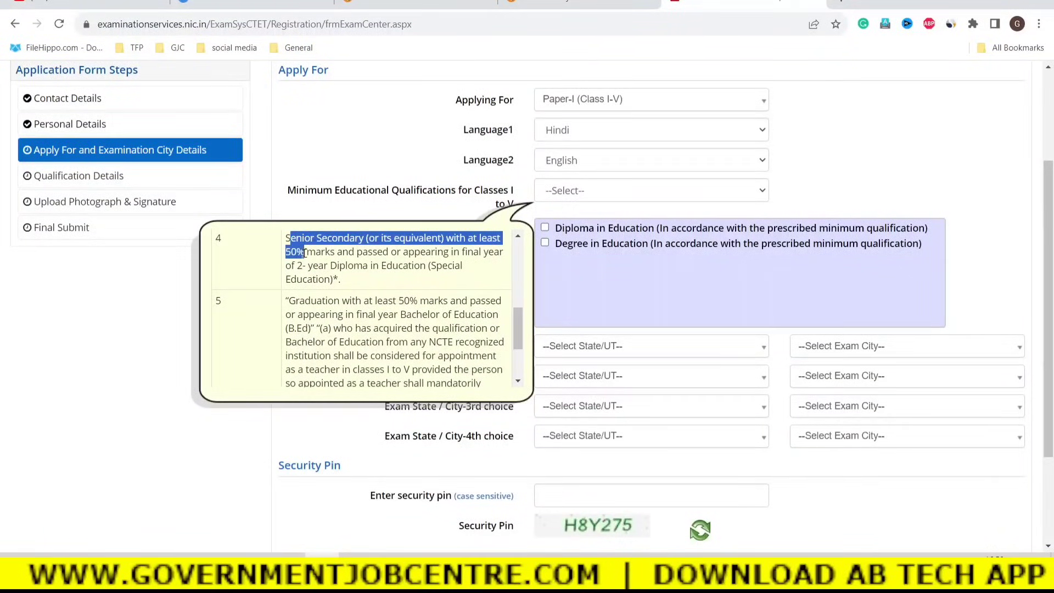
pyautogui.moveTo(330, 266); pyautogui.dragTo(430, 278)
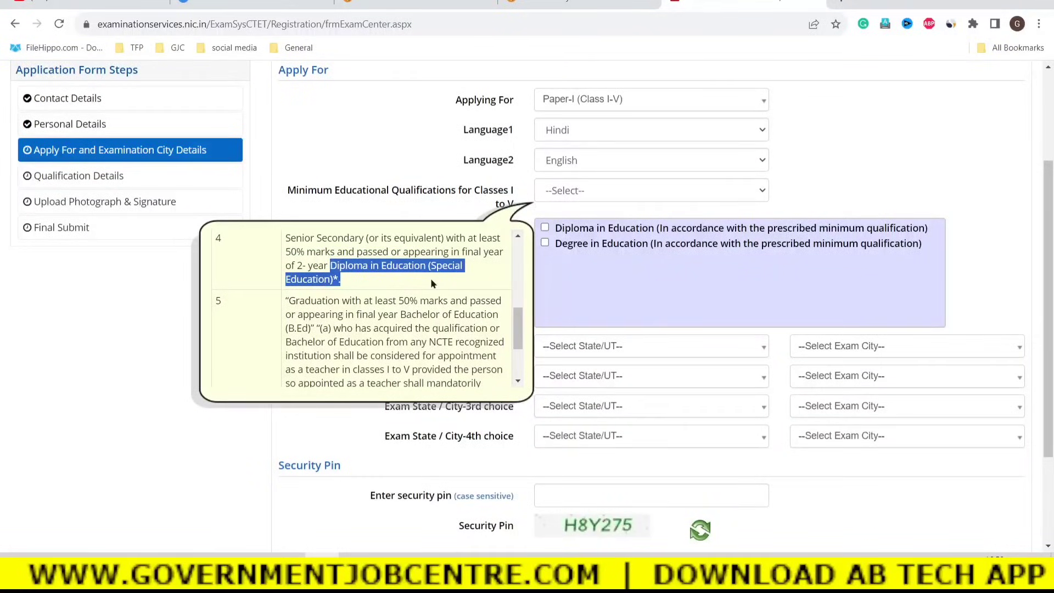
pyautogui.click(312, 318)
pyautogui.moveTo(288, 301); pyautogui.dragTo(477, 331)
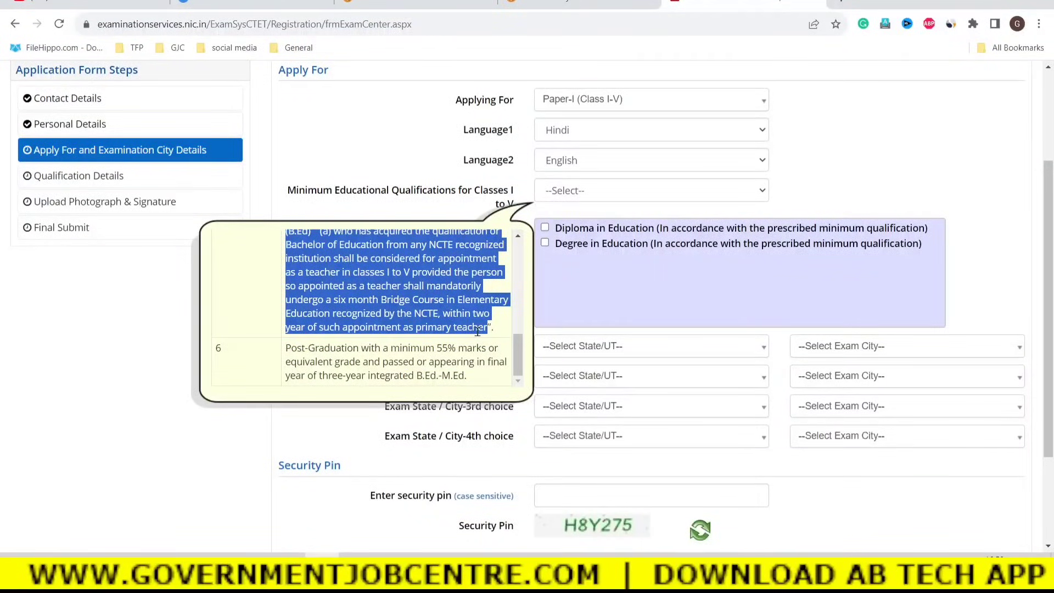
pyautogui.scroll(1, 478, 331)
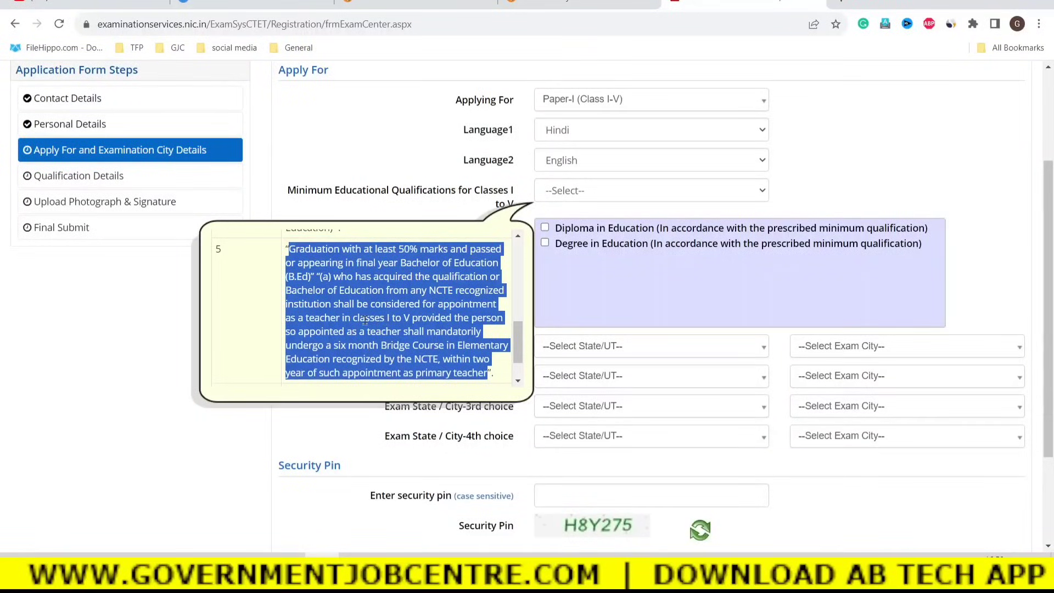
pyautogui.scroll(-3, 363, 318)
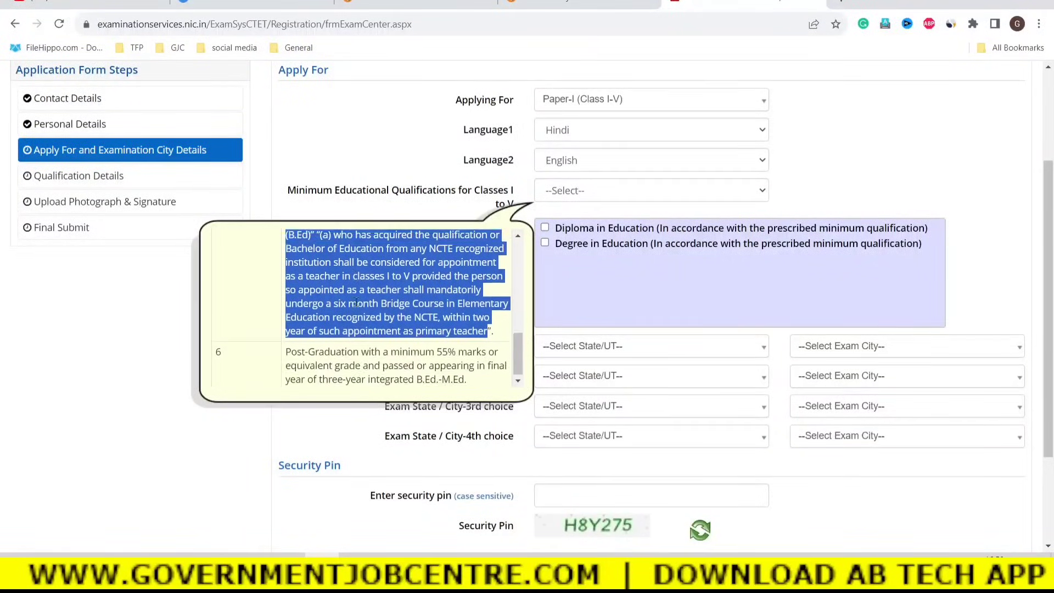
pyautogui.moveTo(289, 305); pyautogui.dragTo(447, 305)
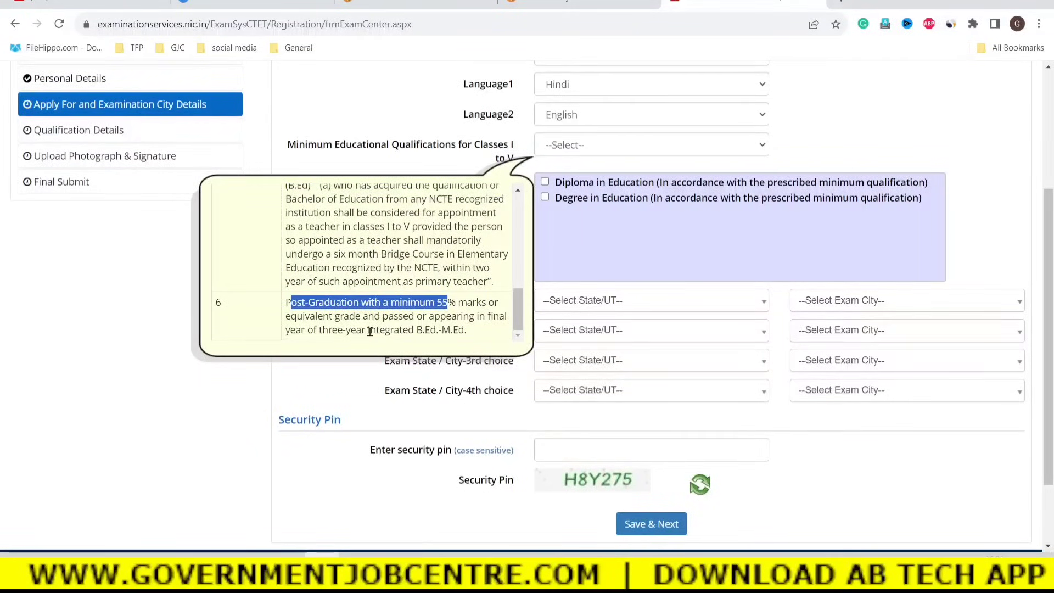
pyautogui.moveTo(370, 330); pyautogui.dragTo(456, 329)
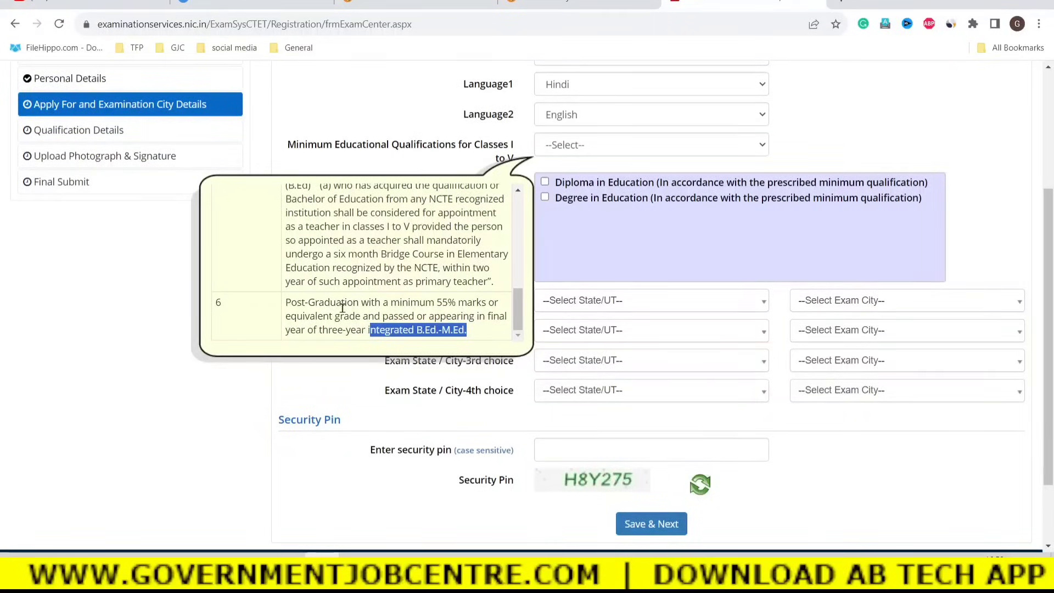
pyautogui.scroll(3, 343, 308)
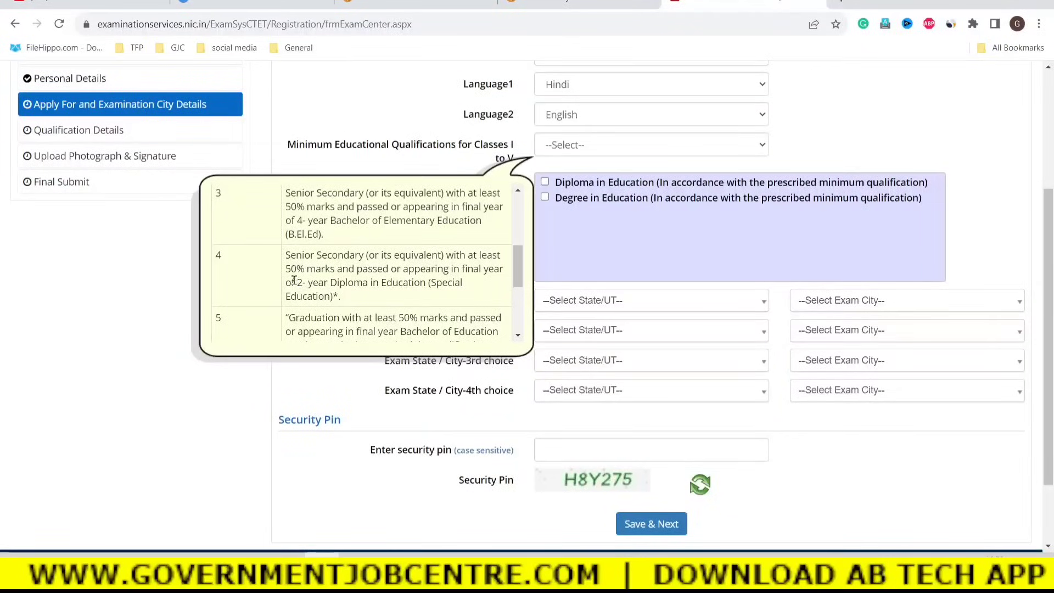
# - Select qualification 1 for Classes I to V and tick Diploma in Education as the qualifying exam
pyautogui.scroll(3, 294, 280)
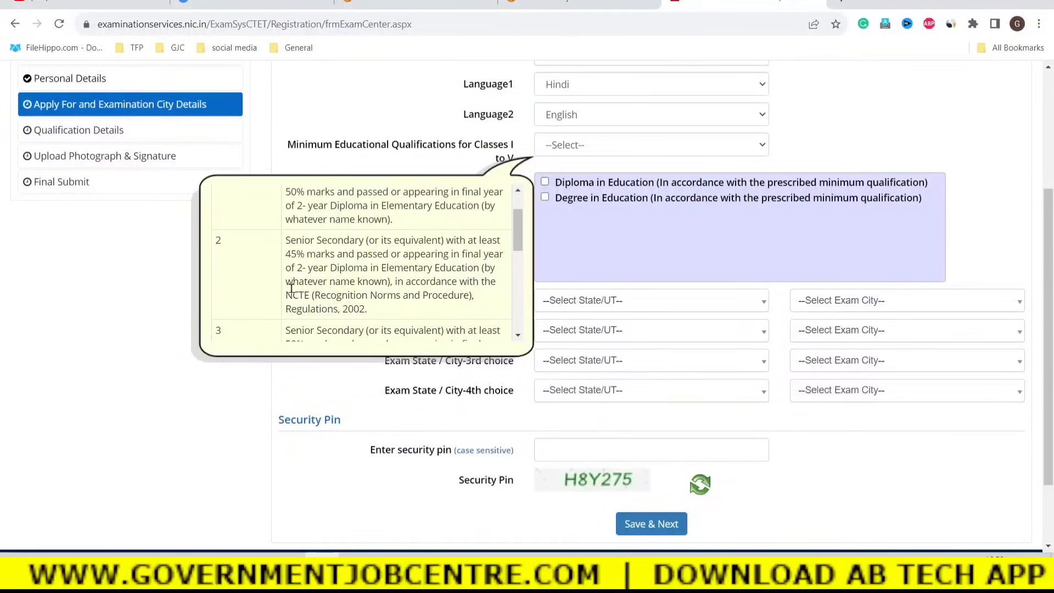
pyautogui.scroll(2, 339, 297)
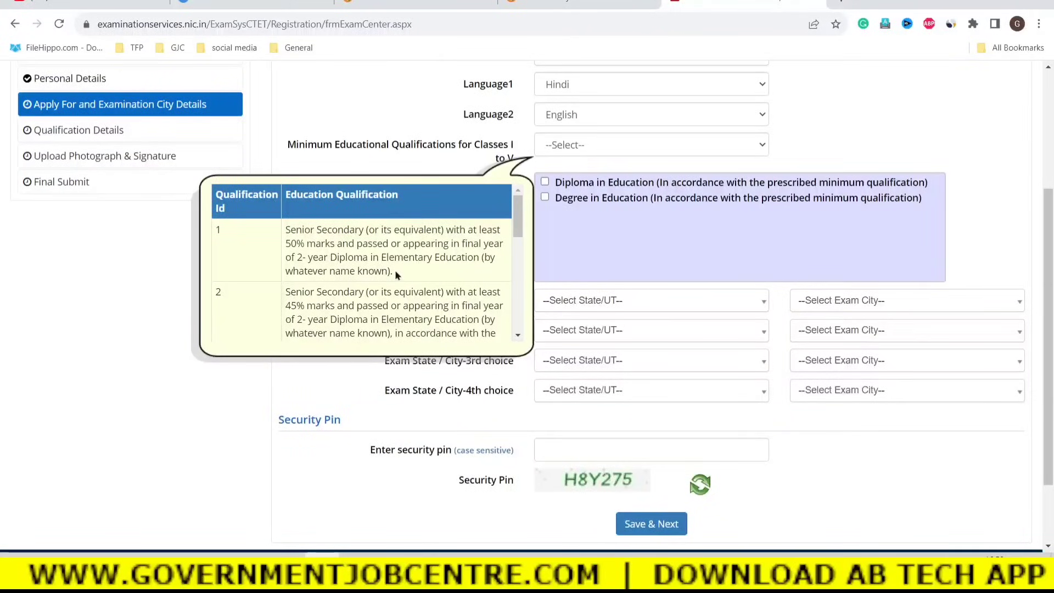
pyautogui.moveTo(393, 271); pyautogui.dragTo(287, 233)
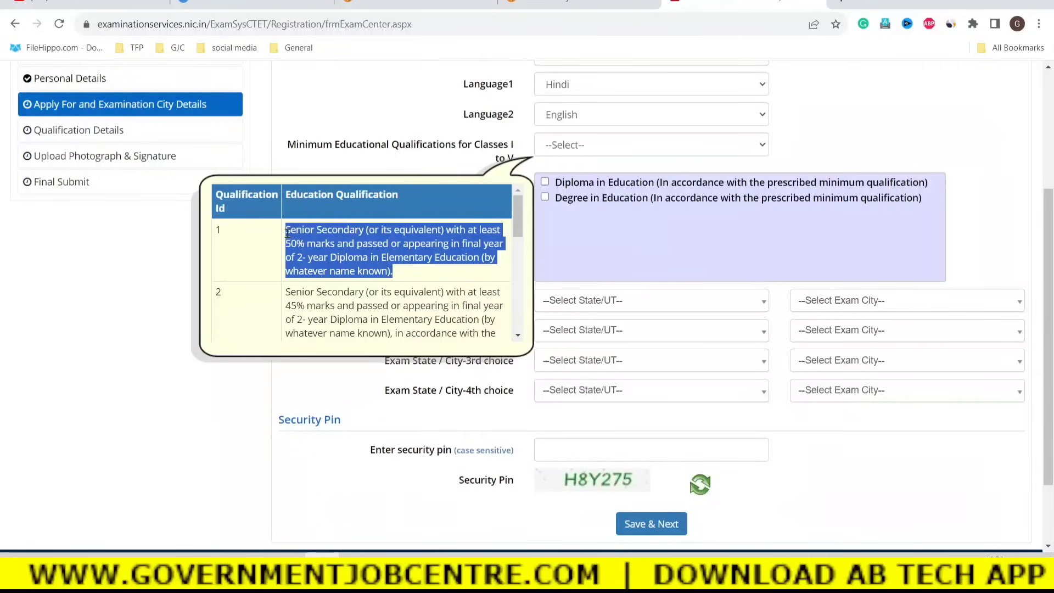
pyautogui.scroll(-4, 293, 244)
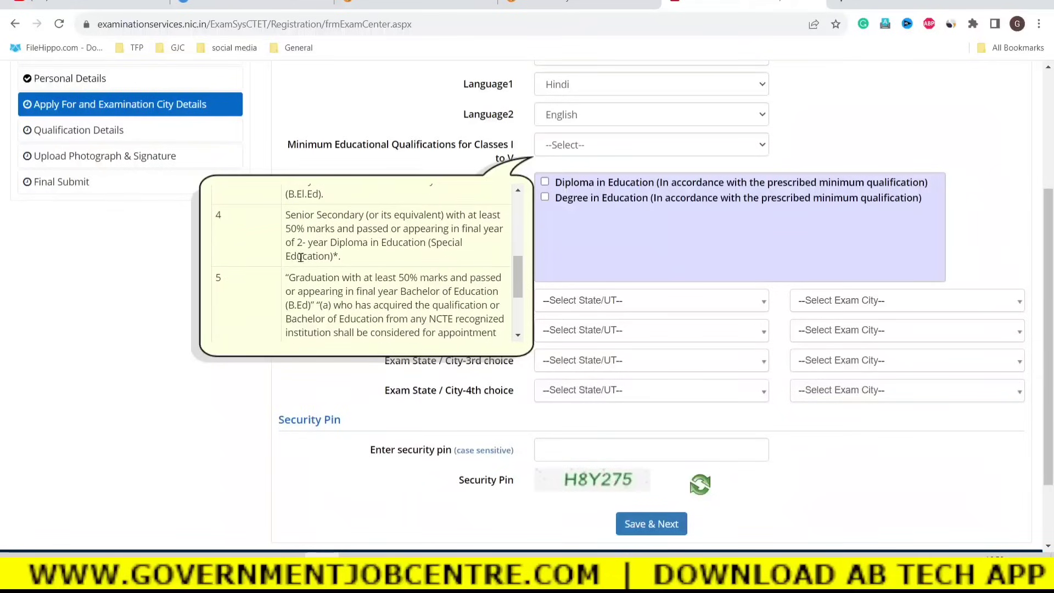
pyautogui.scroll(1, 301, 257)
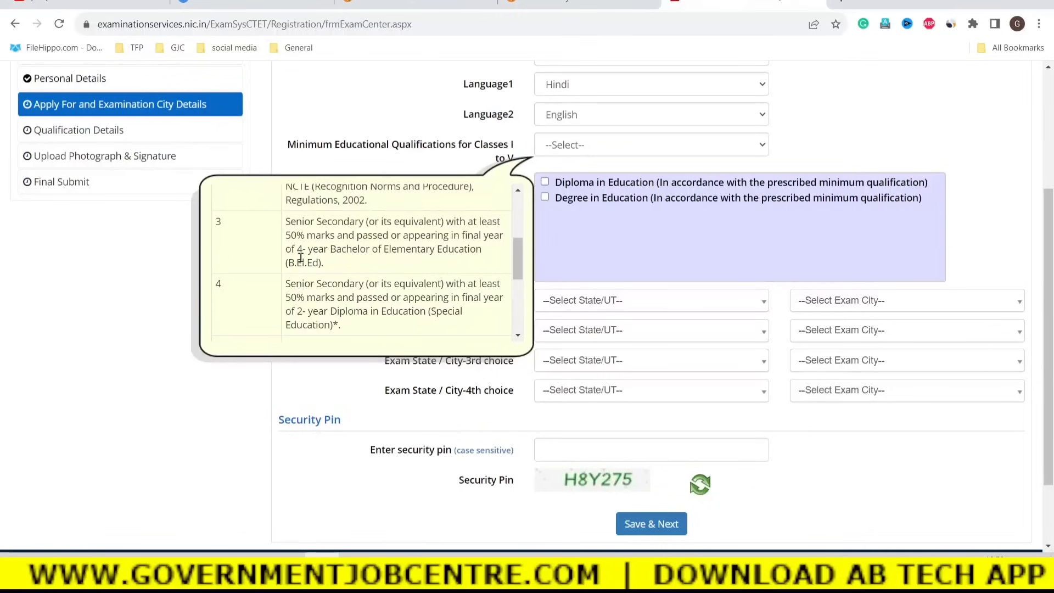
pyautogui.scroll(3, 301, 257)
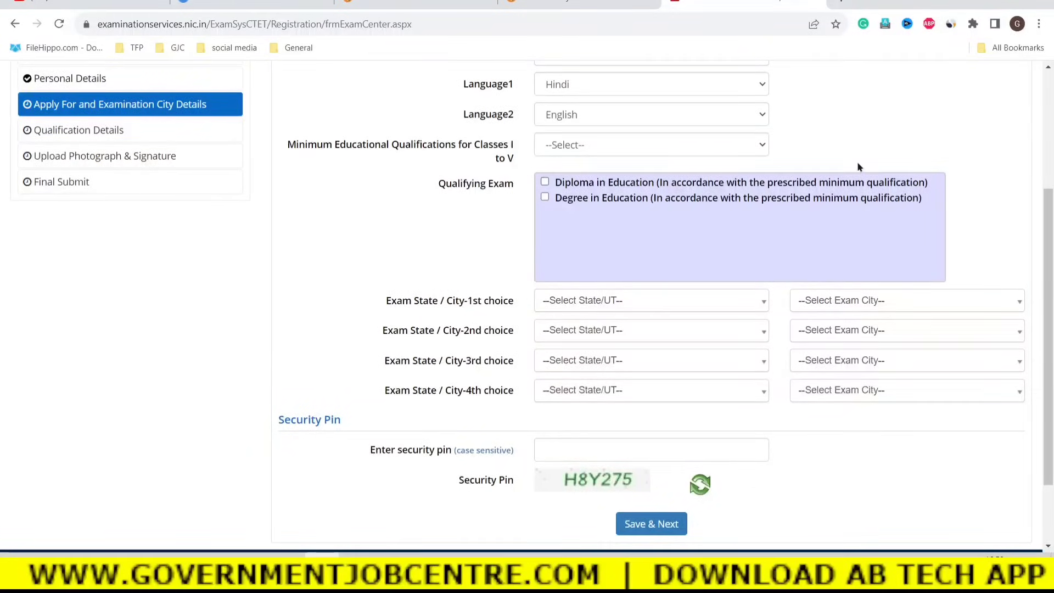
pyautogui.click(586, 155)
pyautogui.click(565, 176)
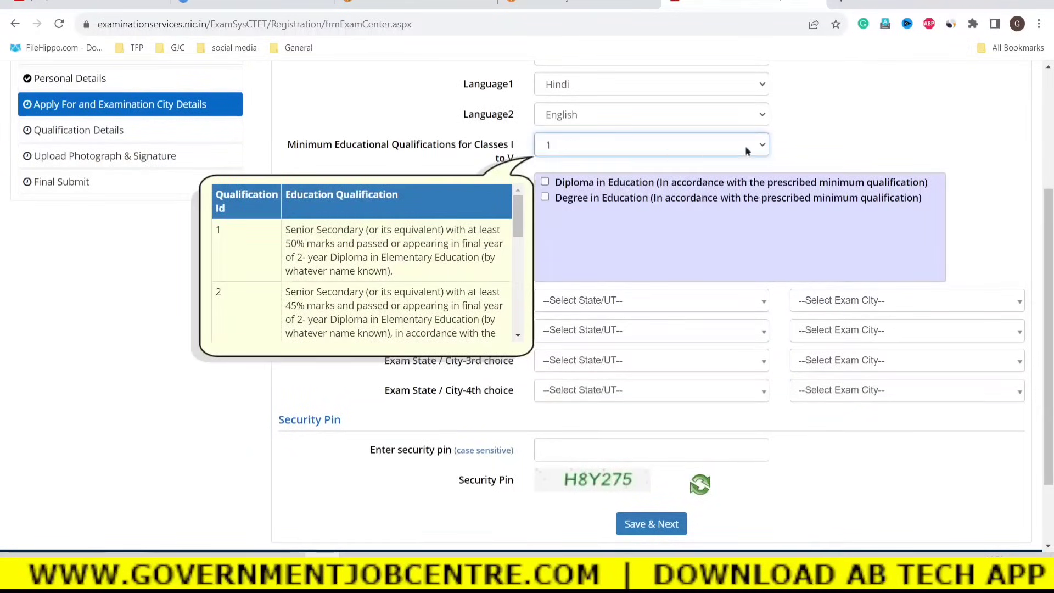
pyautogui.scroll(1, 815, 186)
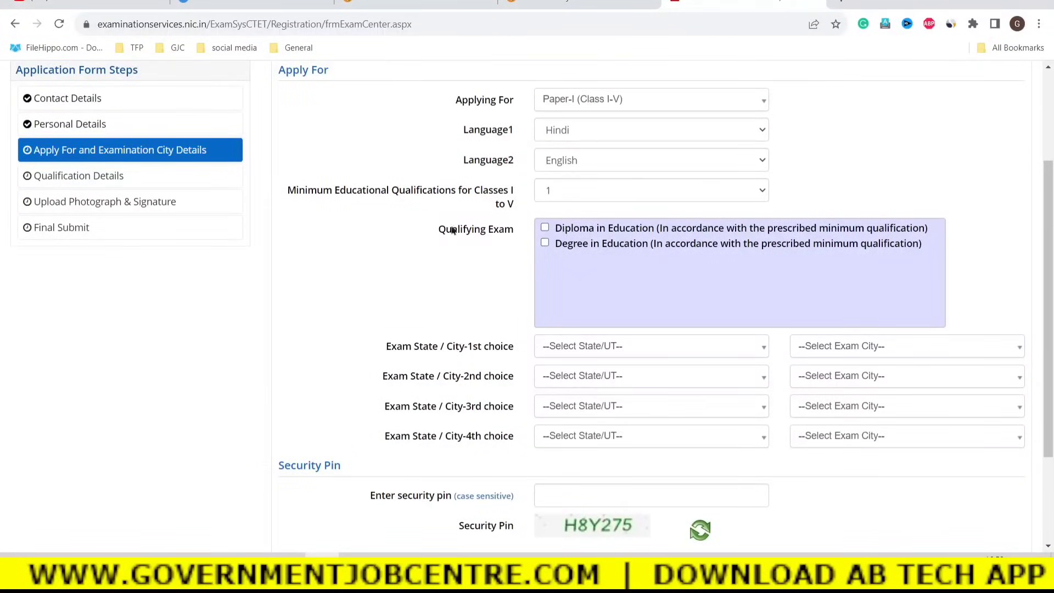
pyautogui.moveTo(439, 235); pyautogui.dragTo(501, 236)
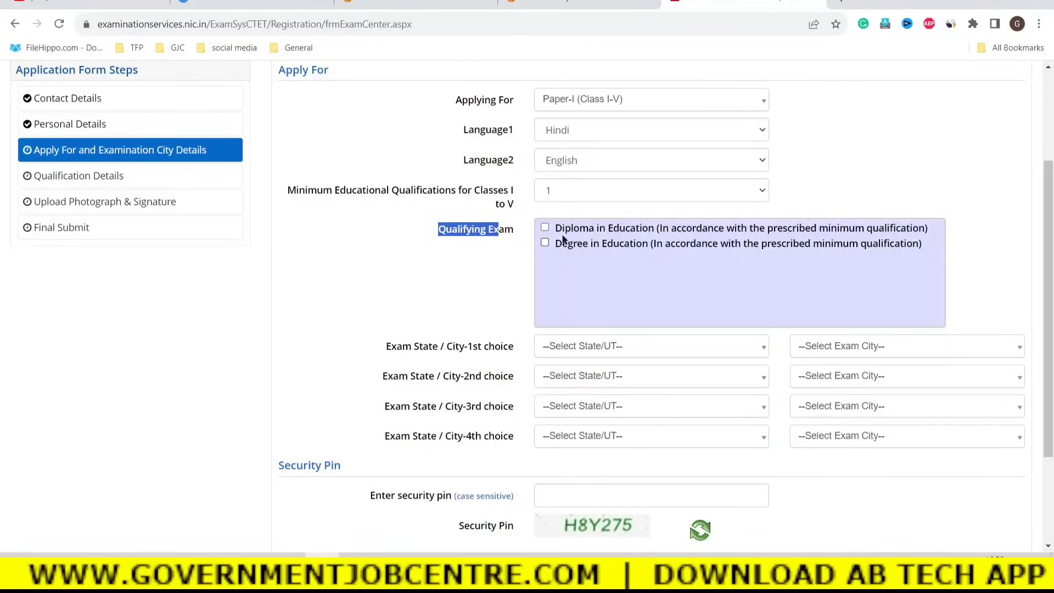
pyautogui.click(545, 228)
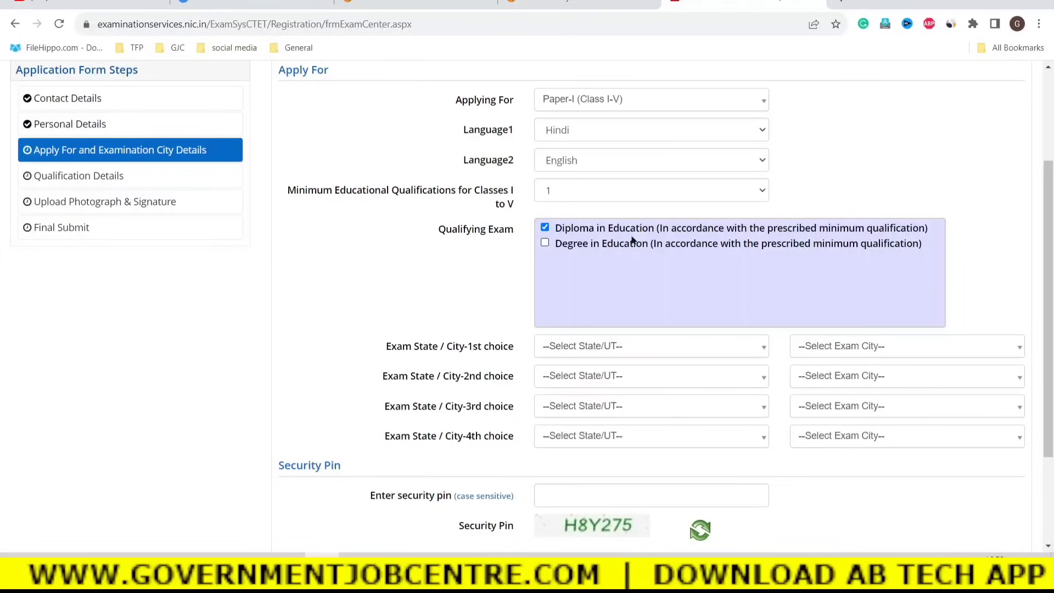
# - Change Applying For to Paper-II (Class VI-VIII) and set Language1 to Hindi and Language2 to English
pyautogui.click(601, 103)
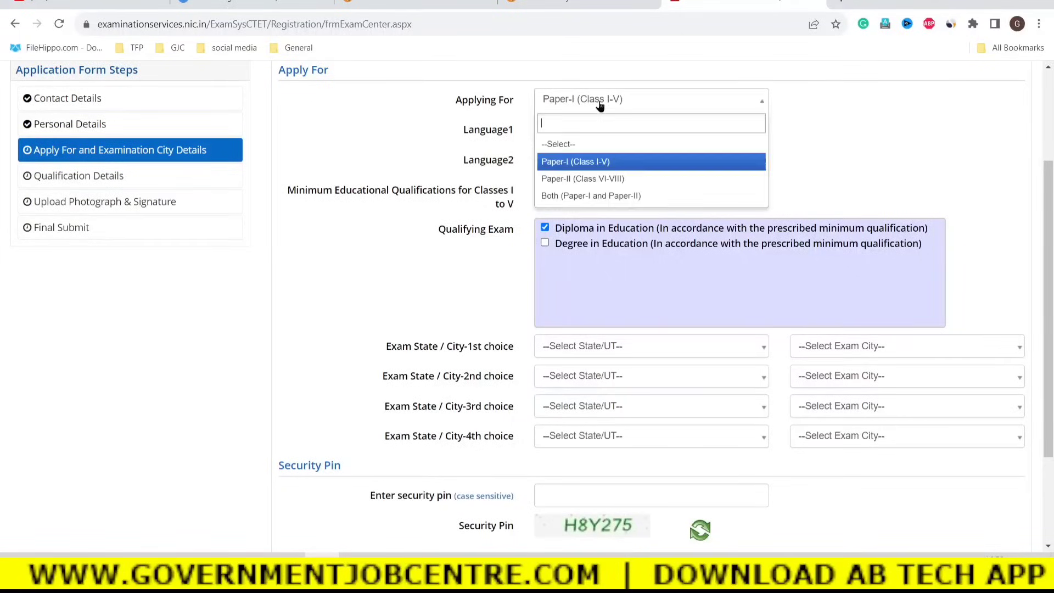
pyautogui.click(565, 180)
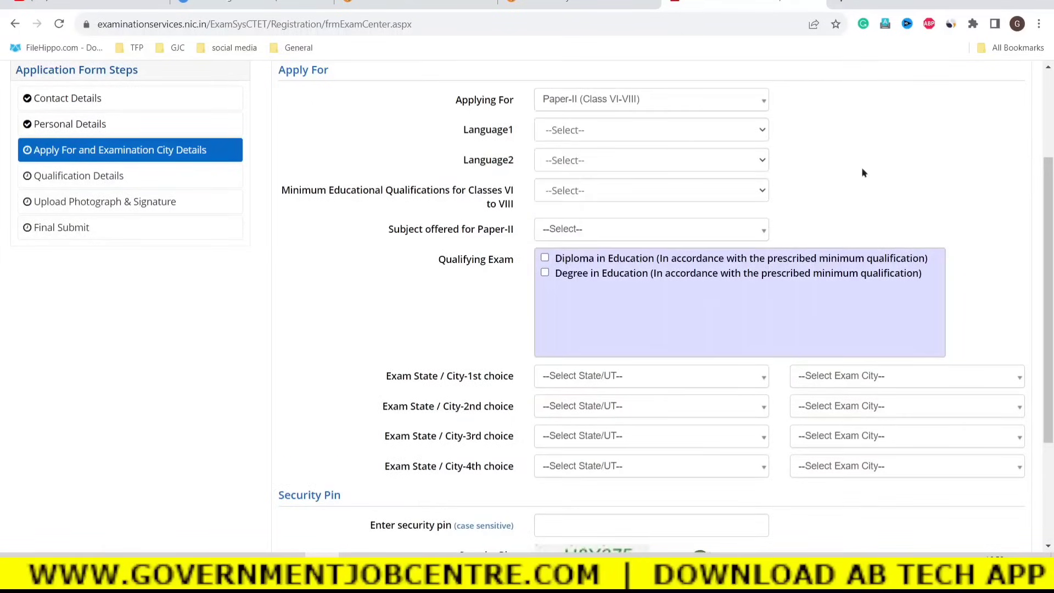
pyautogui.click(673, 131)
pyautogui.click(612, 173)
pyautogui.click(611, 159)
# - Open the minimum educational qualifications list for Classes VI to VIII and read qualifications 1 to 3 in the help table
pyautogui.click(759, 191)
pyautogui.click(592, 191)
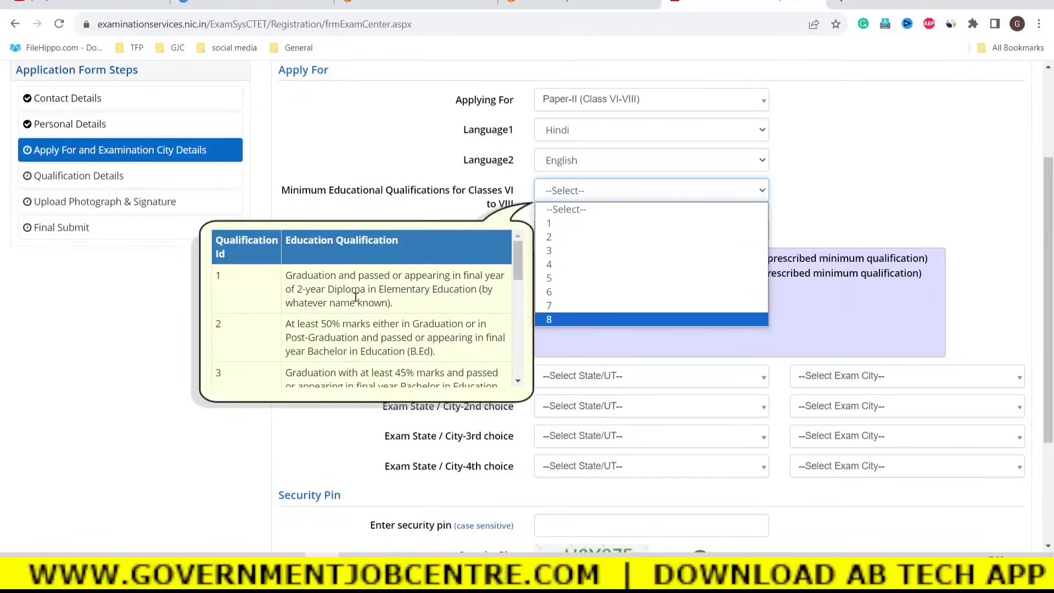
pyautogui.moveTo(285, 276); pyautogui.dragTo(425, 304)
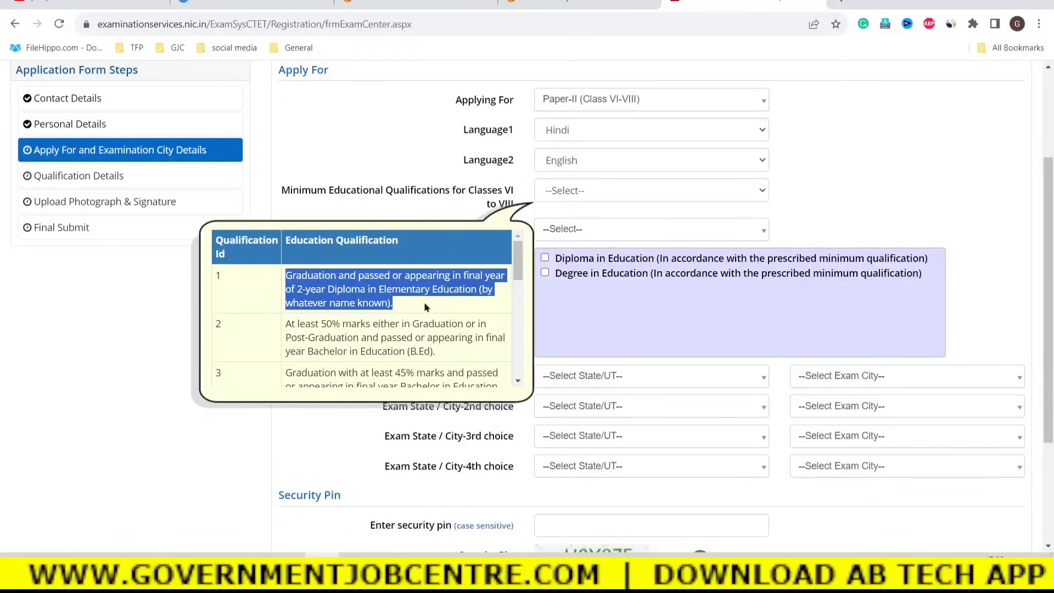
pyautogui.click(424, 301)
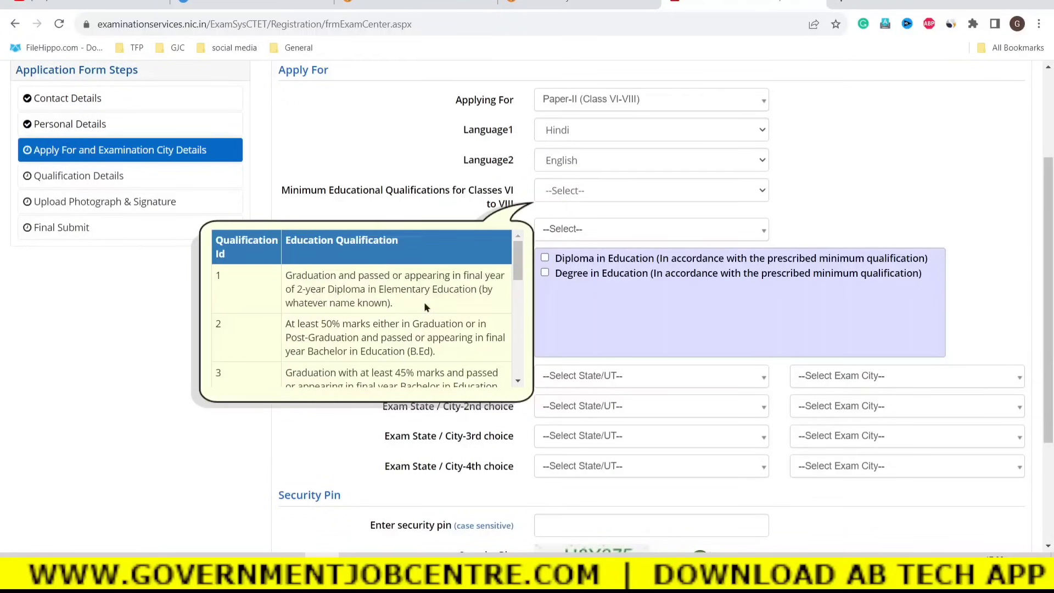
pyautogui.moveTo(291, 327); pyautogui.dragTo(360, 340)
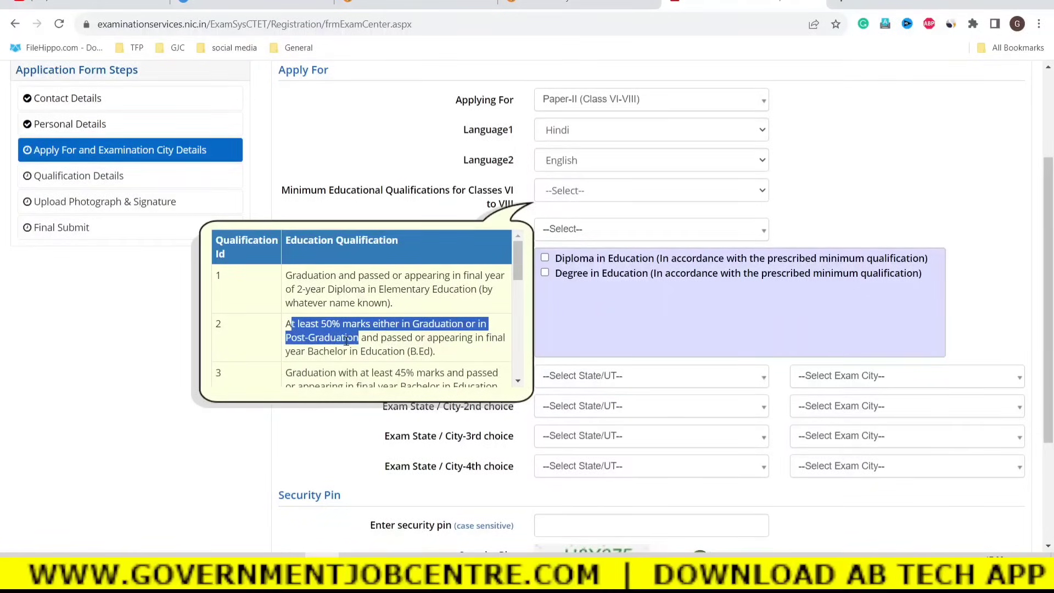
pyautogui.moveTo(442, 354); pyautogui.dragTo(377, 345)
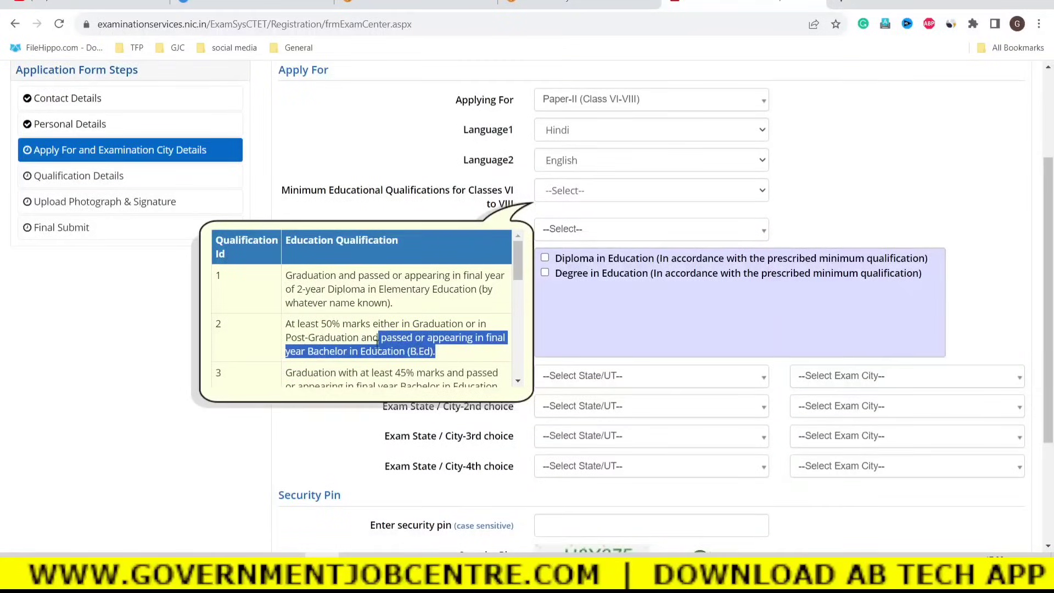
pyautogui.scroll(-2, 327, 343)
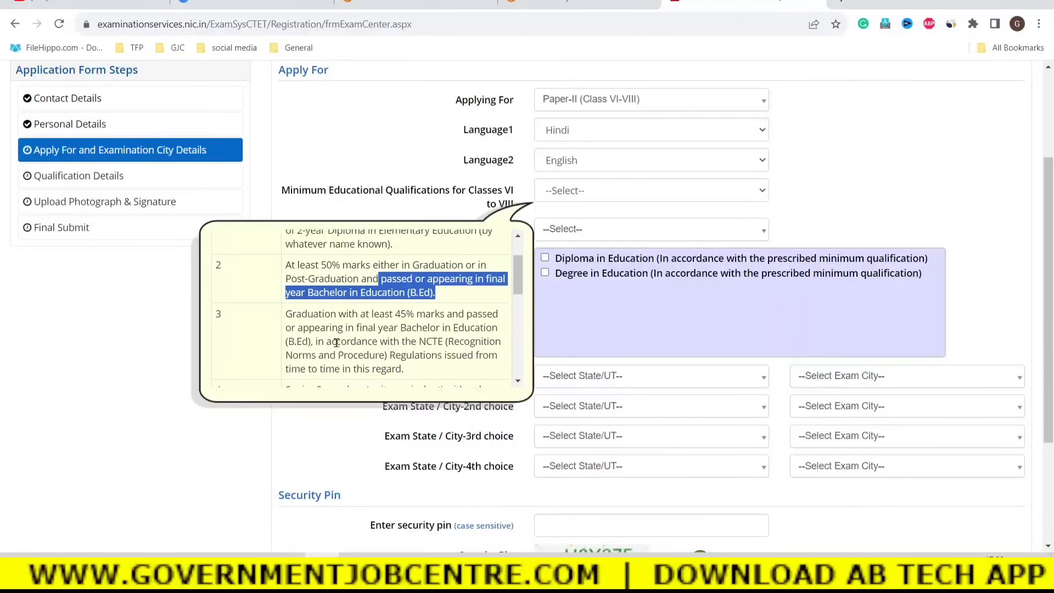
pyautogui.moveTo(287, 305); pyautogui.dragTo(418, 305)
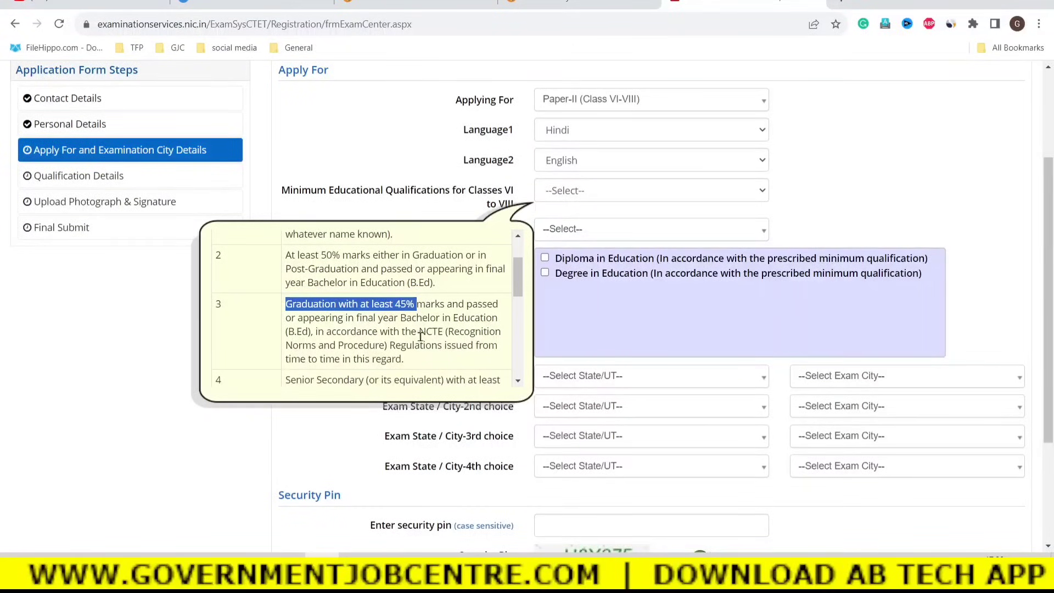
pyautogui.moveTo(419, 331); pyautogui.dragTo(428, 367)
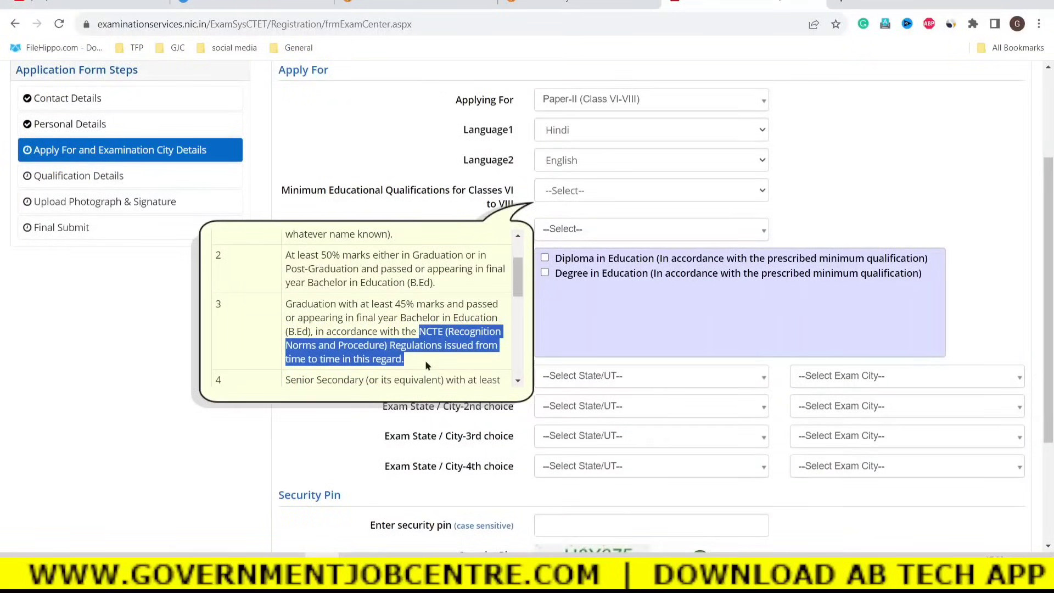
pyautogui.scroll(-2, 426, 363)
pyautogui.click(344, 317)
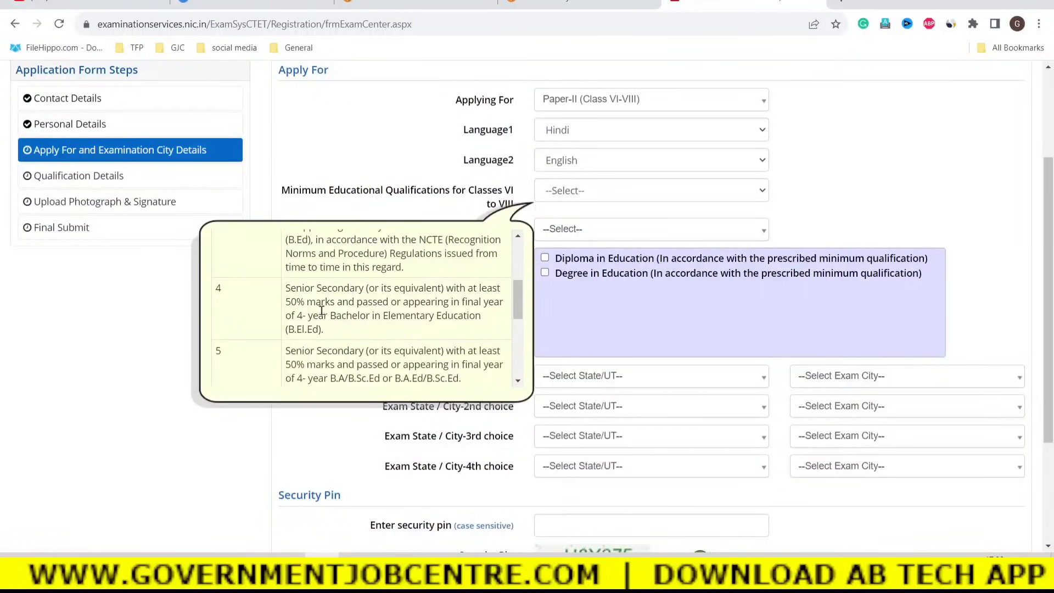
# - Read qualifications 4 to 6 in the Classes VI to VIII qualifications help table
pyautogui.moveTo(325, 331); pyautogui.dragTo(460, 314)
pyautogui.scroll(-1, 387, 336)
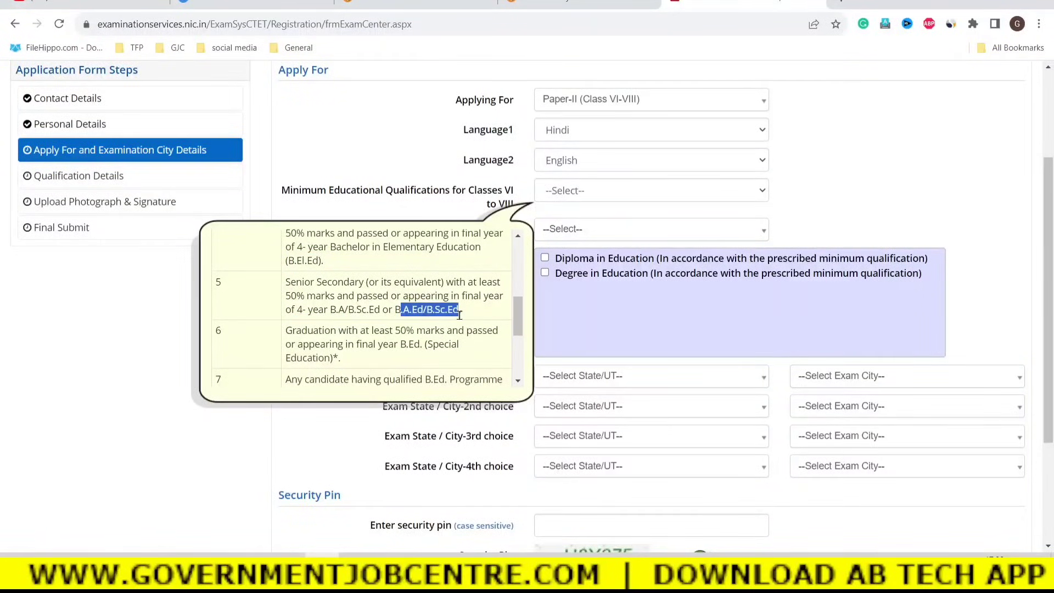
pyautogui.moveTo(299, 310); pyautogui.dragTo(461, 309)
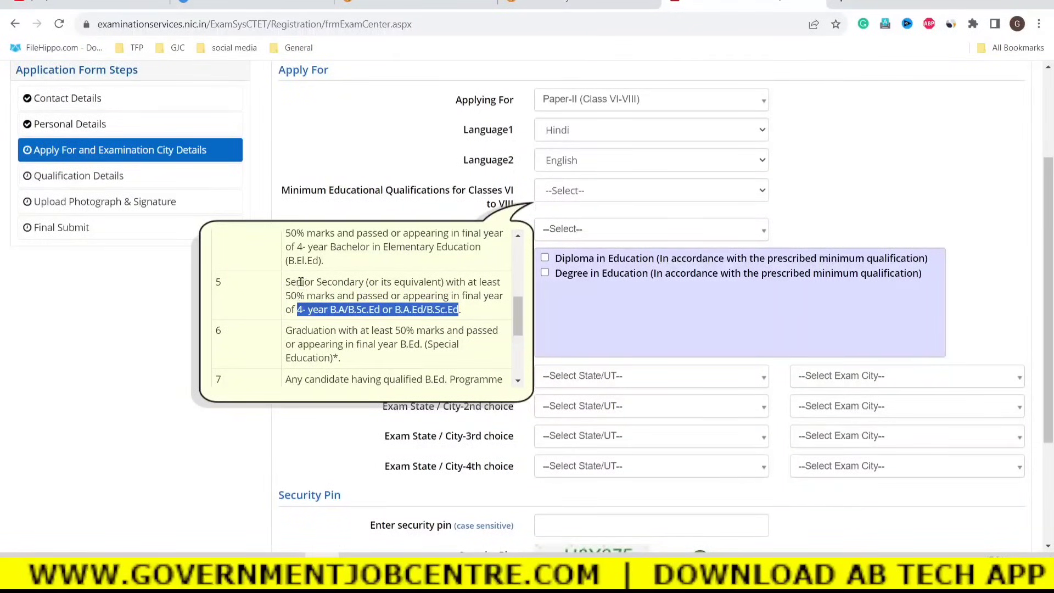
pyautogui.scroll(-1, 385, 309)
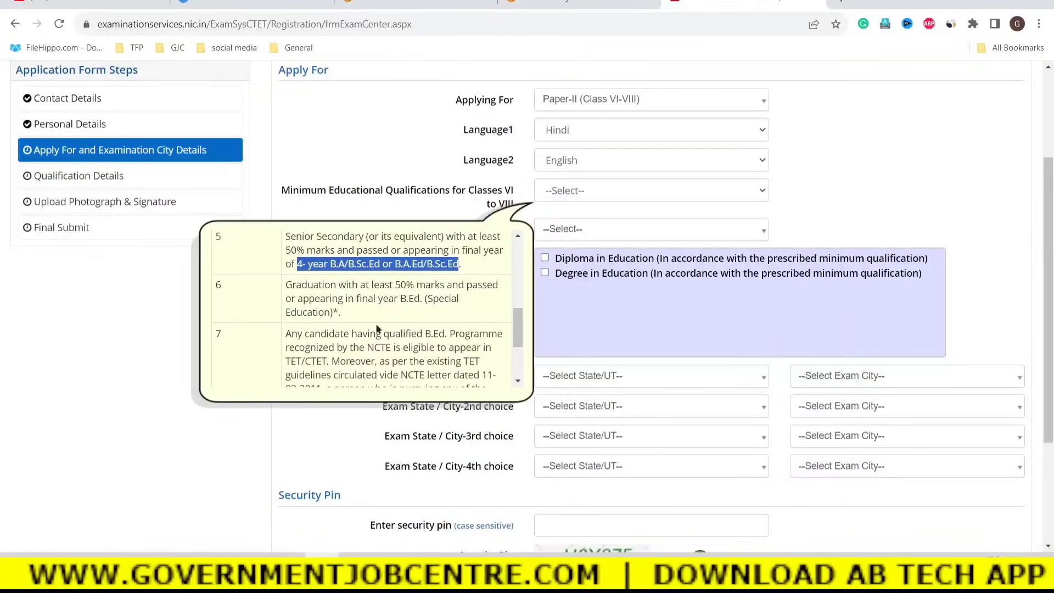
pyautogui.moveTo(286, 286); pyautogui.dragTo(352, 311)
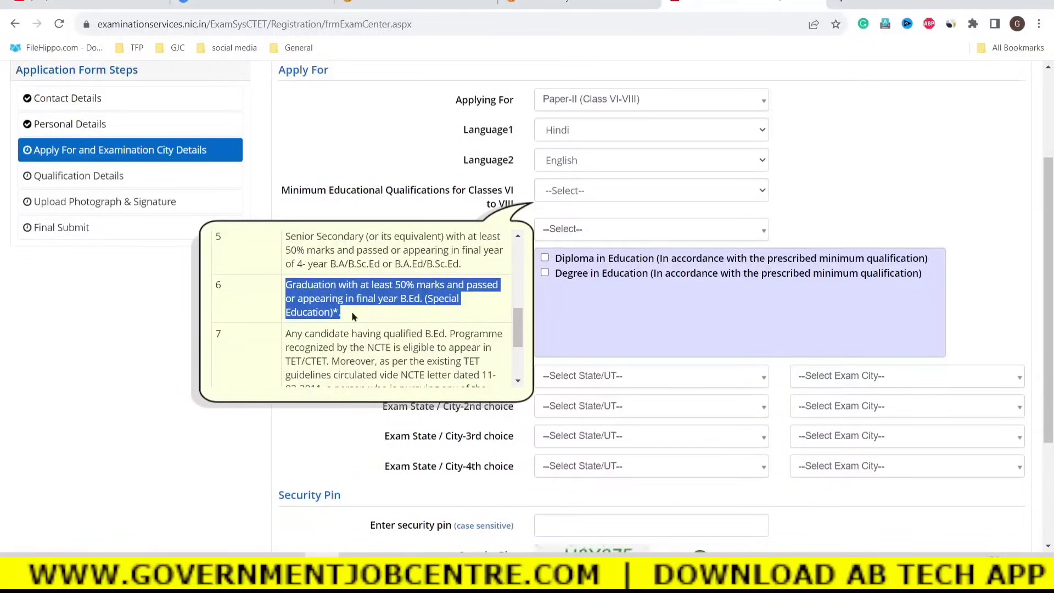
pyautogui.scroll(-2, 351, 312)
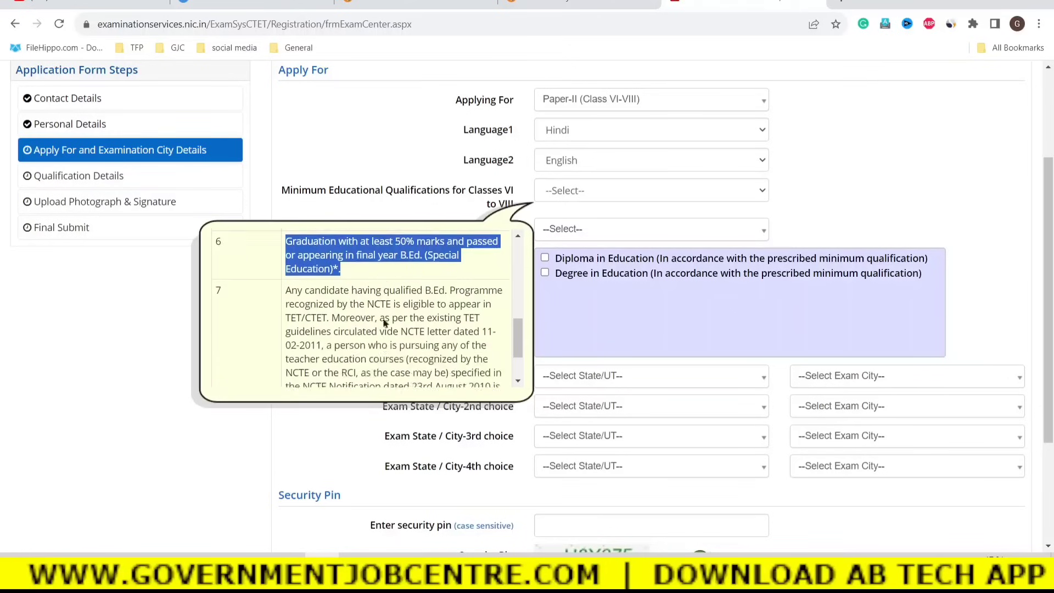
pyautogui.click(342, 316)
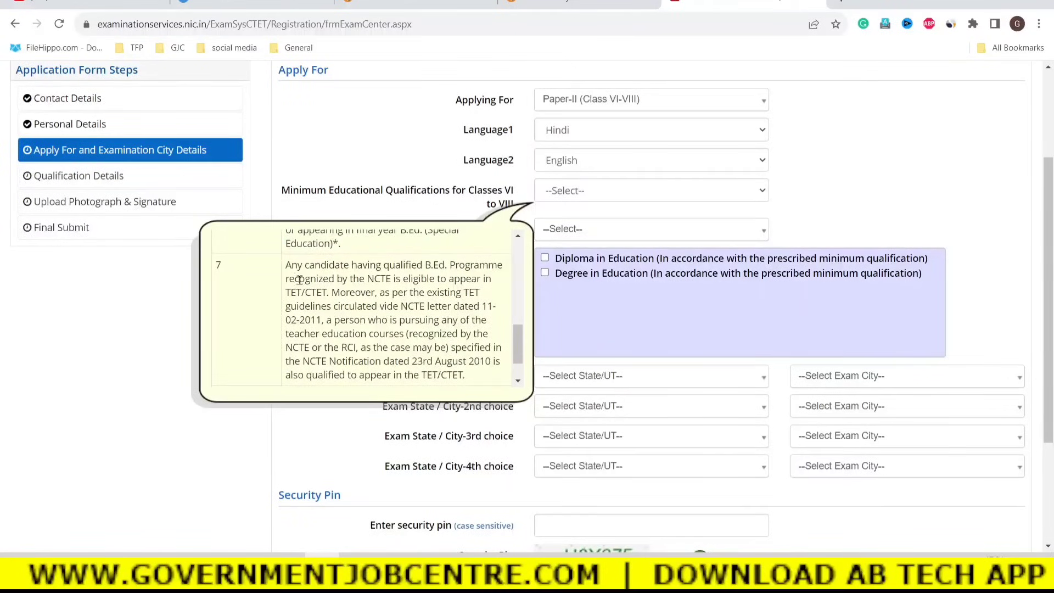
# - Read qualifications 7 and 8 in the help table and close the qualifications list
pyautogui.moveTo(288, 265); pyautogui.dragTo(389, 296)
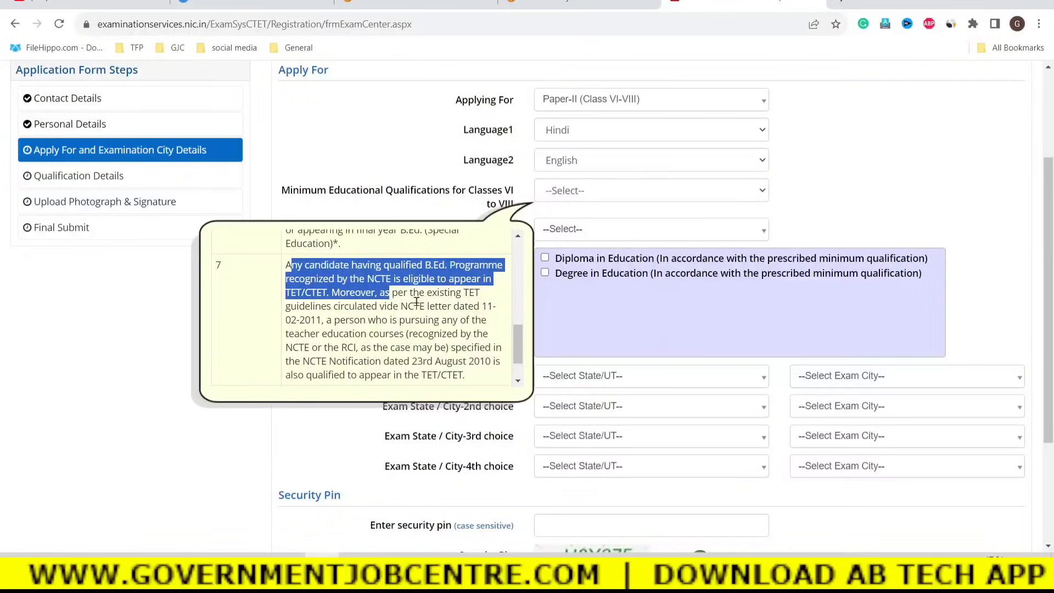
pyautogui.scroll(-1, 423, 305)
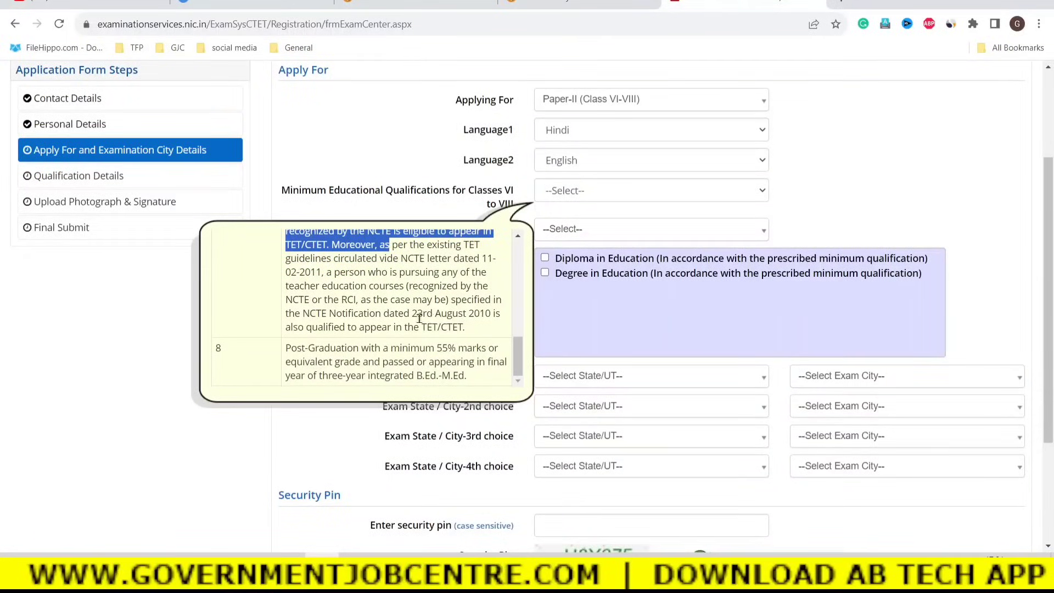
pyautogui.moveTo(335, 316); pyautogui.dragTo(463, 326)
pyautogui.scroll(1, 388, 328)
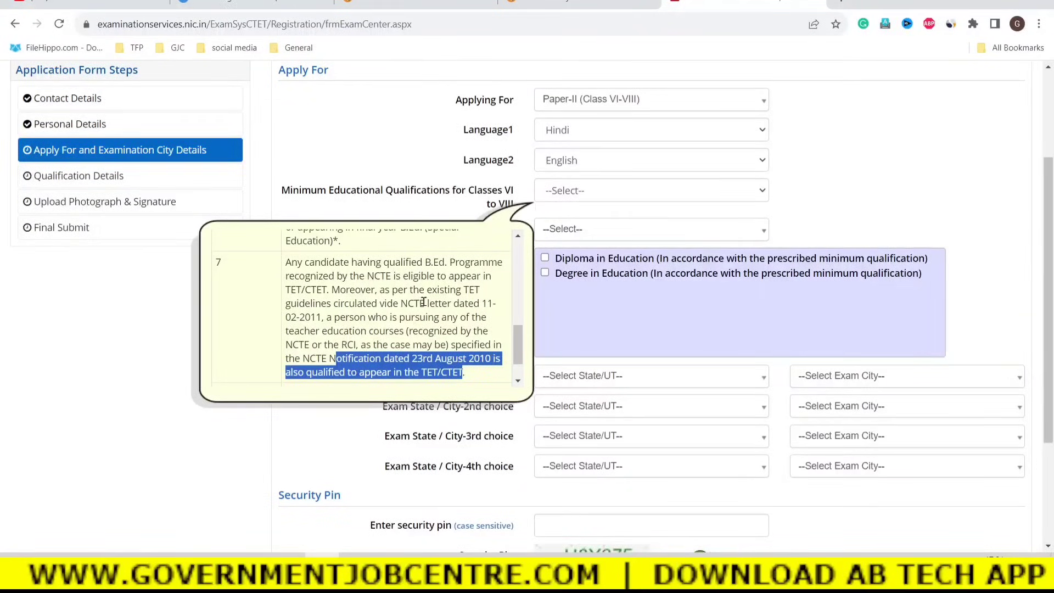
pyautogui.click(352, 316)
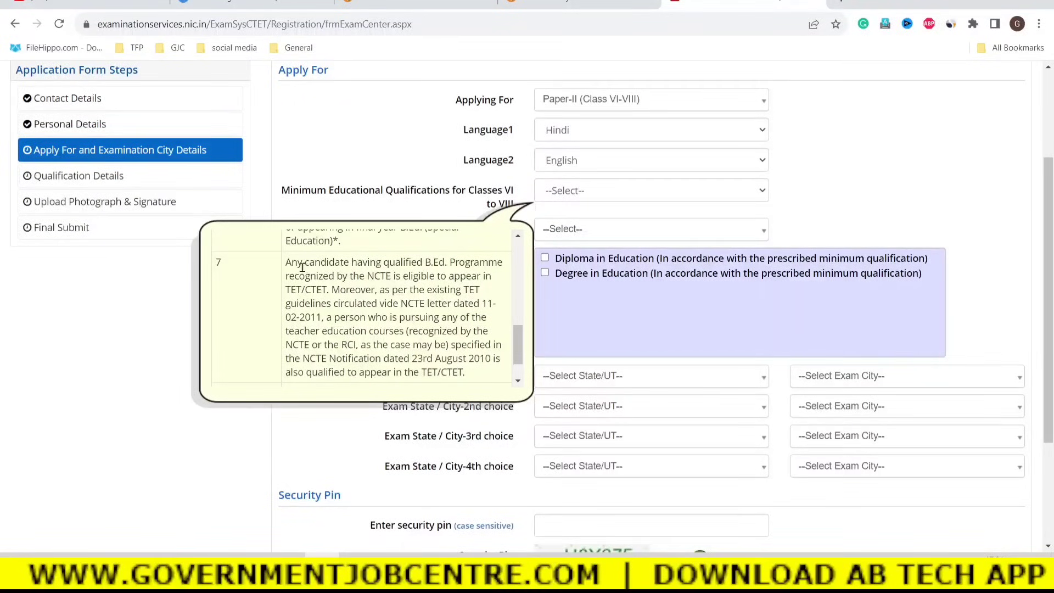
pyautogui.moveTo(286, 262); pyautogui.dragTo(324, 325)
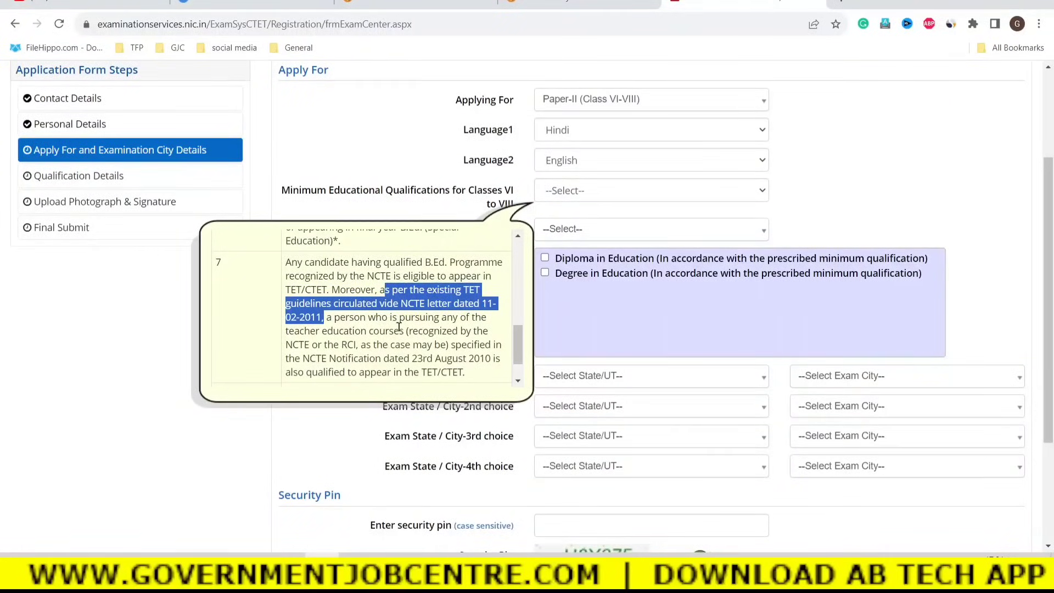
pyautogui.scroll(-1, 395, 325)
pyautogui.moveTo(286, 348); pyautogui.dragTo(469, 349)
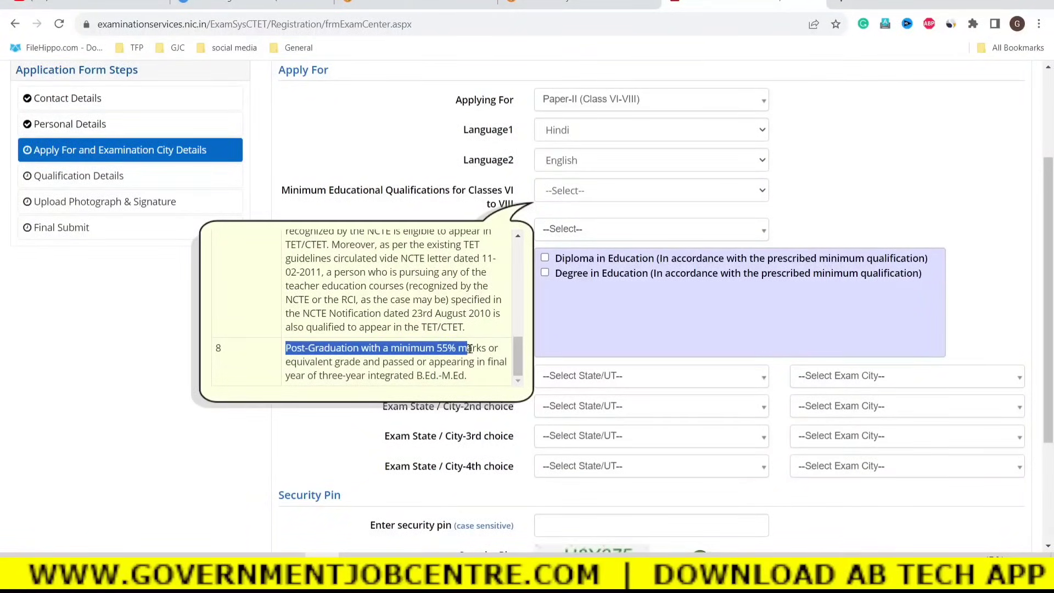
pyautogui.moveTo(416, 376); pyautogui.dragTo(469, 379)
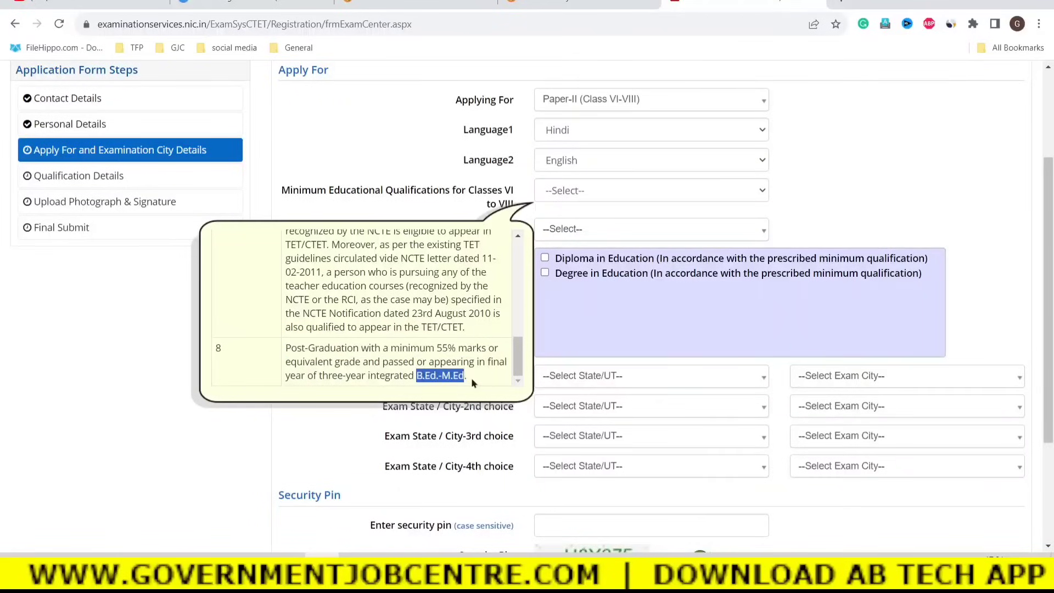
pyautogui.click(901, 215)
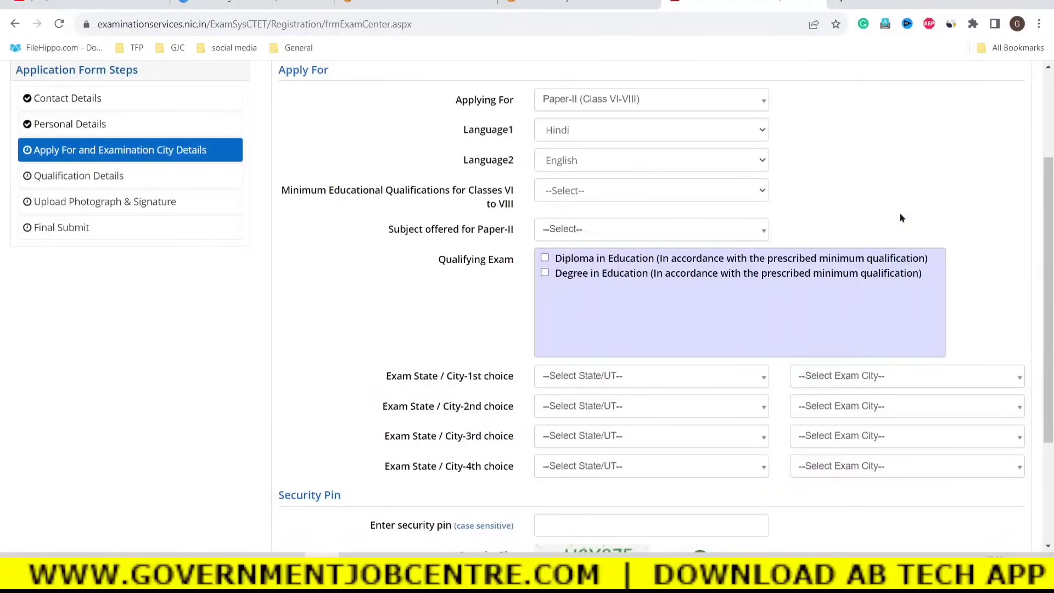
# - Set the minimum educational qualification for Classes VI to VIII to 2
pyautogui.click(616, 199)
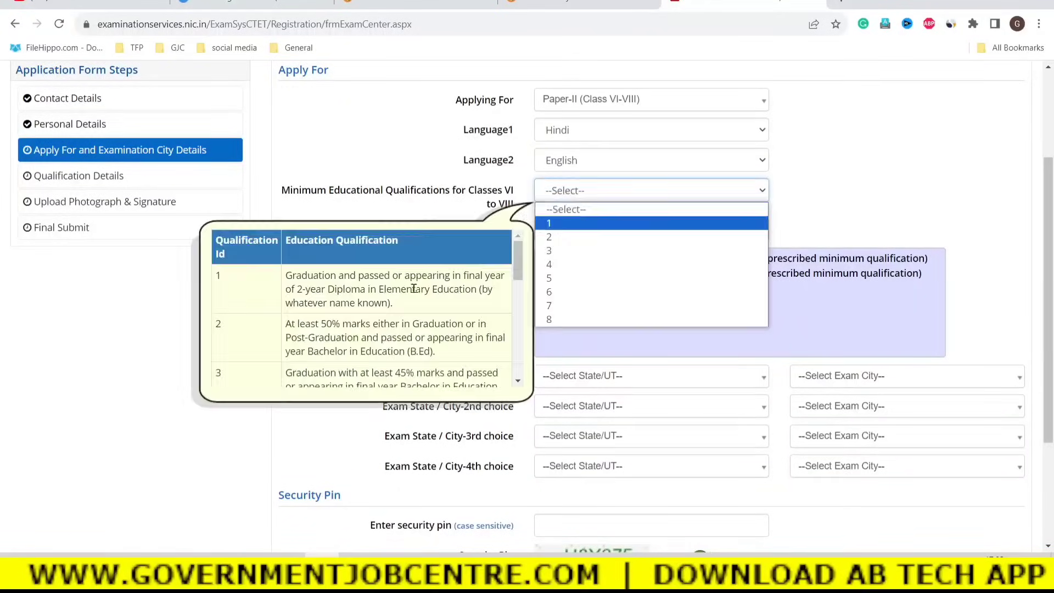
pyautogui.scroll(1, 376, 247)
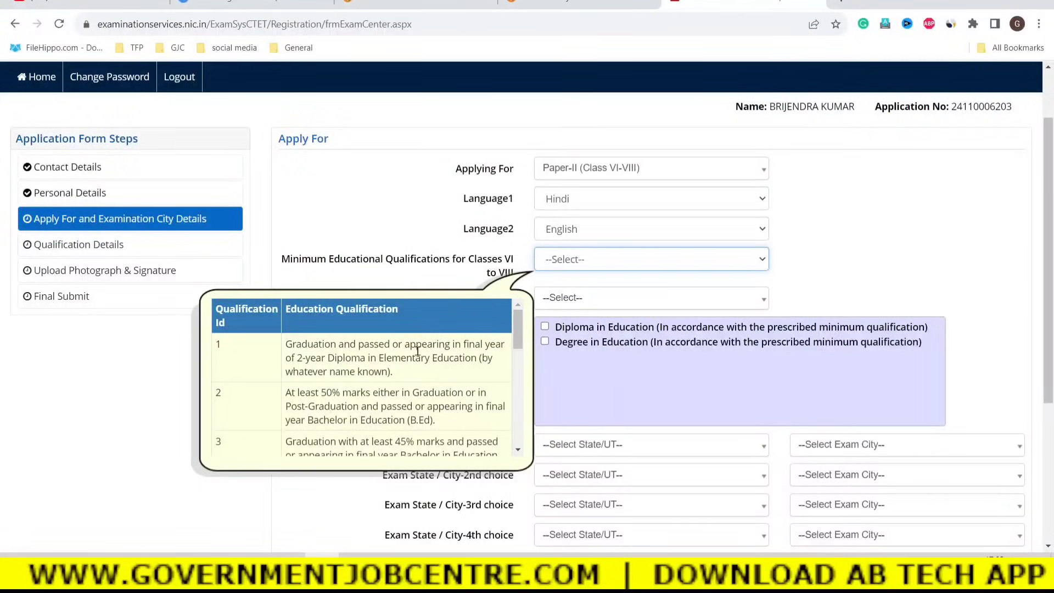
pyautogui.click(558, 263)
pyautogui.click(550, 292)
pyautogui.click(621, 264)
pyautogui.click(557, 307)
pyautogui.click(827, 279)
pyautogui.scroll(-2, 861, 265)
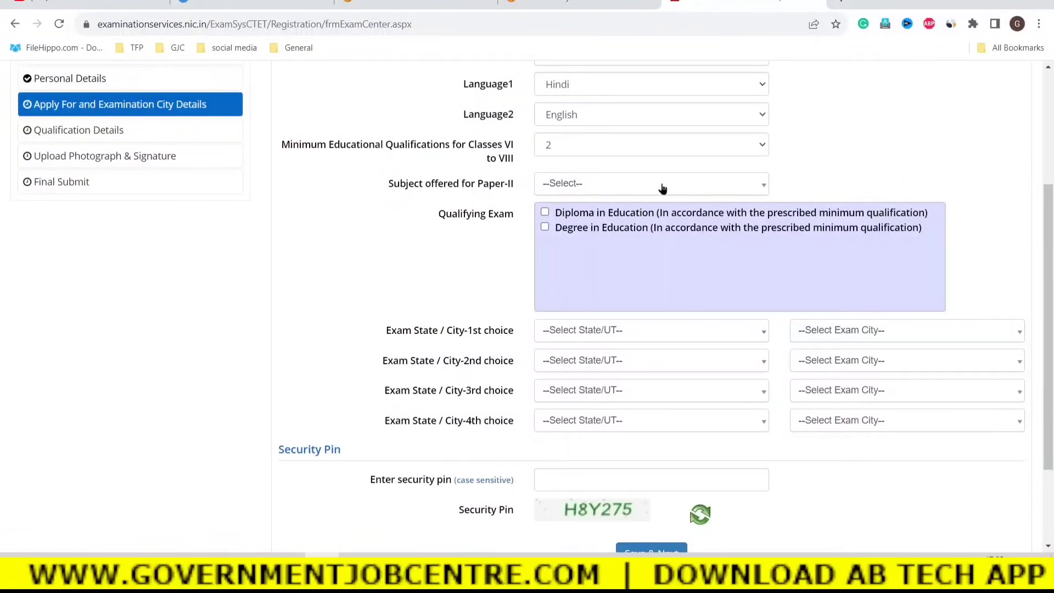
# - Choose Social Science as the subject offered for Paper-II
pyautogui.click(579, 189)
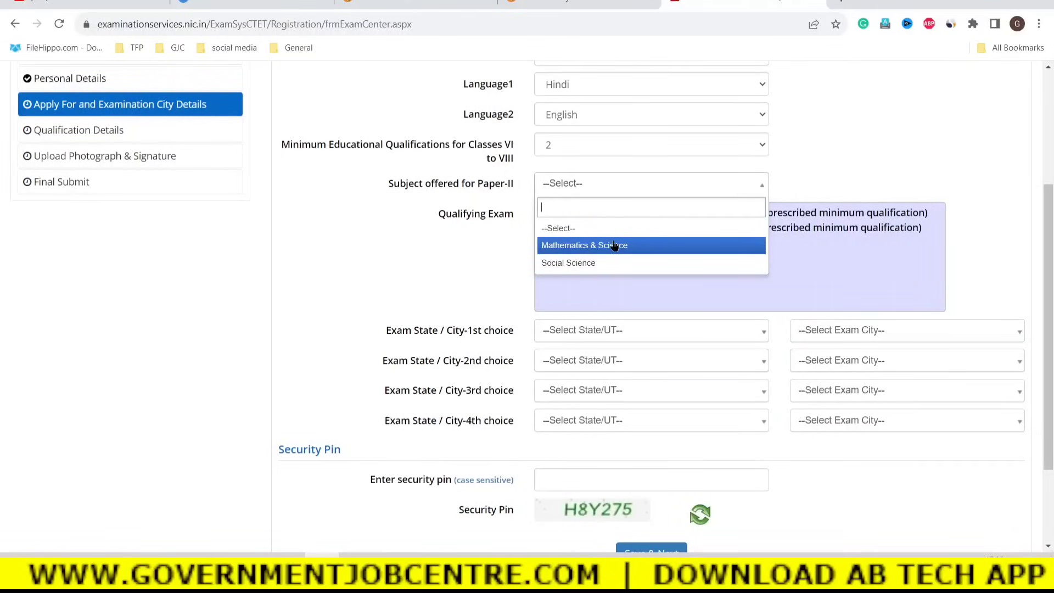
pyautogui.click(559, 265)
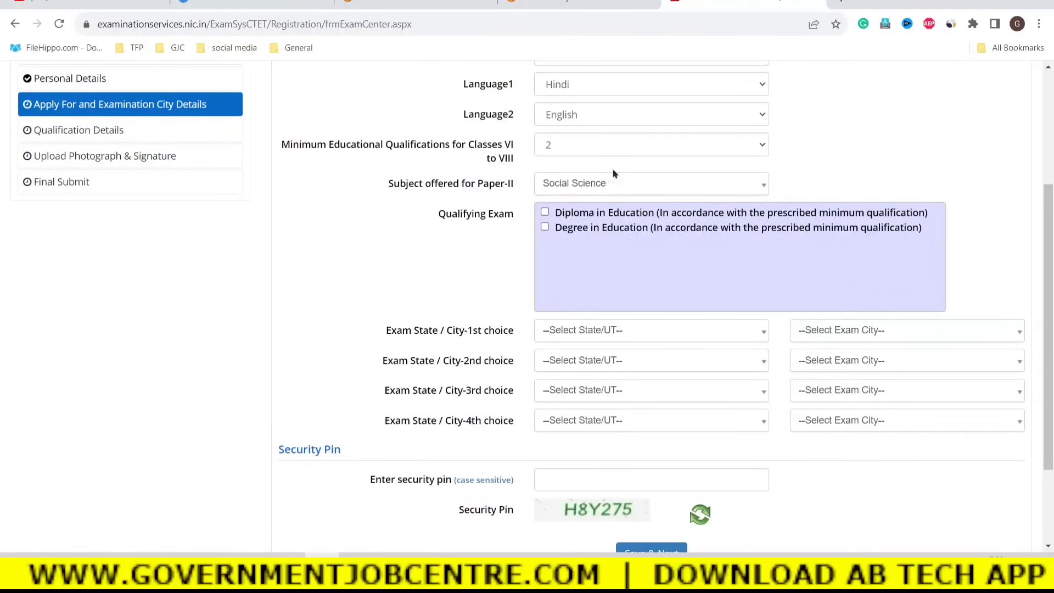
pyautogui.click(544, 154)
pyautogui.press('5')
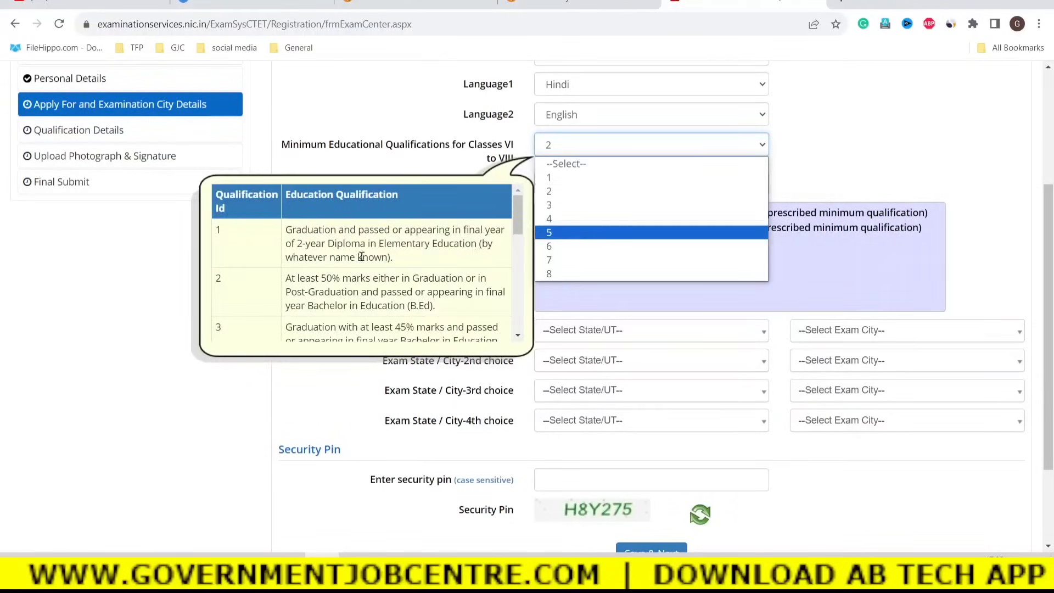
pyautogui.click(935, 152)
pyautogui.click(544, 227)
pyautogui.click(574, 151)
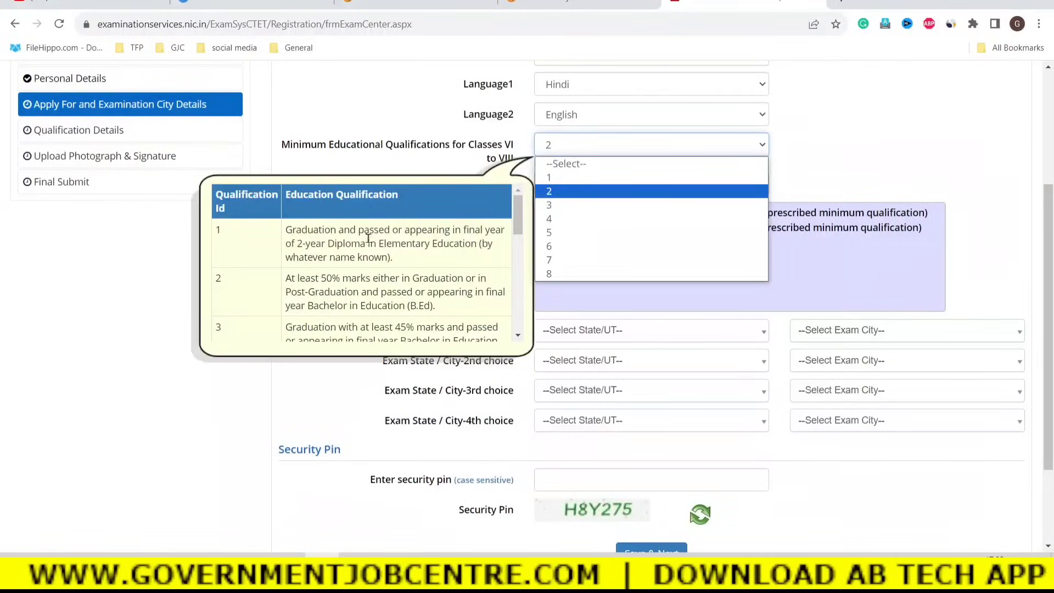
pyautogui.click(577, 193)
# - Tick Degree in Education as the qualifying exam
pyautogui.click(545, 213)
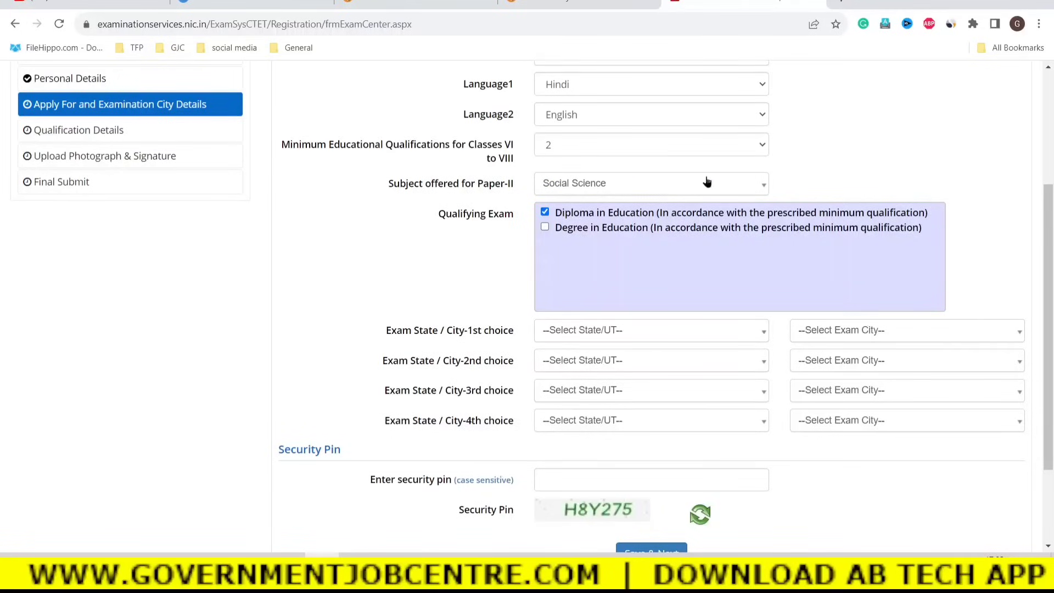
pyautogui.click(545, 213)
pyautogui.scroll(-3, 886, 191)
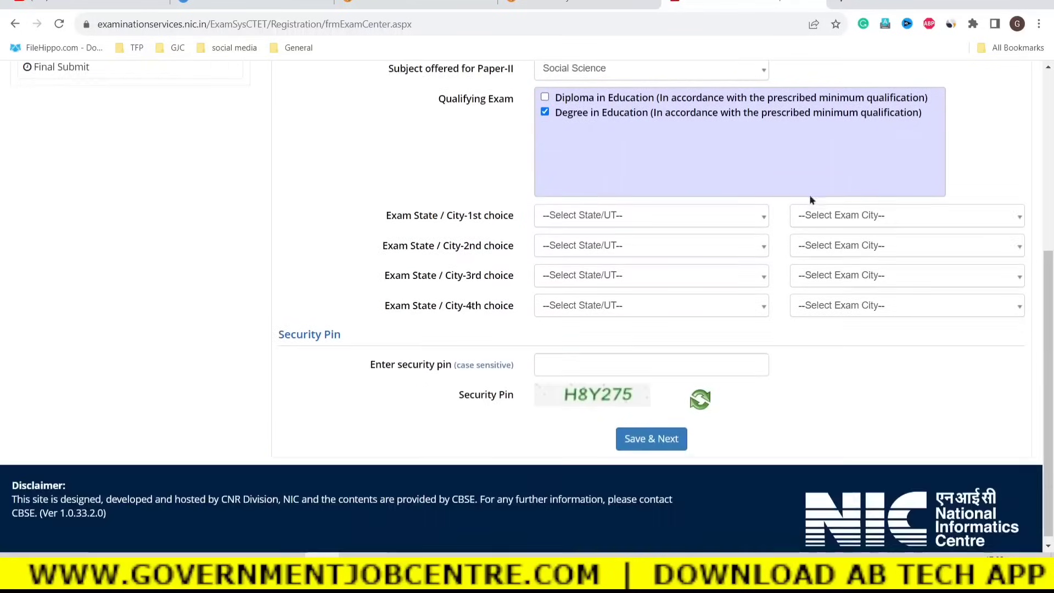
# - Set the 1st exam choice to Uttar Pradesh, city Prayagraj (Allahabad)
pyautogui.click(538, 212)
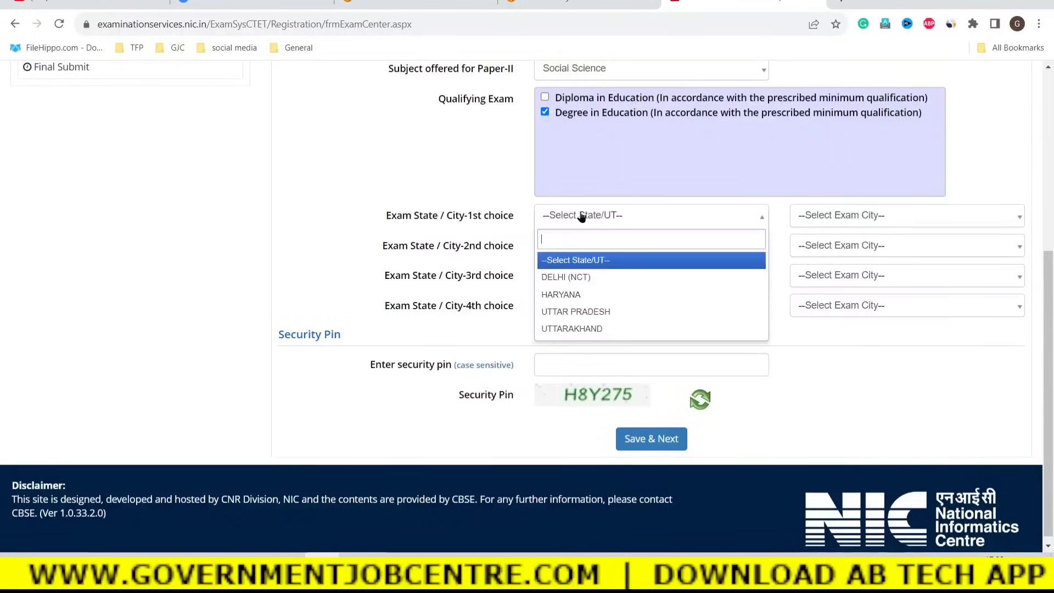
pyautogui.click(571, 311)
pyautogui.click(819, 218)
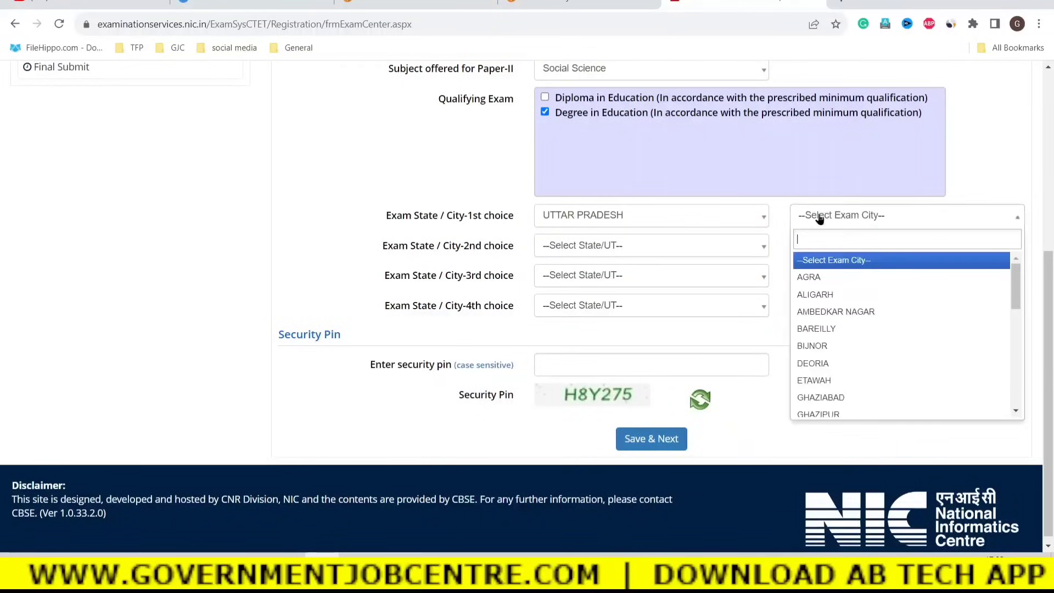
pyautogui.scroll(-10, 866, 307)
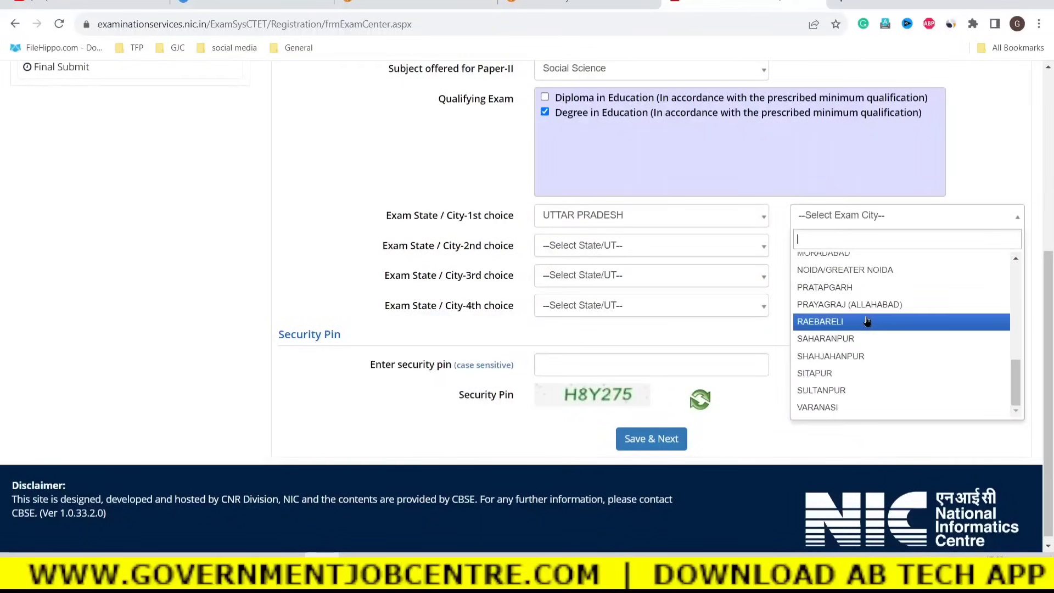
pyautogui.scroll(2, 859, 357)
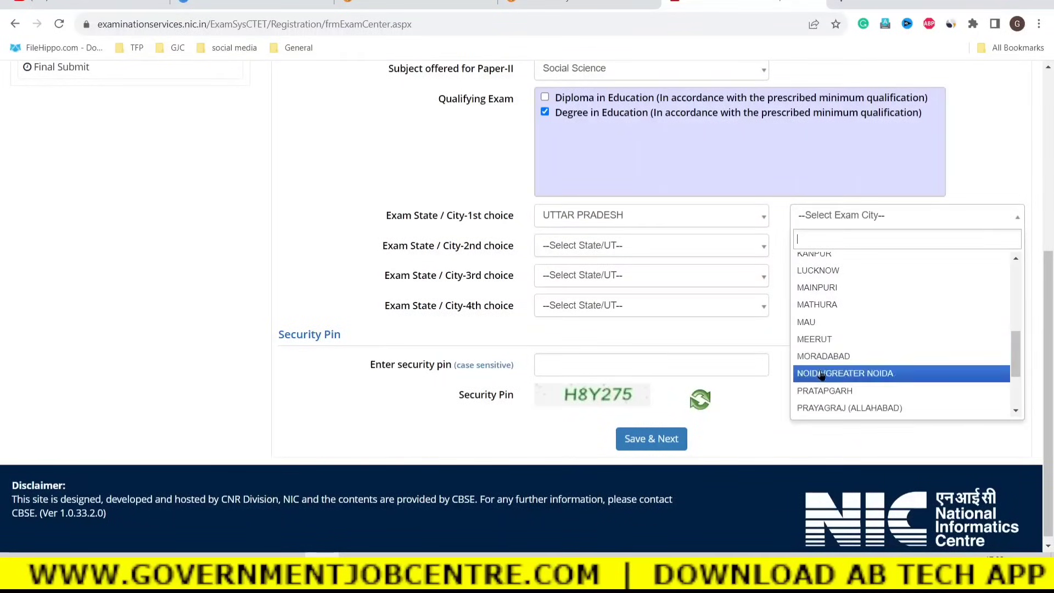
pyautogui.write('p')
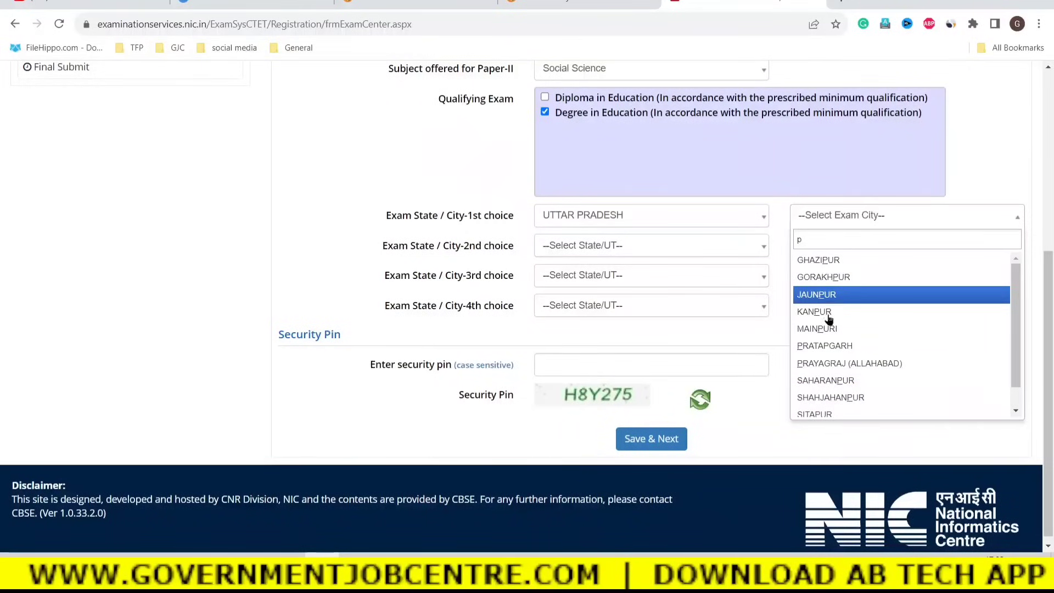
pyautogui.click(809, 363)
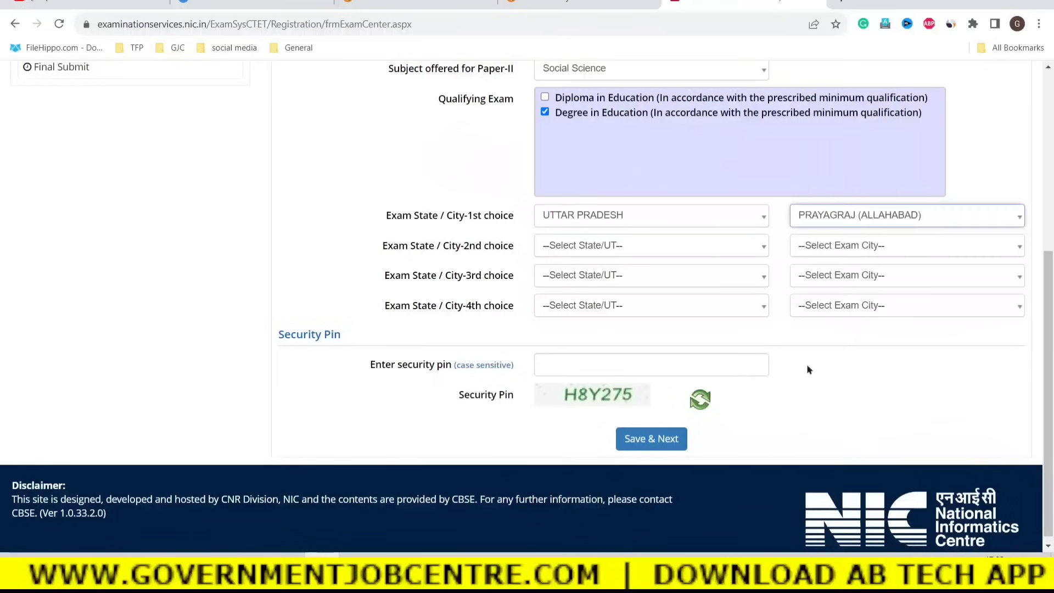
# - Set the 2nd exam choice to Uttar Pradesh, city Lucknow
pyautogui.click(578, 246)
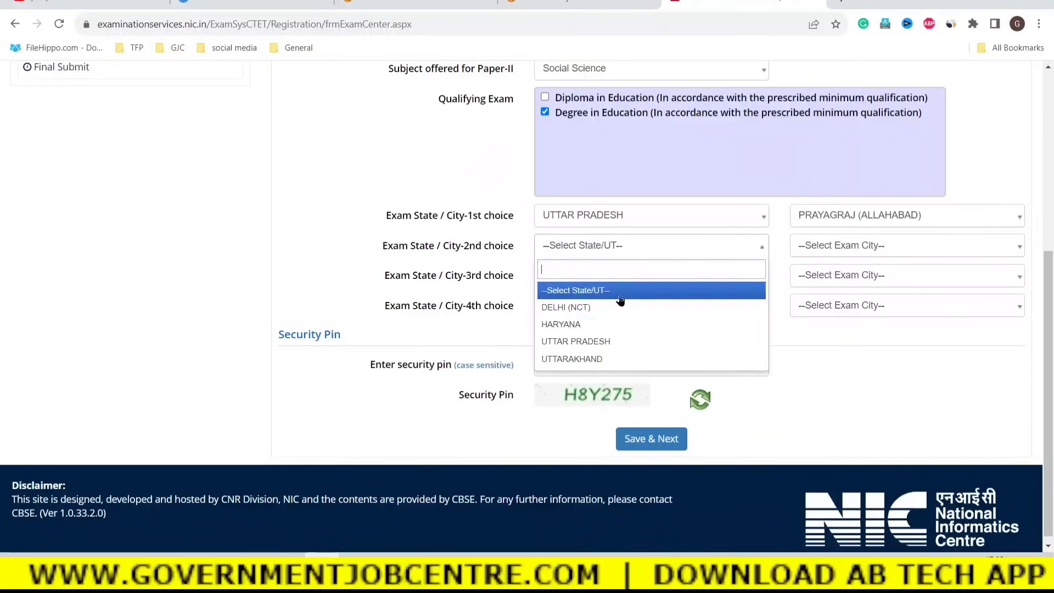
pyautogui.click(567, 343)
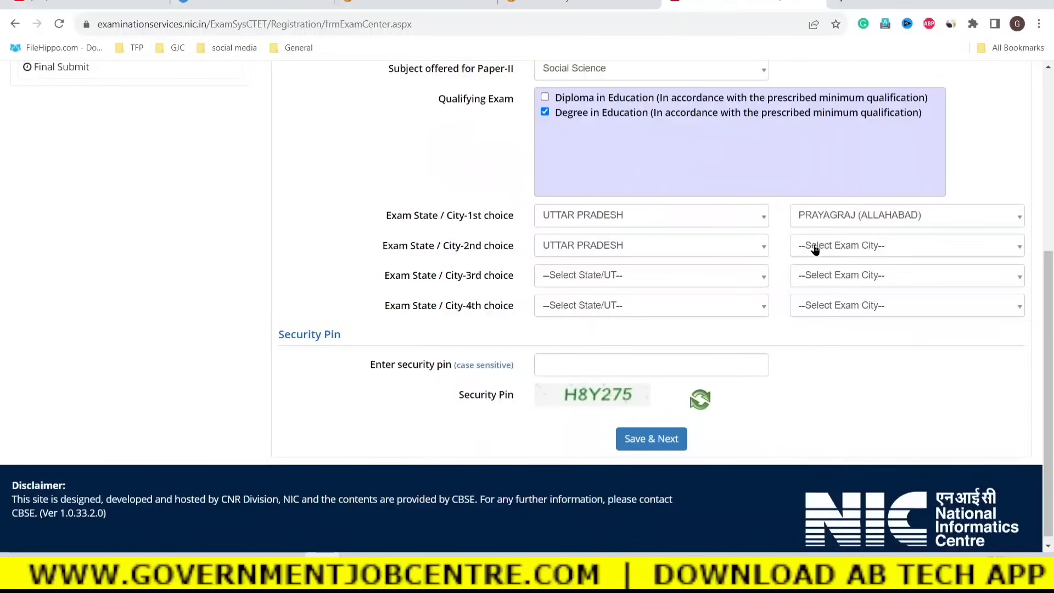
pyautogui.click(816, 248)
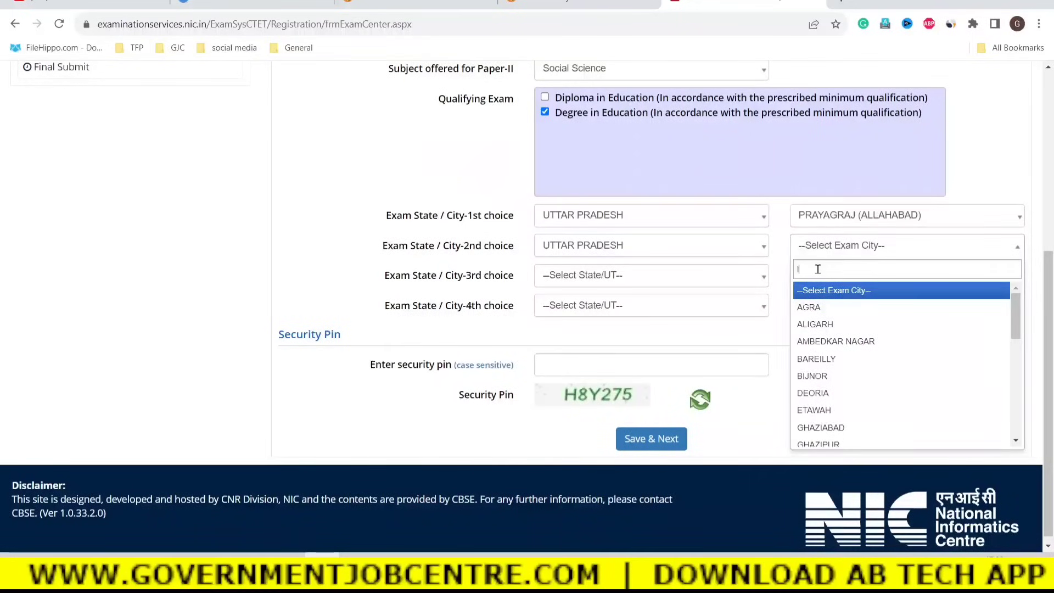
pyautogui.write('l')
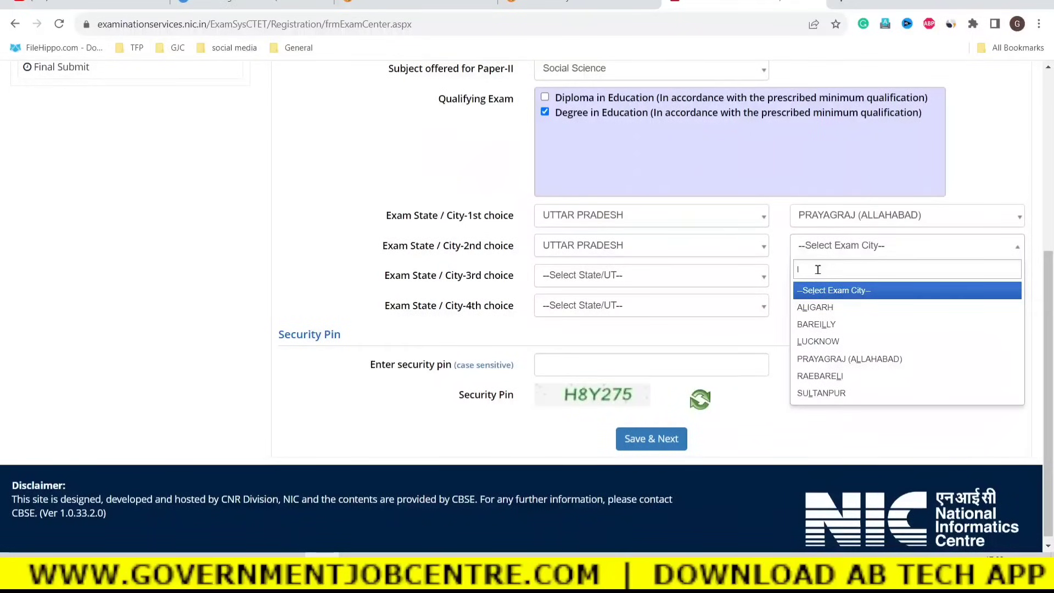
pyautogui.click(810, 341)
# - Set the 3rd exam choice to Uttar Pradesh, city Kanpur
pyautogui.click(548, 282)
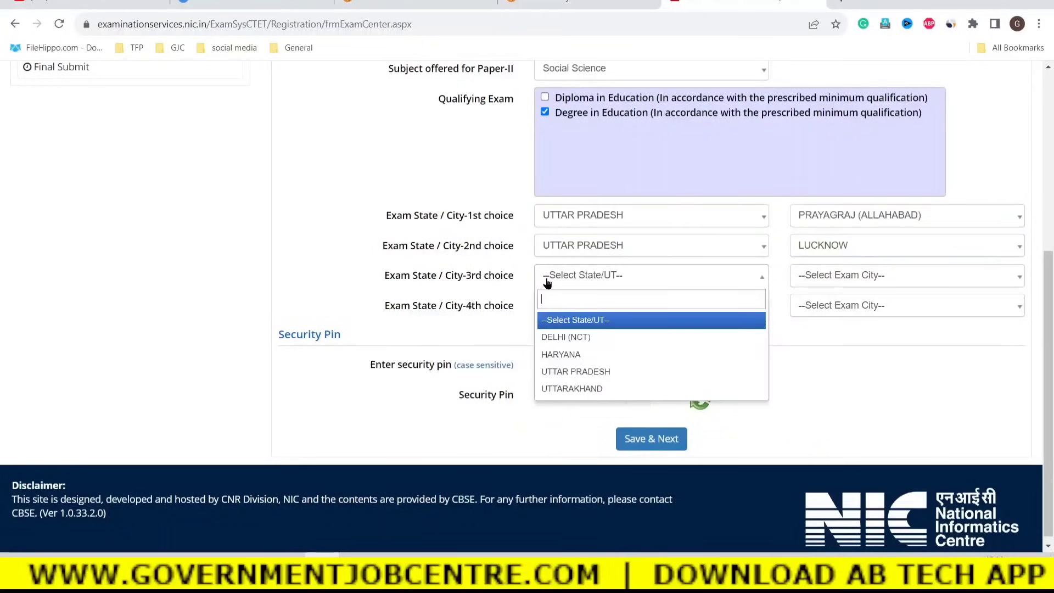
pyautogui.click(576, 372)
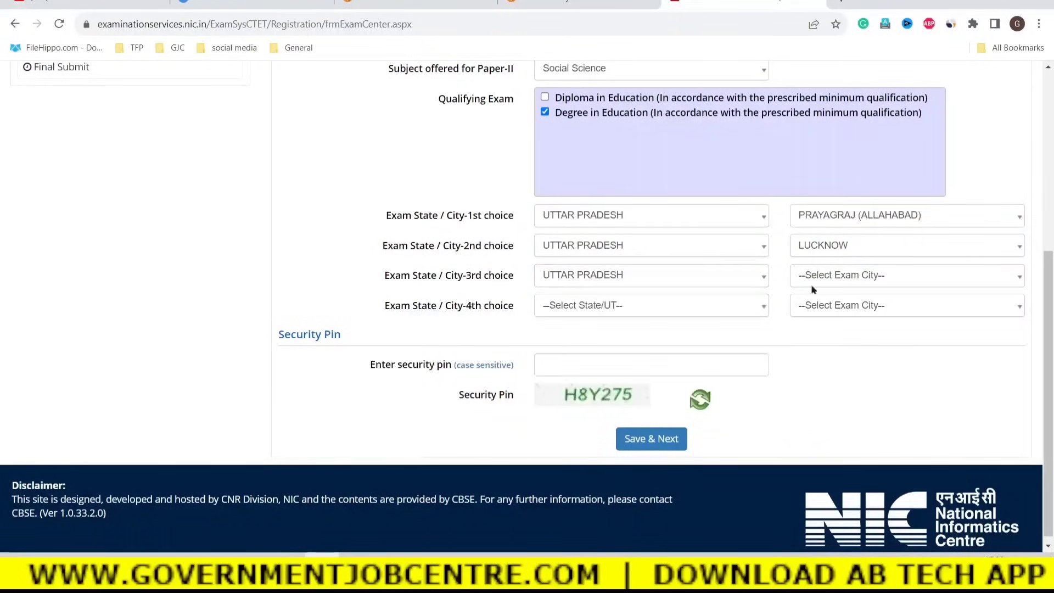
pyautogui.click(834, 279)
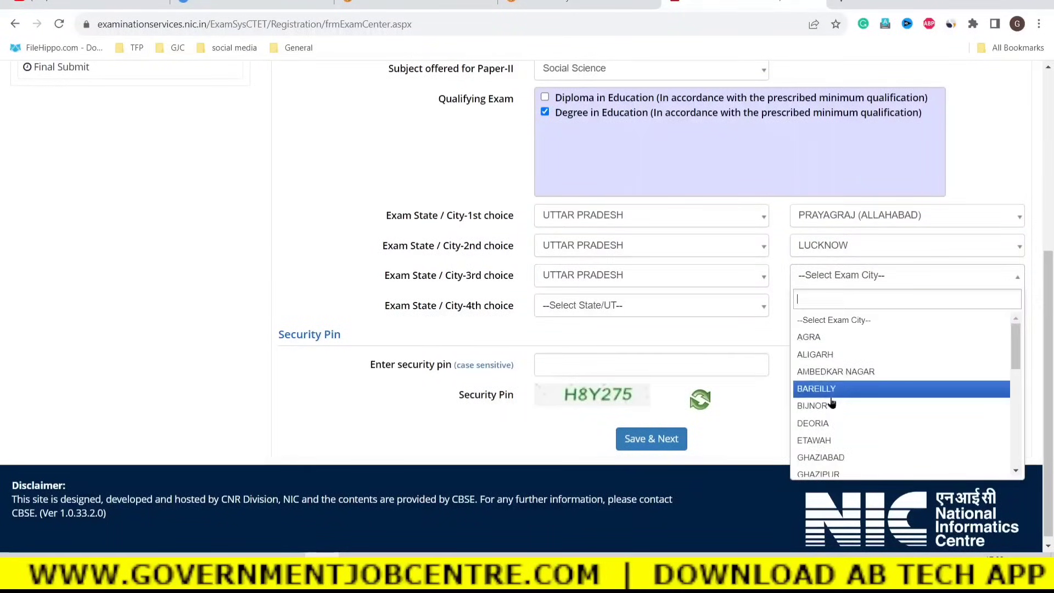
pyautogui.scroll(-5, 832, 401)
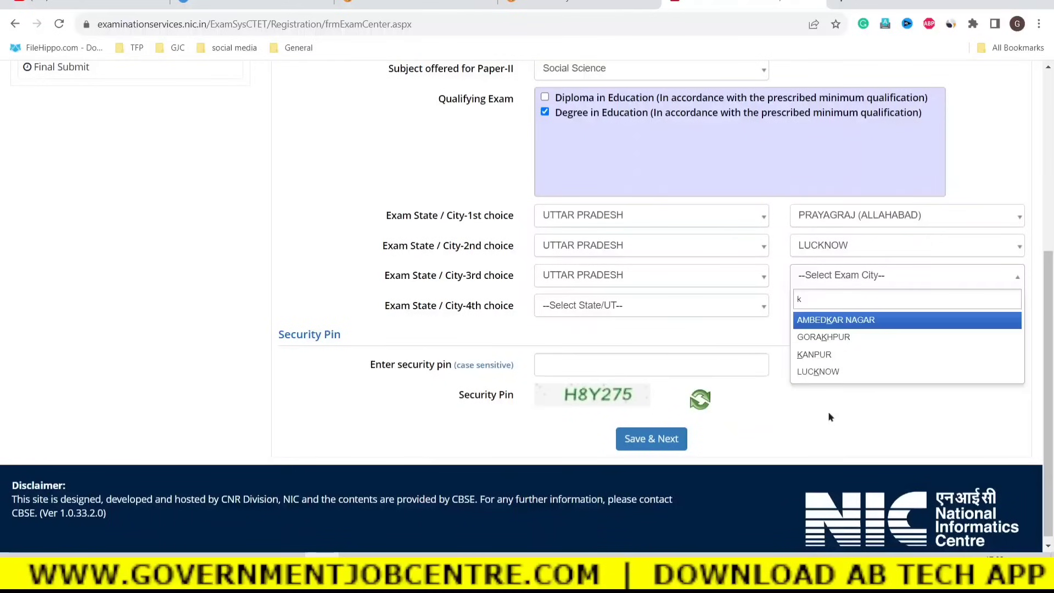
pyautogui.click(806, 354)
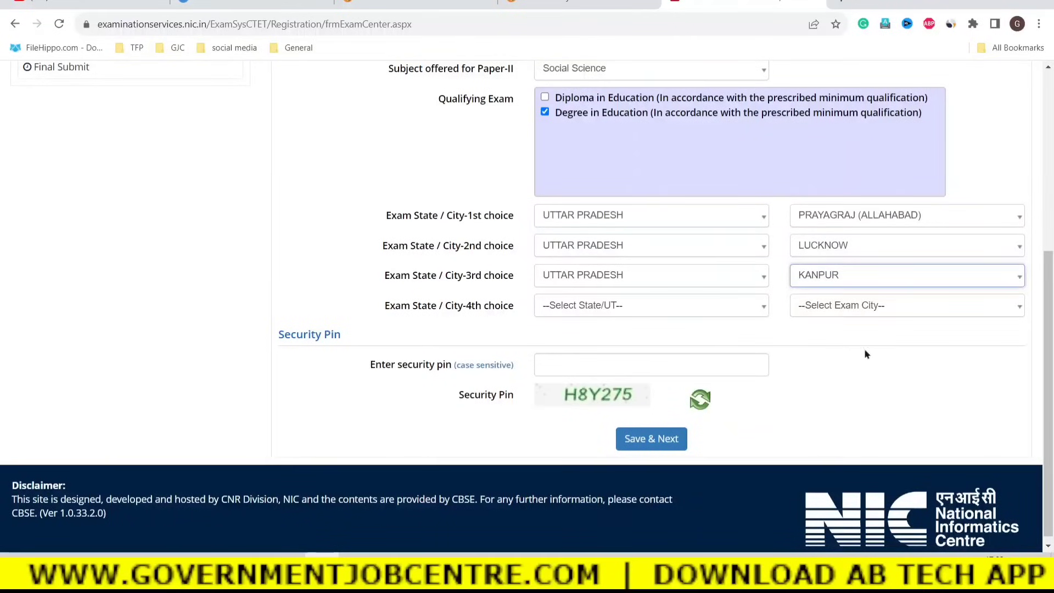
# - Set the 4th exam choice to Uttar Pradesh, city Agra
pyautogui.click(590, 306)
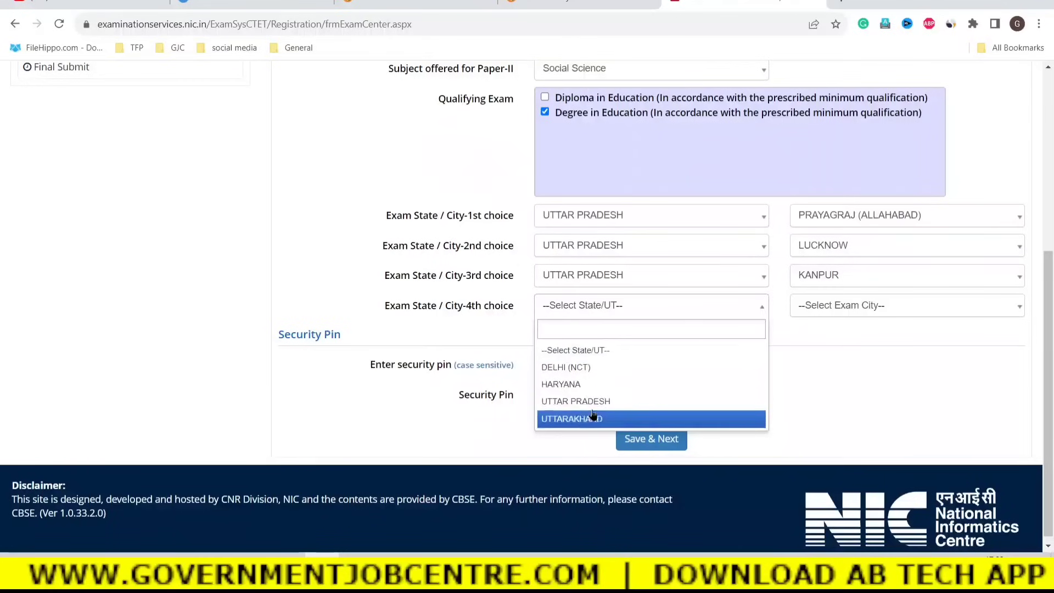
pyautogui.click(560, 401)
pyautogui.click(828, 311)
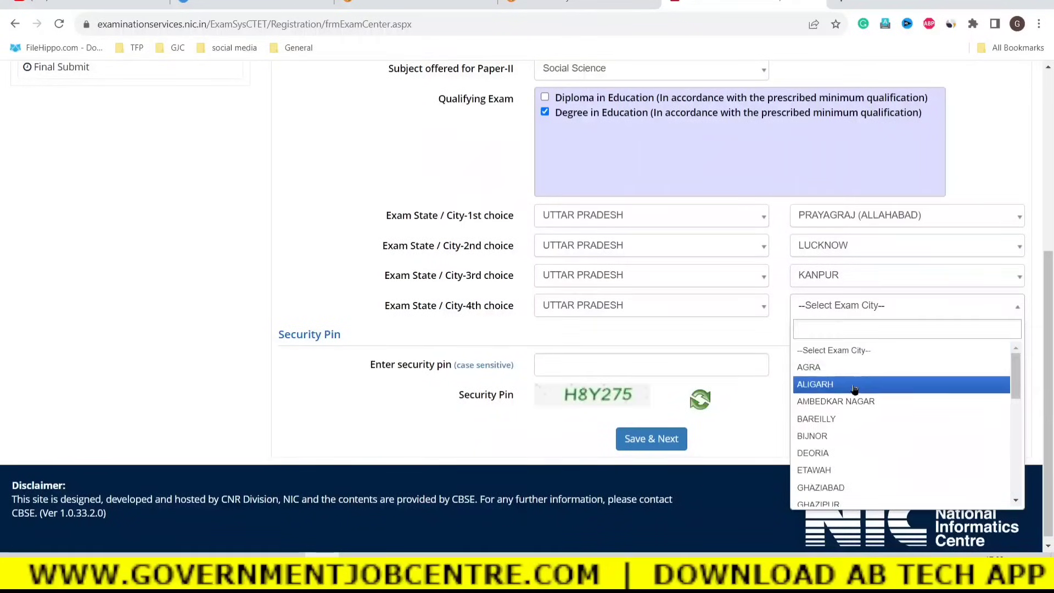
pyautogui.scroll(-5, 846, 396)
pyautogui.scroll(-1, 834, 502)
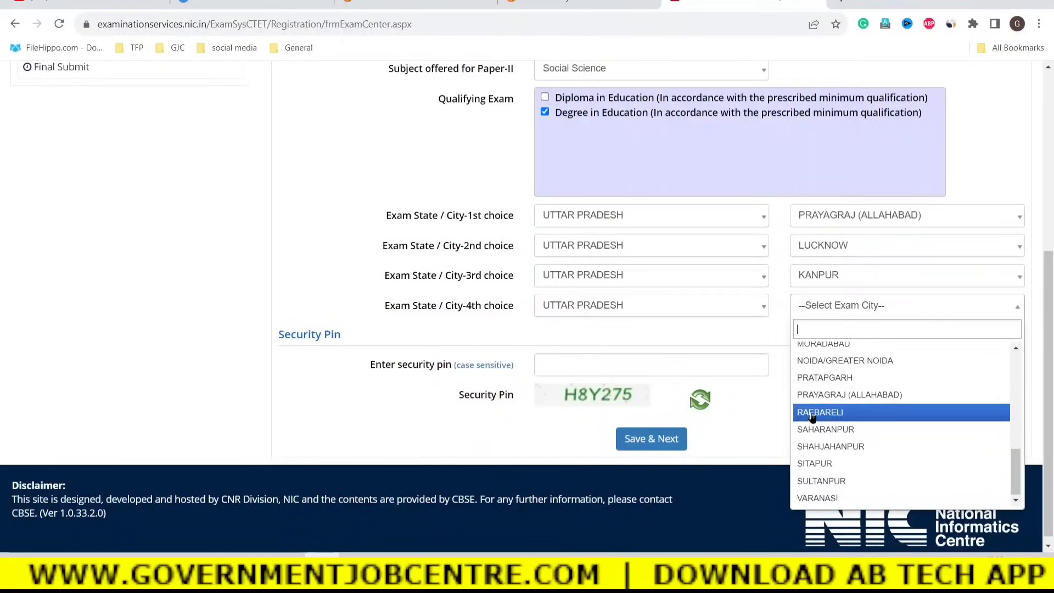
pyautogui.scroll(2, 818, 417)
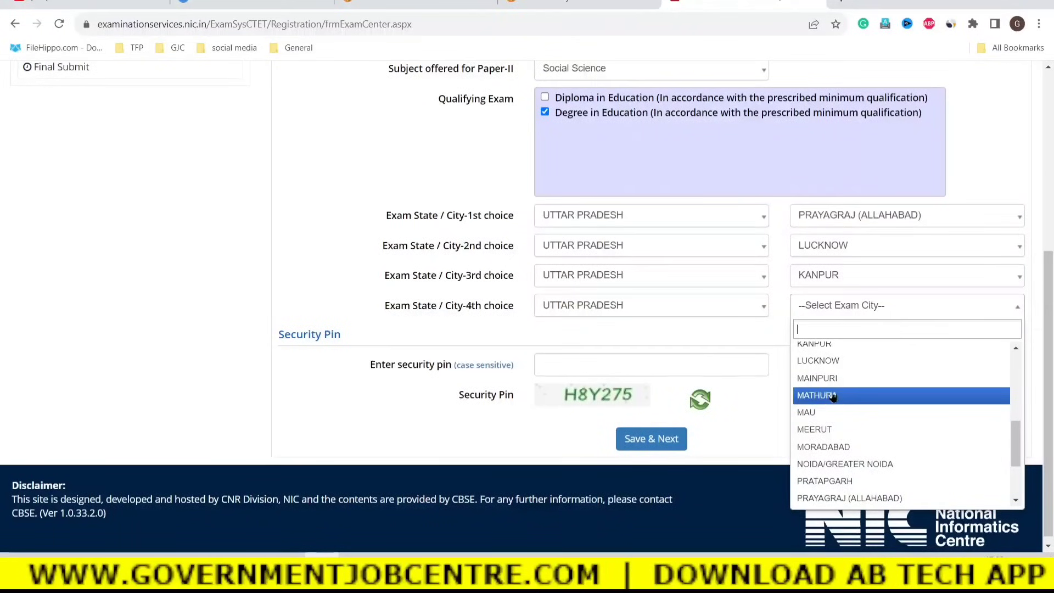
pyautogui.scroll(4, 839, 407)
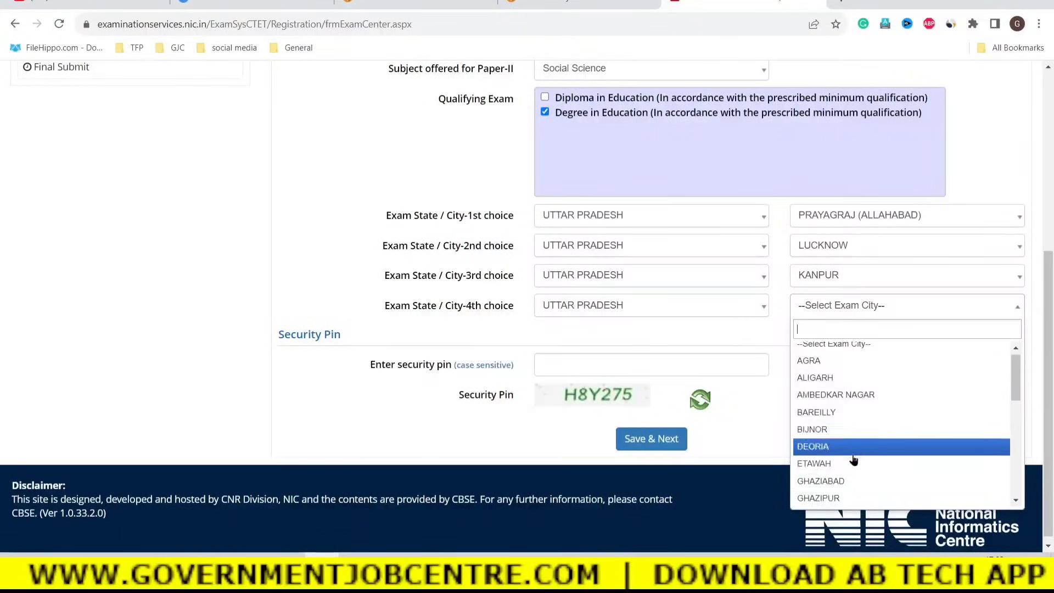
pyautogui.scroll(-5, 855, 460)
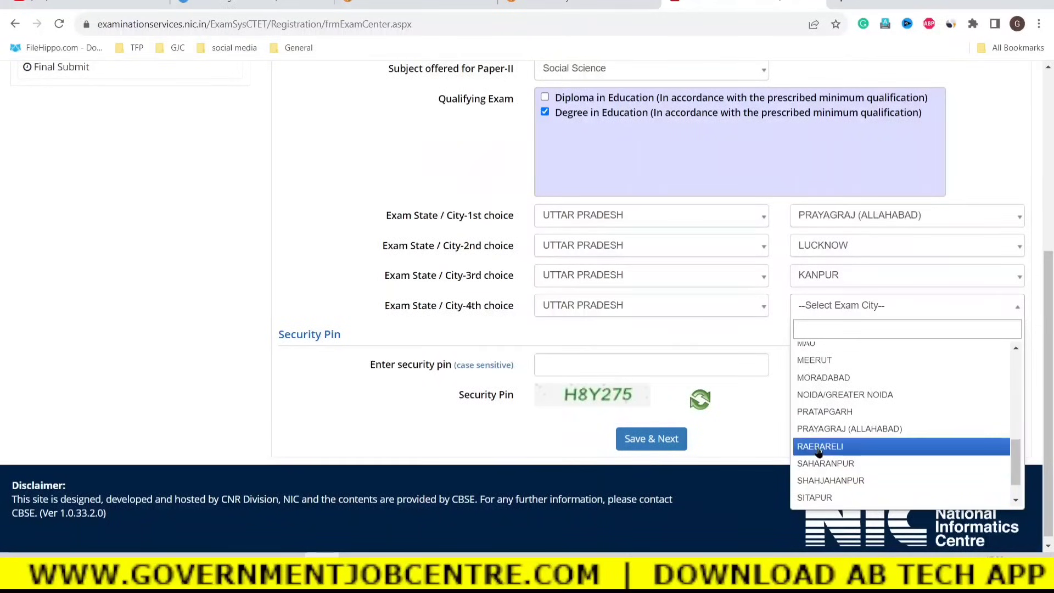
pyautogui.scroll(2, 819, 429)
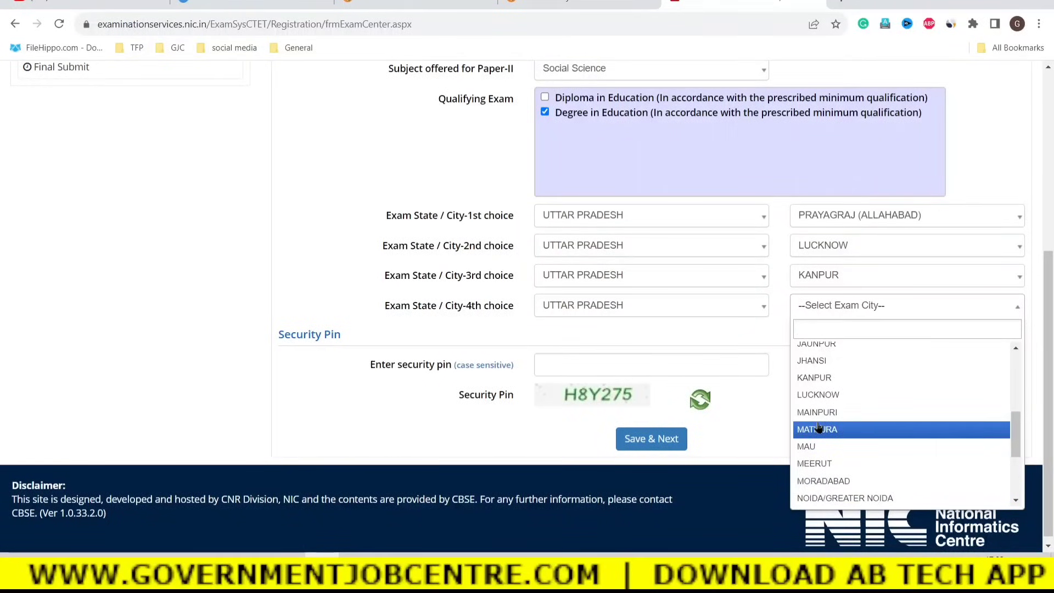
pyautogui.scroll(4, 818, 427)
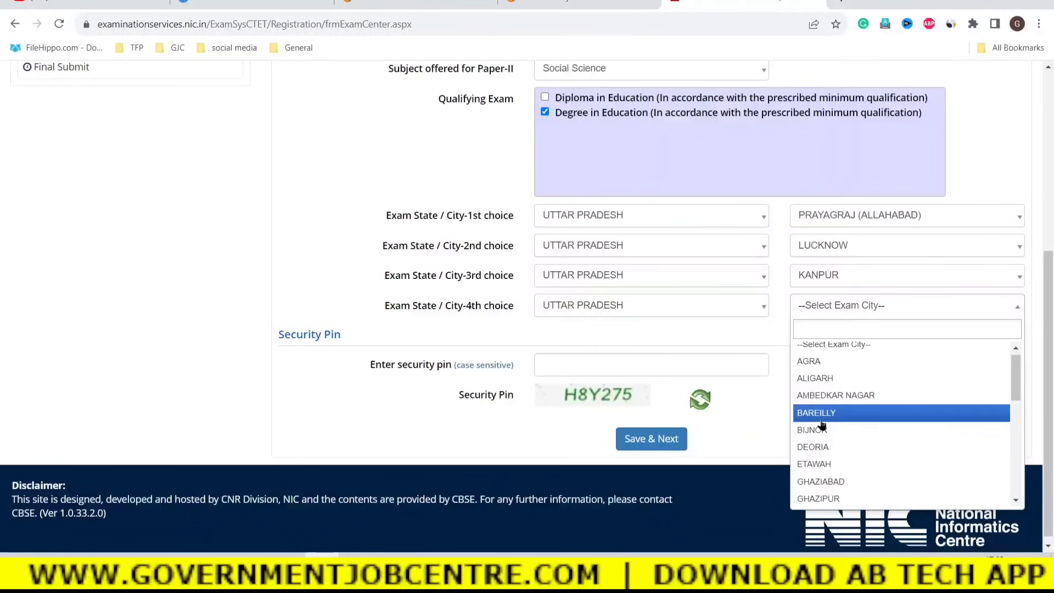
pyautogui.click(804, 363)
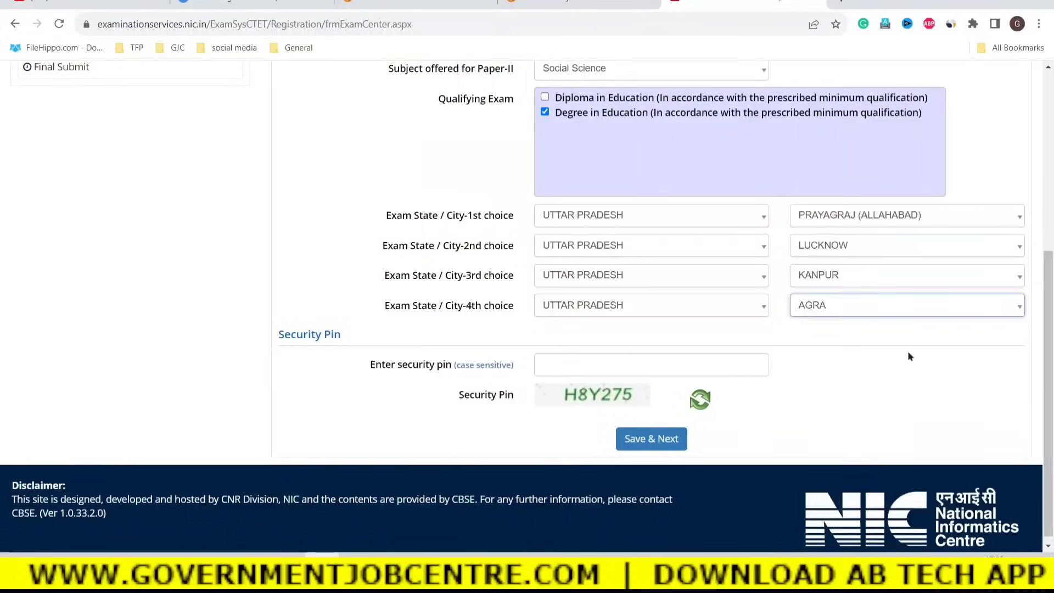
# - Enter the security pin shown in the image into the security pin field
pyautogui.click(585, 367)
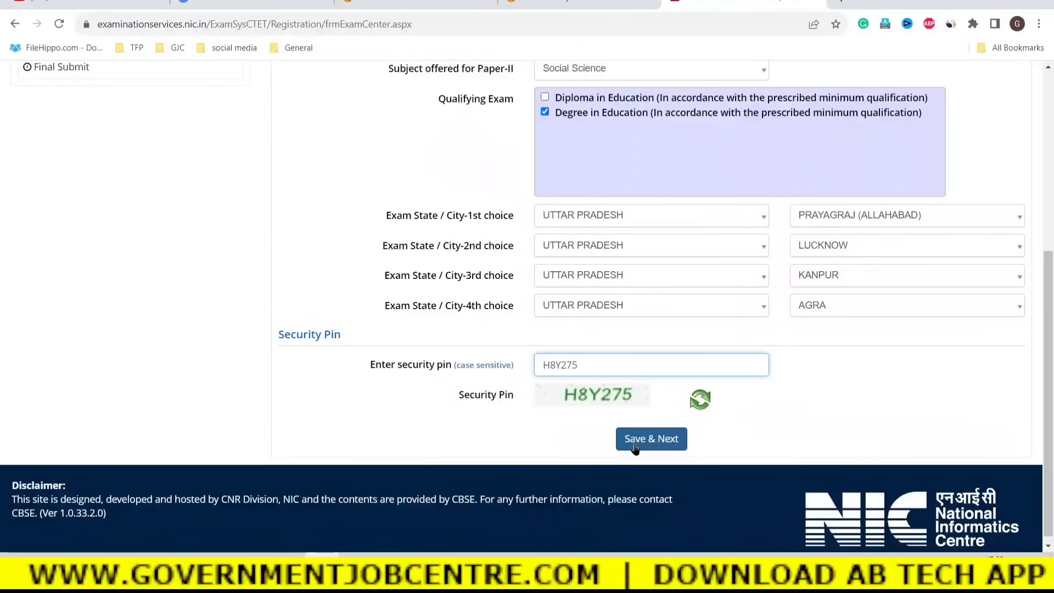
# - Change the subject offered for Paper-II to Mathematics & Science
pyautogui.scroll(2, 631, 359)
pyautogui.click(557, 186)
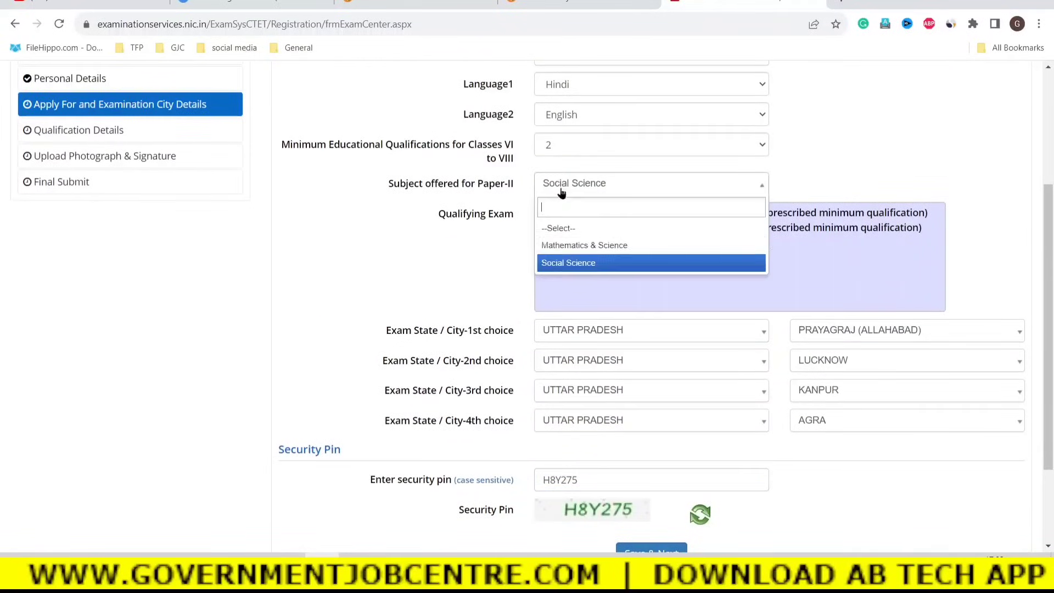
pyautogui.click(563, 245)
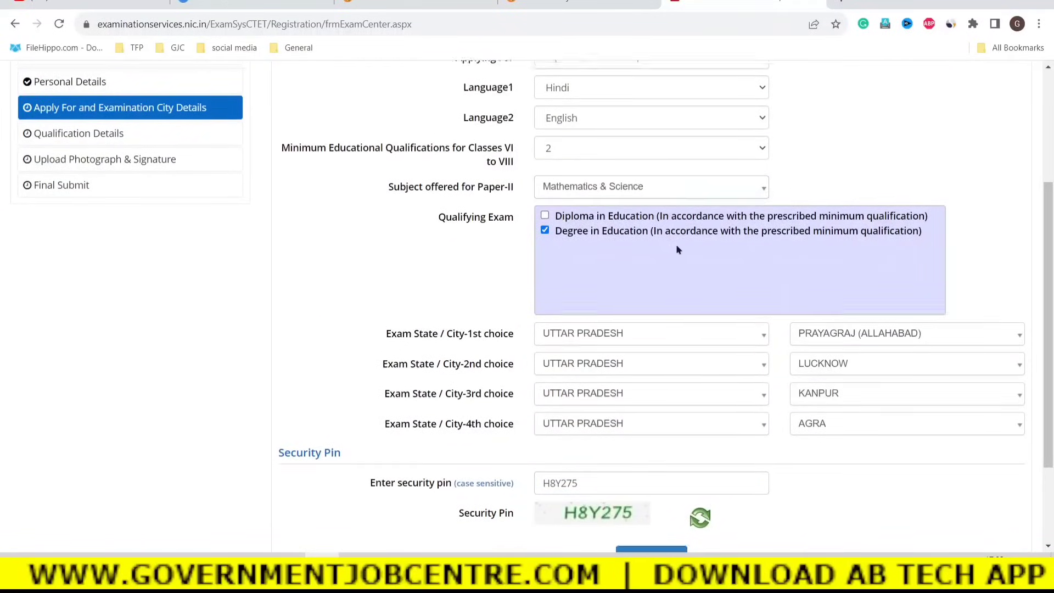
# - Save the apply-for and examination city section and confirm submitting it
pyautogui.scroll(2, 676, 244)
pyautogui.scroll(-5, 794, 282)
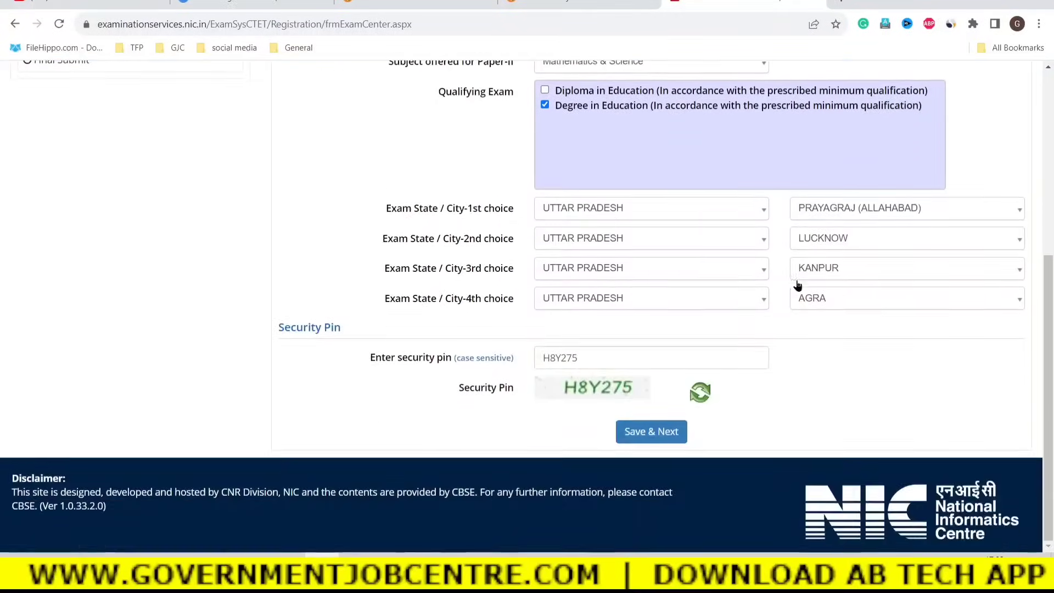
pyautogui.scroll(4, 789, 279)
pyautogui.scroll(-3, 768, 270)
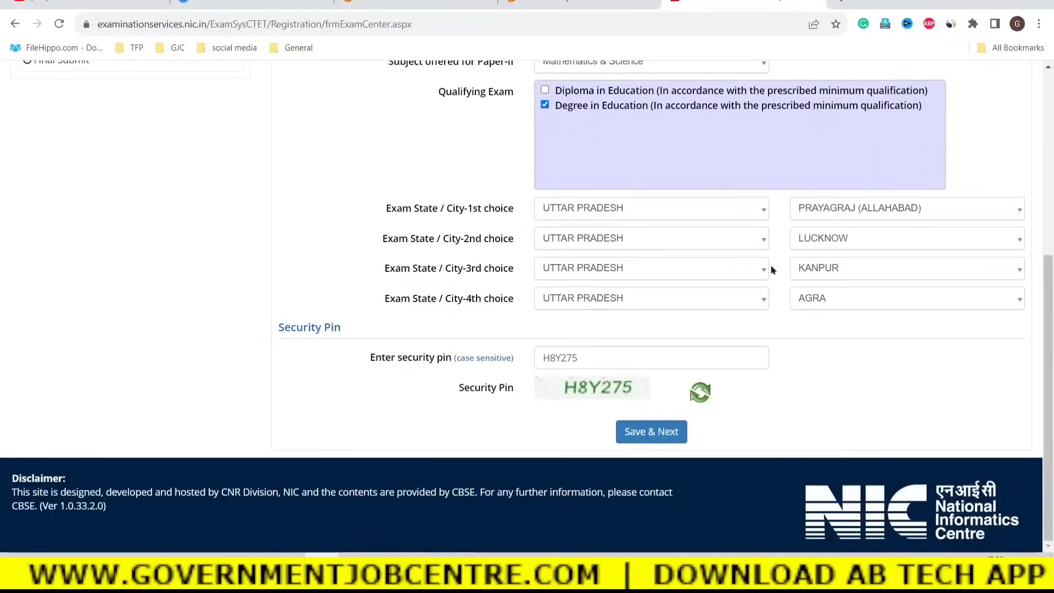
pyautogui.click(651, 431)
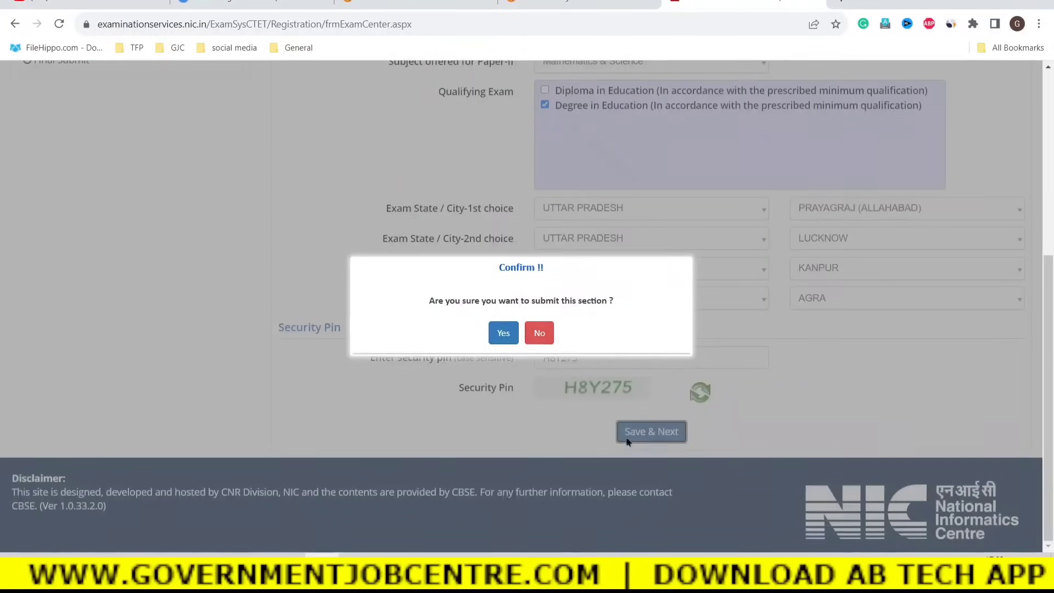
pyautogui.click(502, 332)
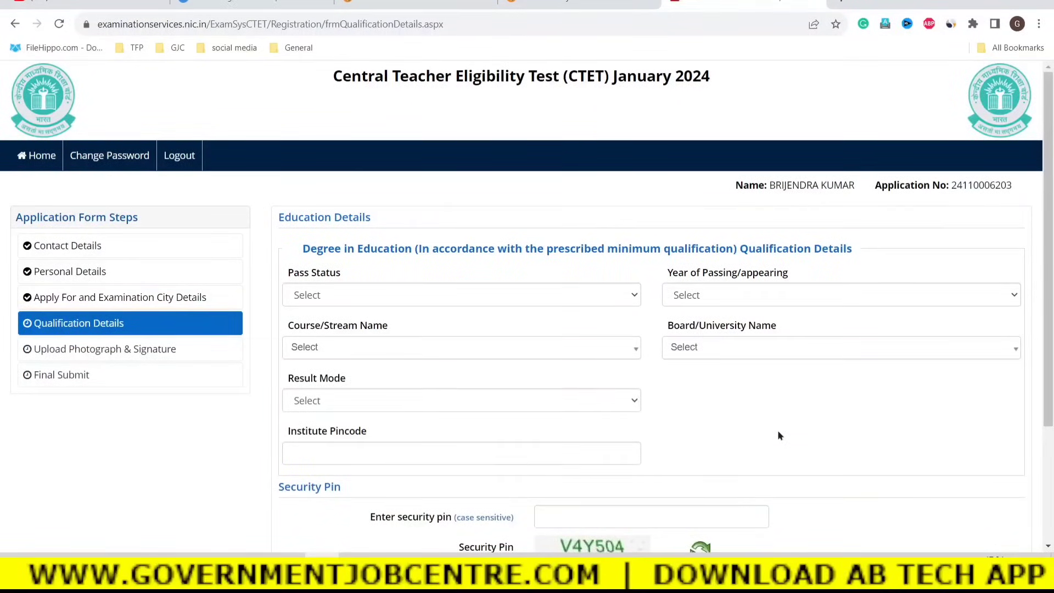
# - Examine the Degree in Education qualification details heading on the education details page
pyautogui.scroll(-1, 780, 427)
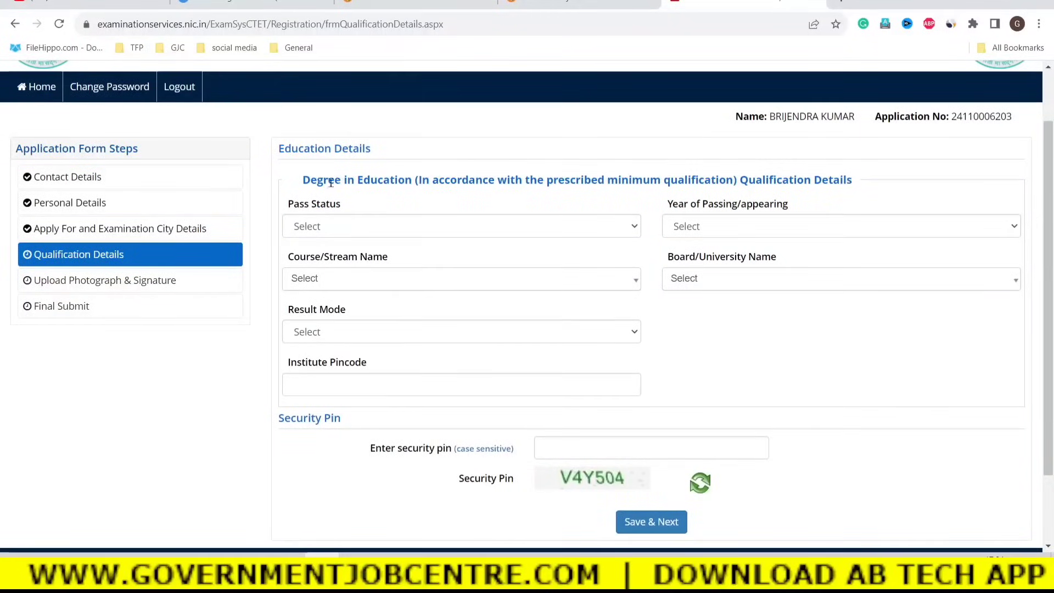
pyautogui.moveTo(306, 182); pyautogui.dragTo(413, 181)
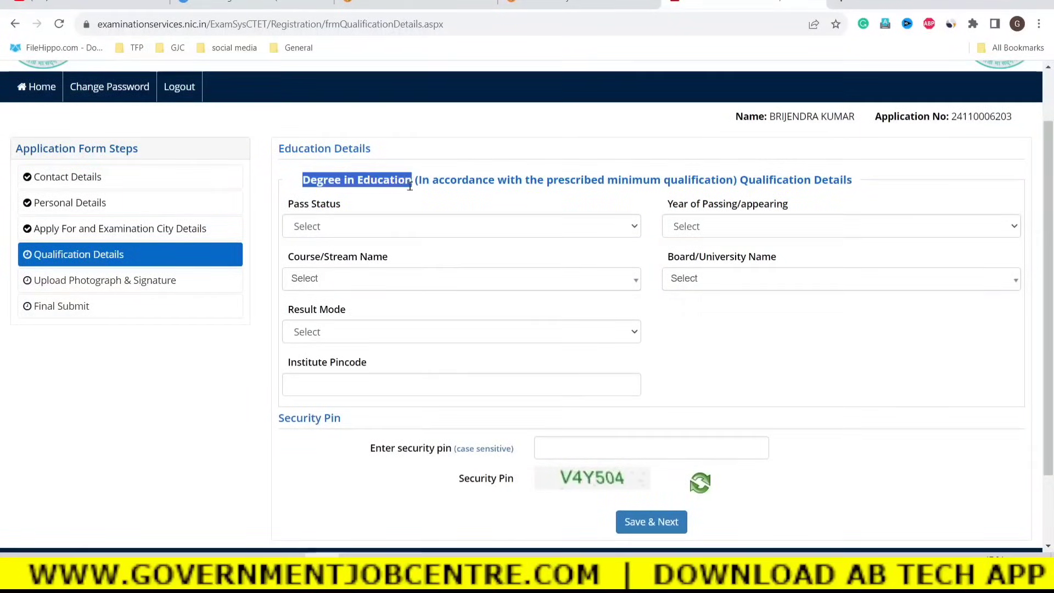
pyautogui.moveTo(502, 181); pyautogui.dragTo(861, 179)
pyautogui.click(780, 324)
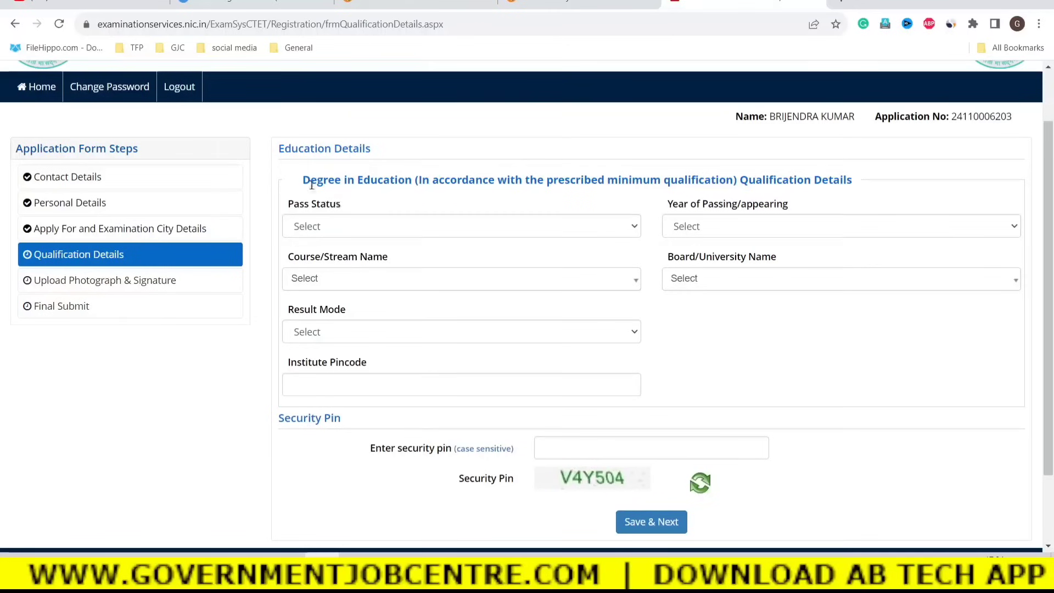
pyautogui.moveTo(303, 182); pyautogui.dragTo(413, 181)
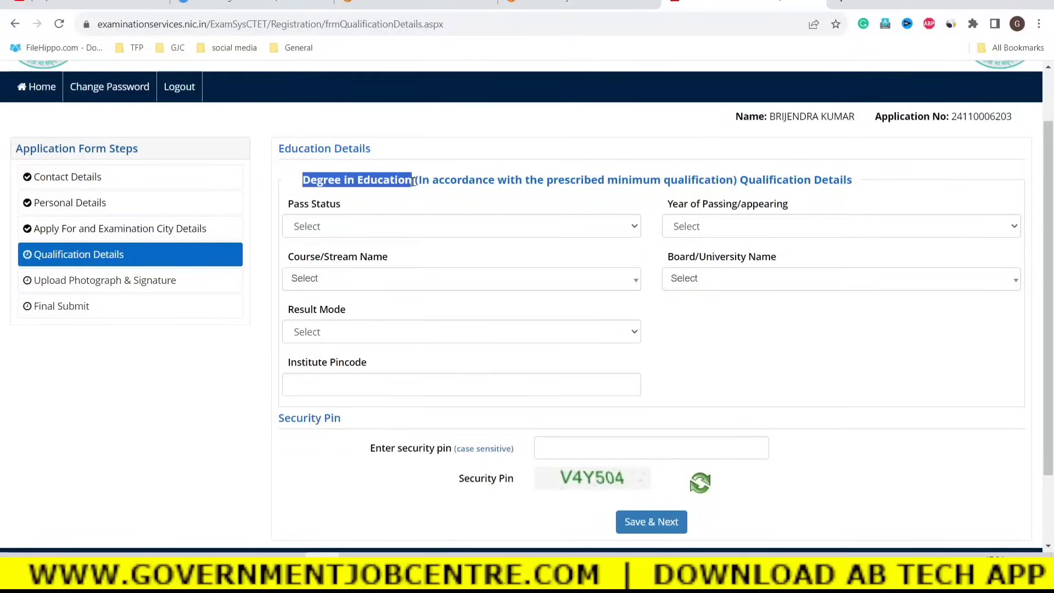
pyautogui.click(712, 331)
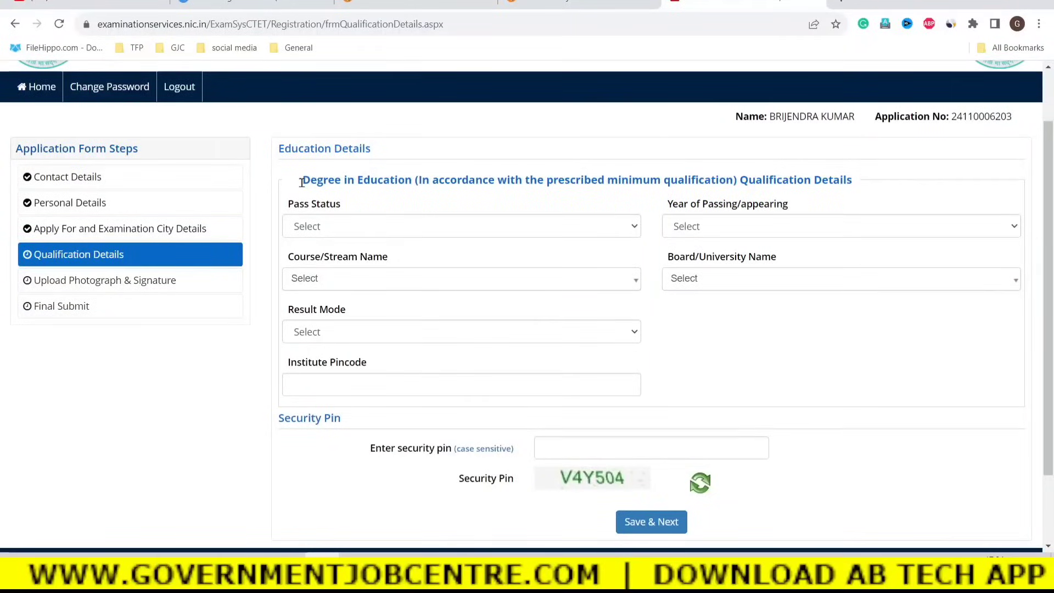
pyautogui.moveTo(302, 182); pyautogui.dragTo(410, 188)
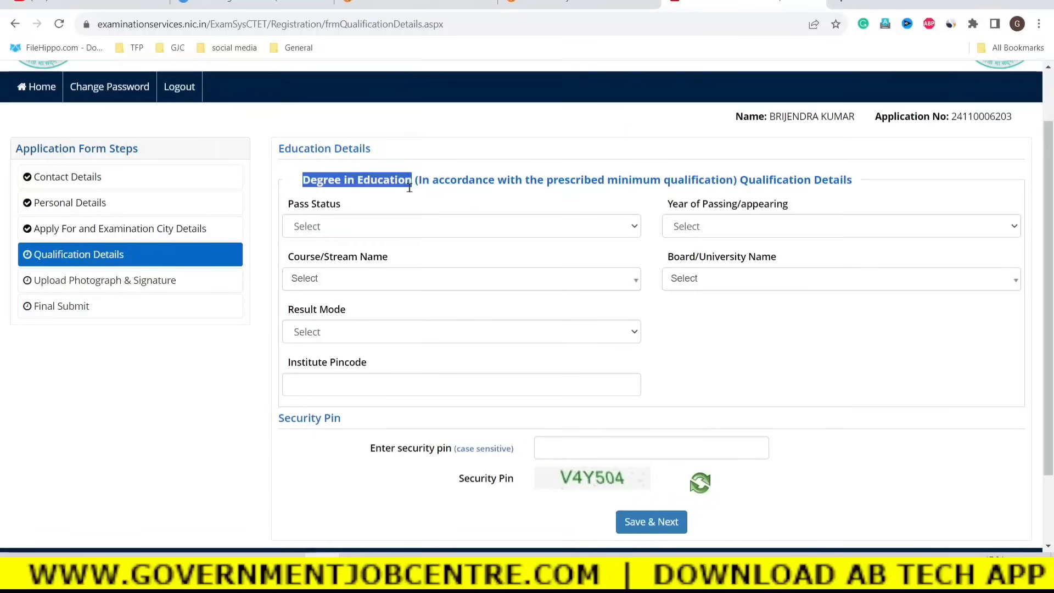
# - Set the pass status to Passed and the year of passing to 2013
pyautogui.click(333, 229)
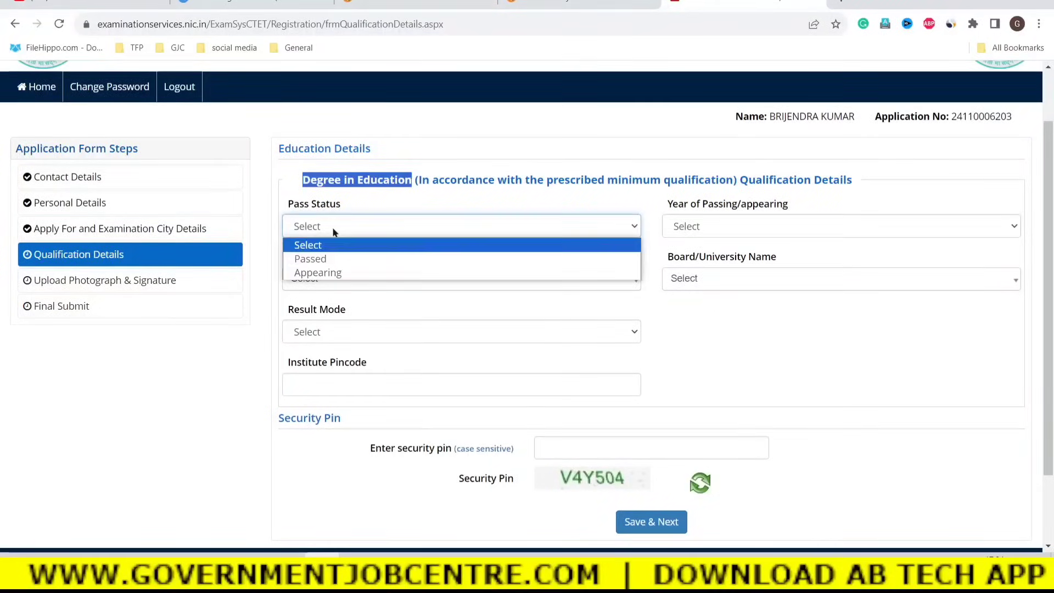
pyautogui.click(312, 260)
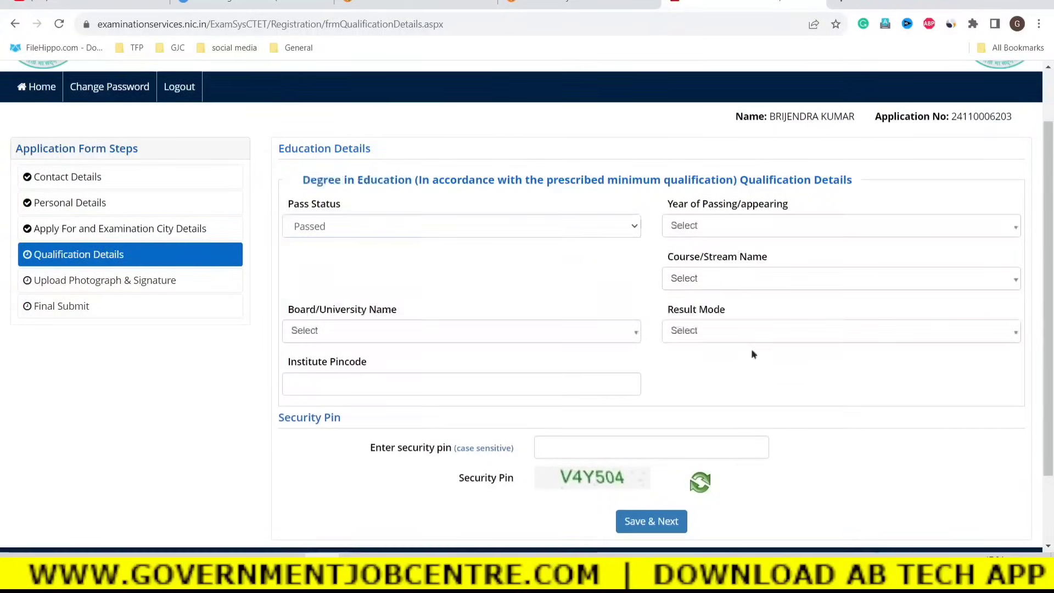
pyautogui.click(707, 234)
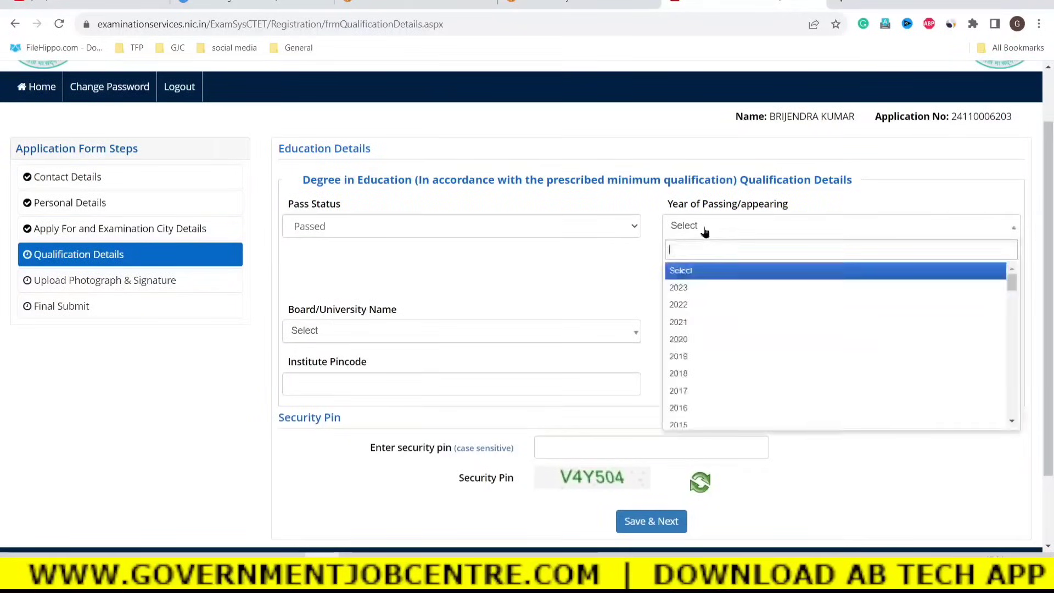
pyautogui.scroll(-13, 719, 338)
pyautogui.scroll(12, 698, 343)
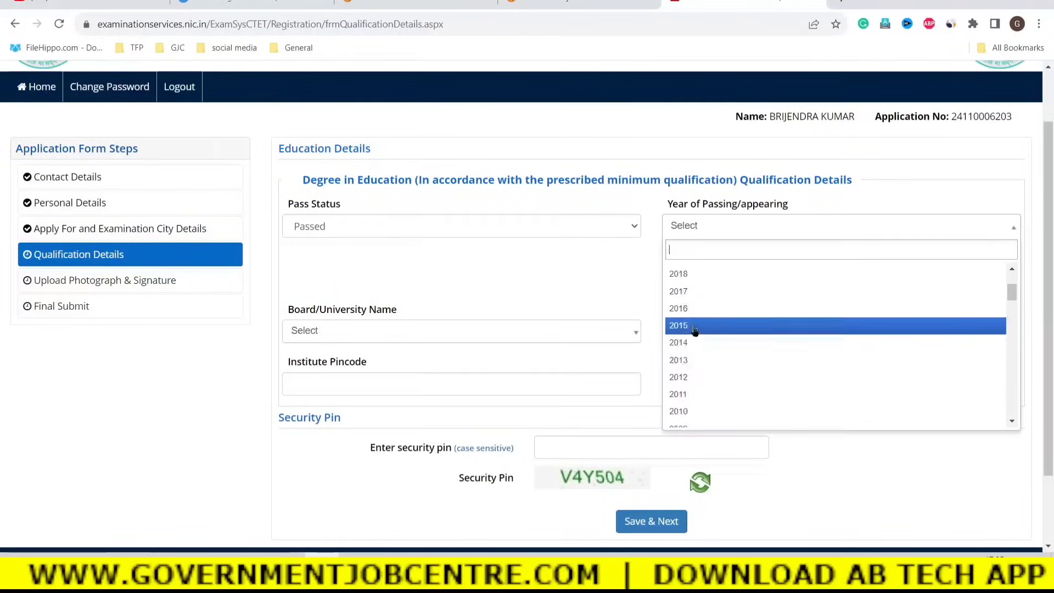
pyautogui.click(681, 360)
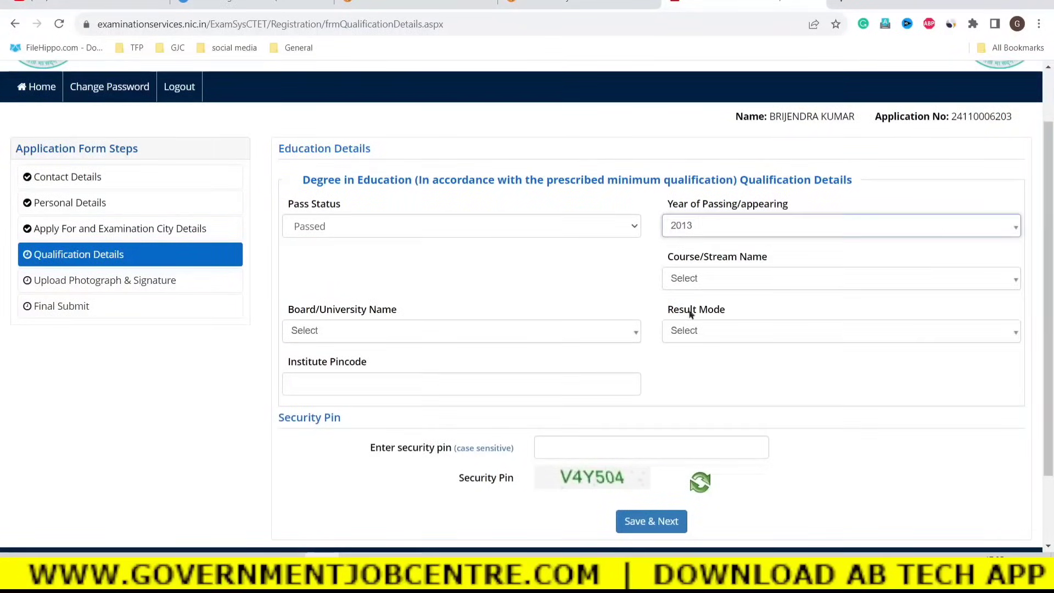
# - Set the course/stream name to Education/Elementry Education etc
pyautogui.click(690, 281)
pyautogui.click(710, 345)
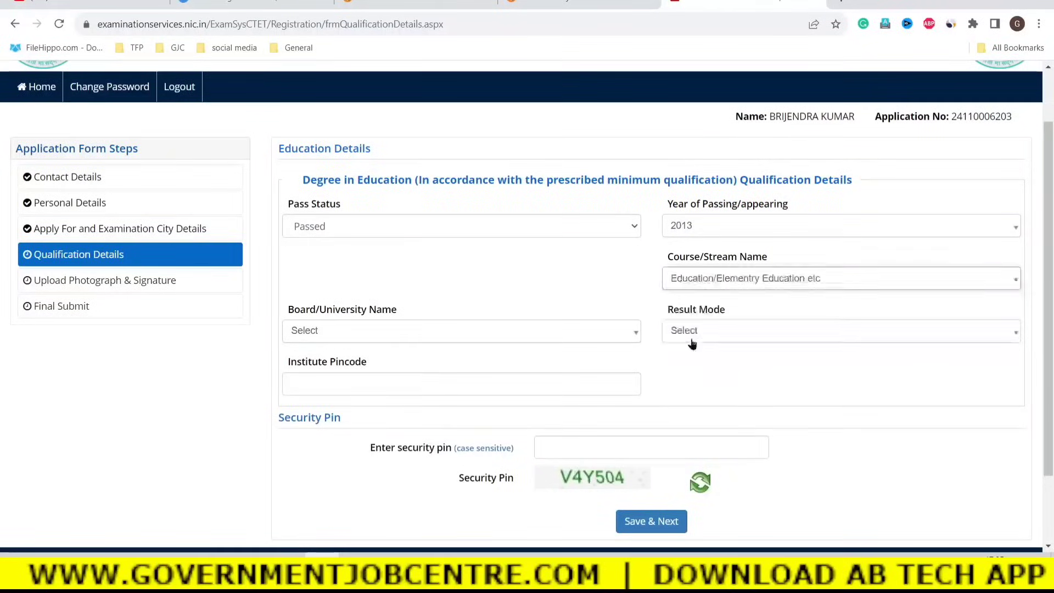
pyautogui.click(331, 330)
pyautogui.click(764, 379)
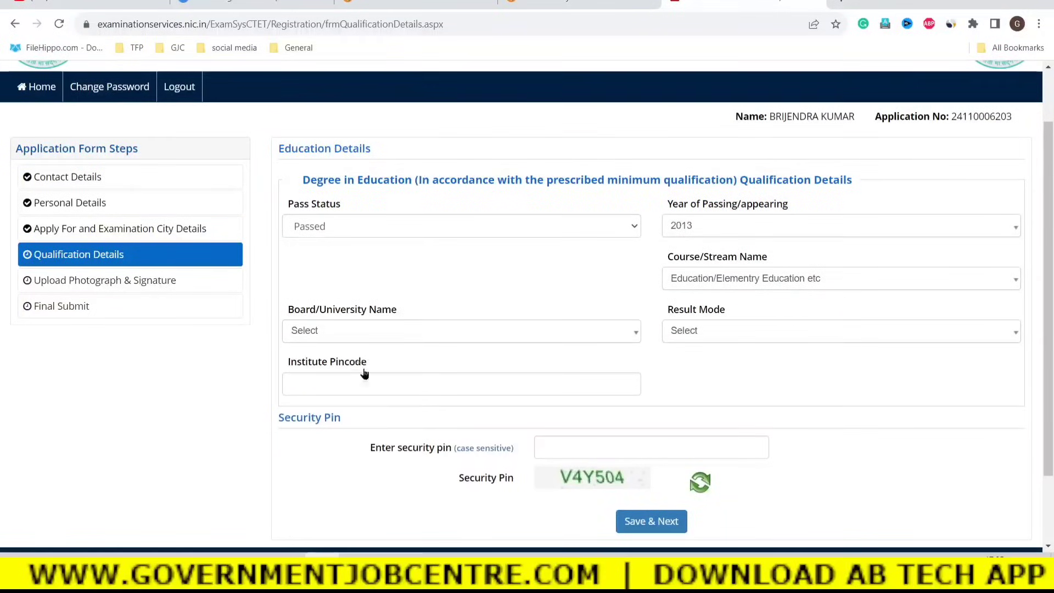
# - Search the board/university list for colleges matching CH
pyautogui.click(357, 338)
pyautogui.scroll(-2, 389, 411)
pyautogui.scroll(4, 389, 410)
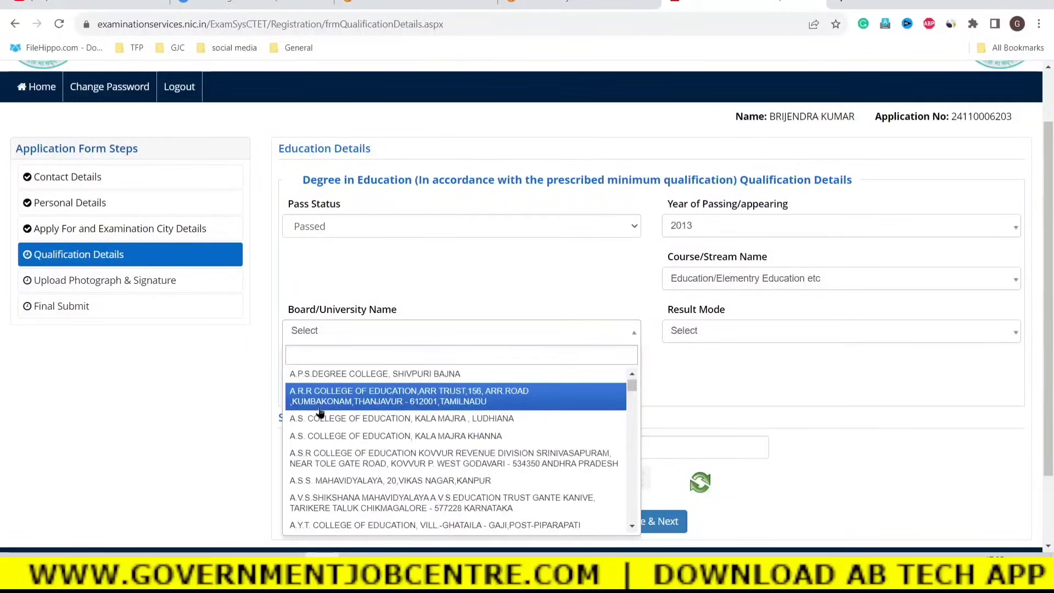
pyautogui.write('CHH')
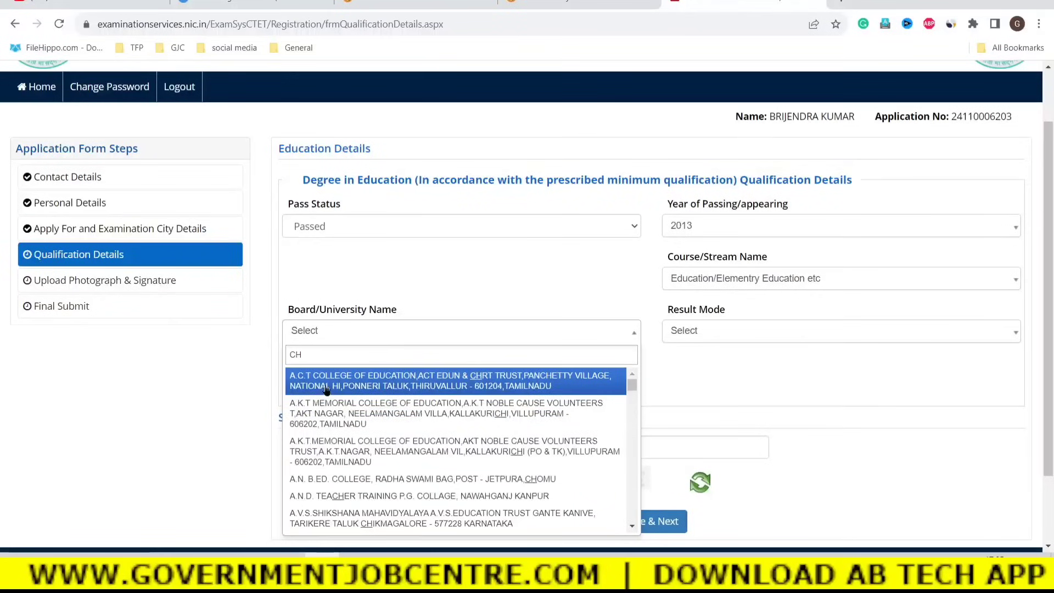
pyautogui.scroll(-10, 384, 461)
pyautogui.scroll(-10, 388, 462)
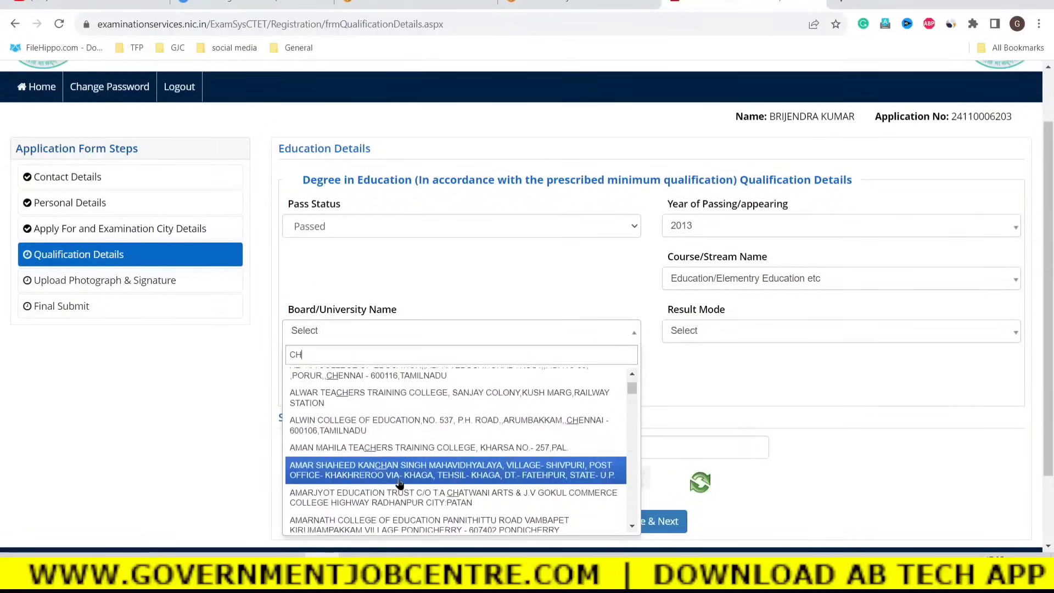
pyautogui.scroll(-10, 395, 483)
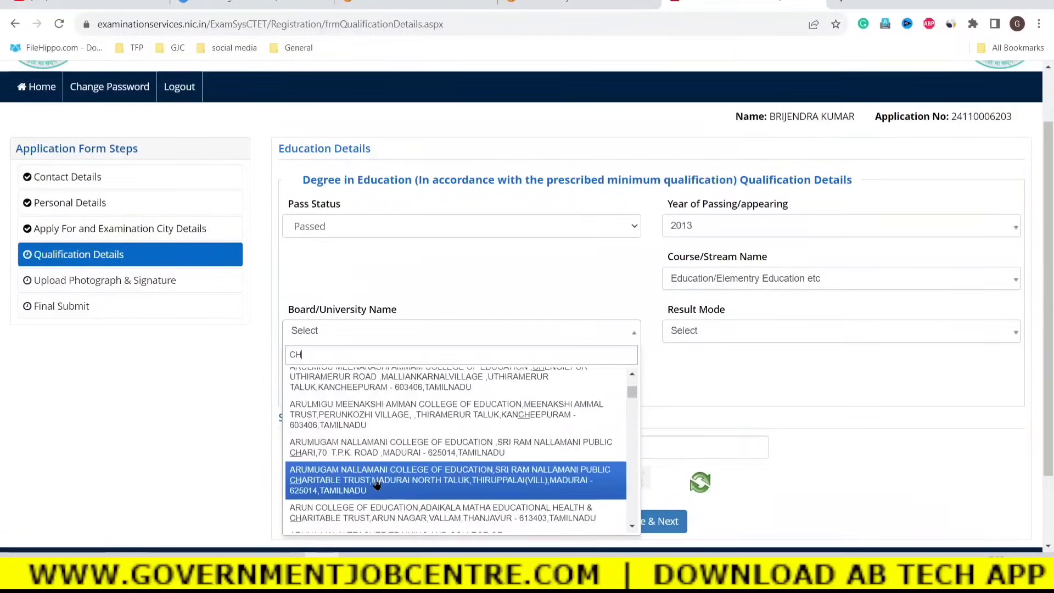
pyautogui.scroll(-3, 377, 483)
pyautogui.scroll(-10, 377, 484)
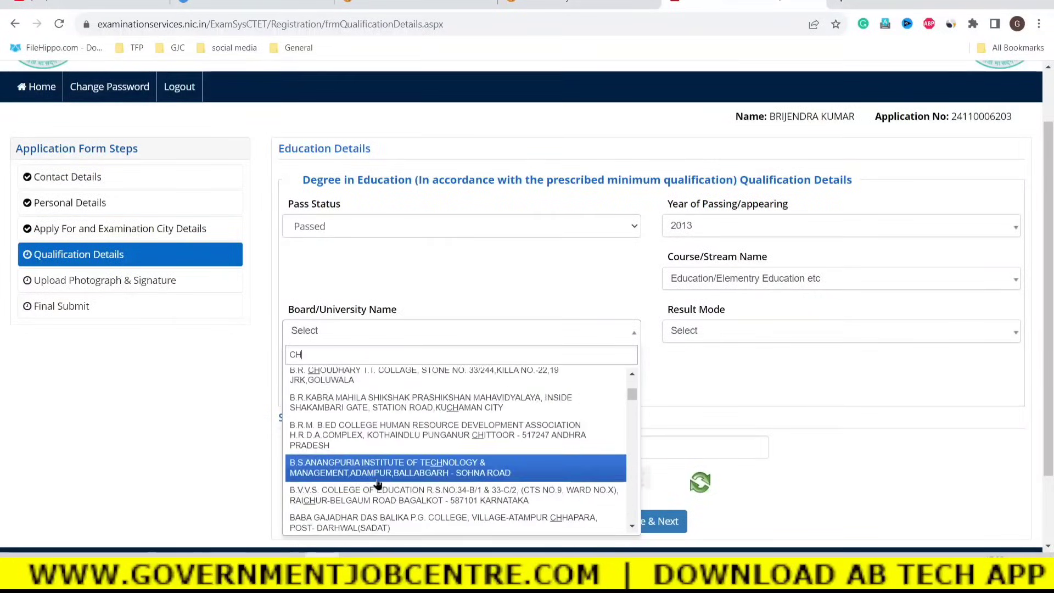
pyautogui.scroll(-3, 379, 485)
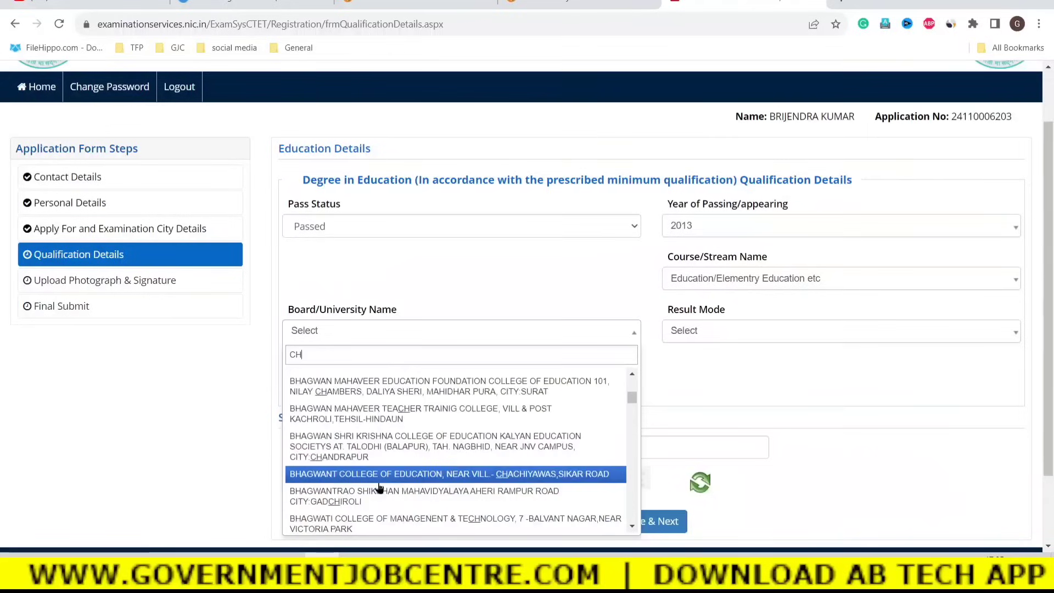
pyautogui.scroll(-10, 380, 487)
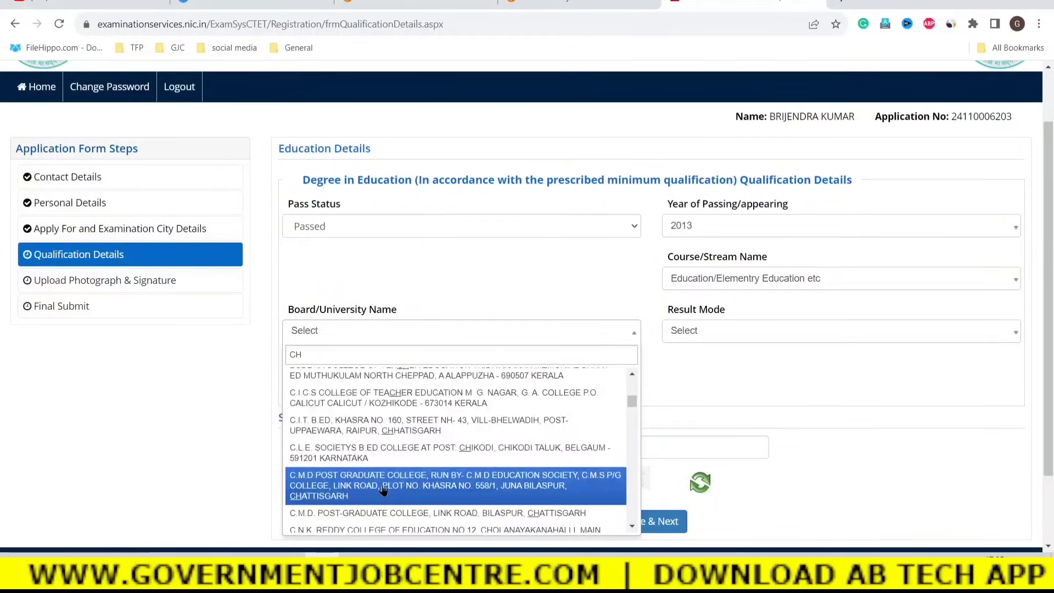
pyautogui.scroll(-8, 379, 489)
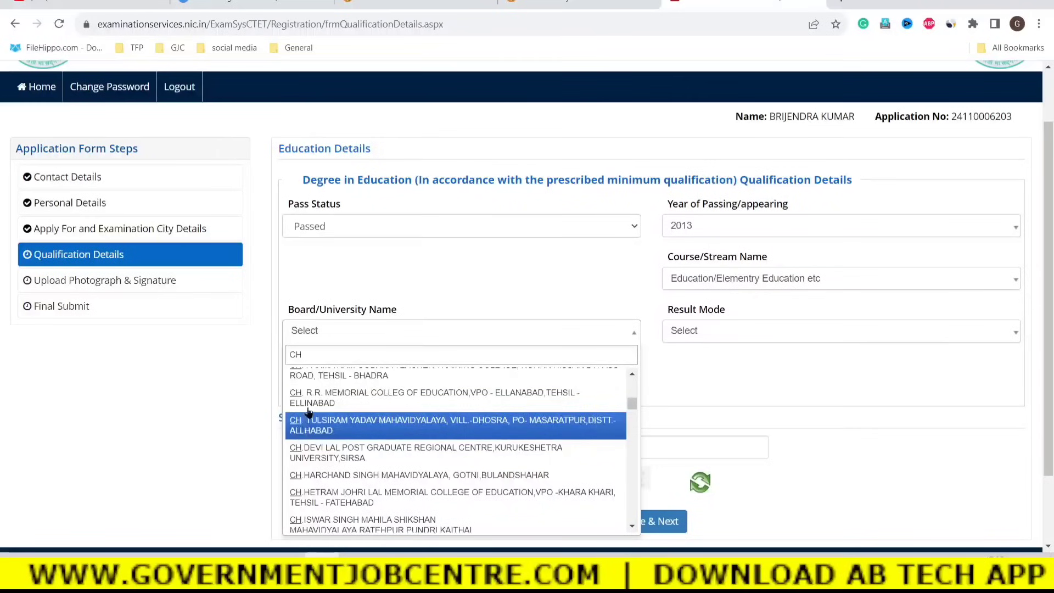
pyautogui.scroll(-3, 329, 431)
pyautogui.scroll(-5, 346, 467)
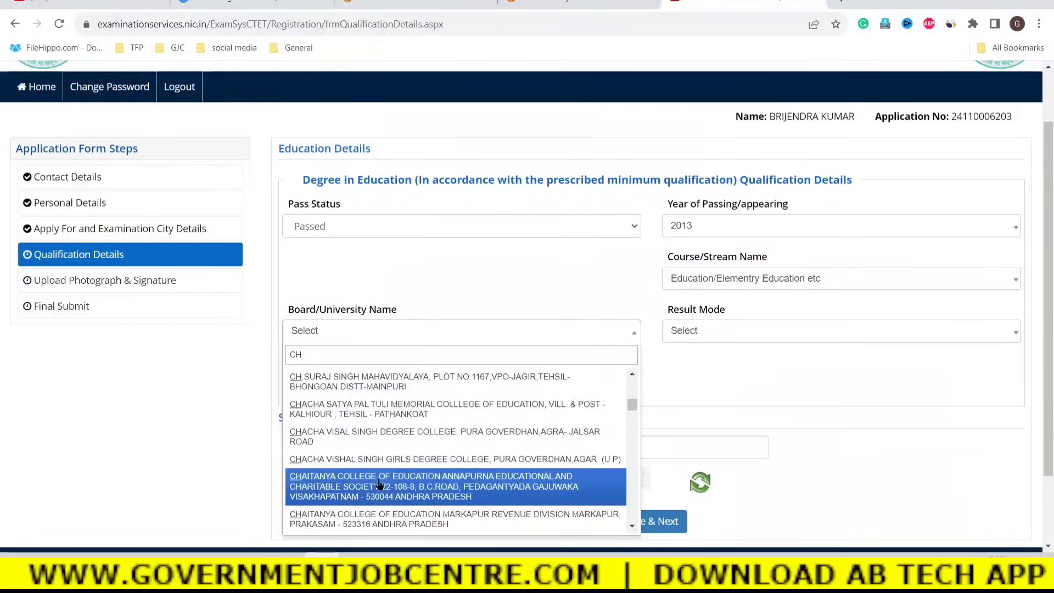
pyautogui.scroll(-3, 352, 493)
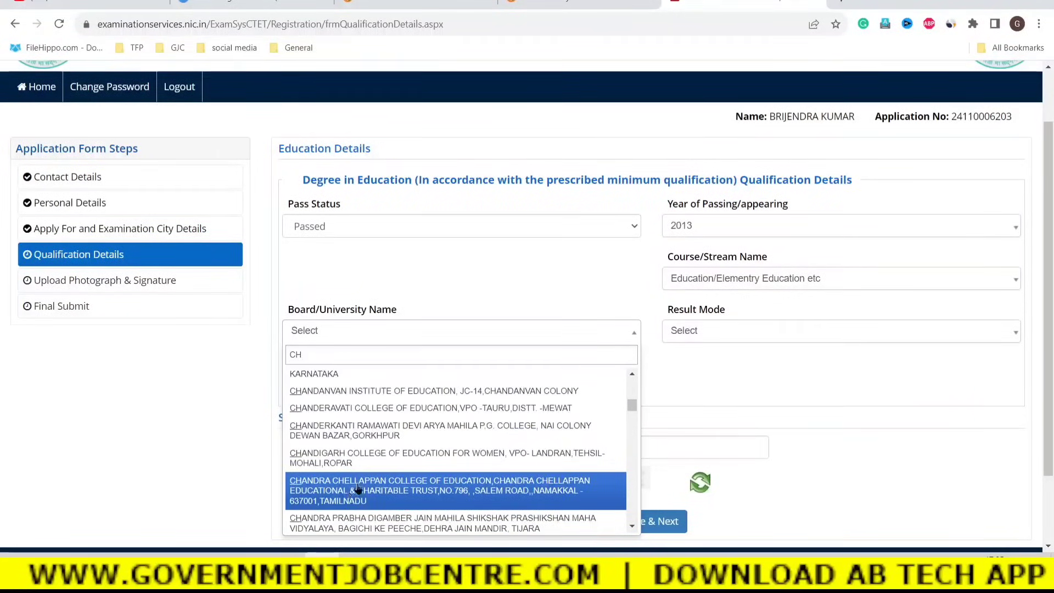
pyautogui.scroll(-3, 356, 490)
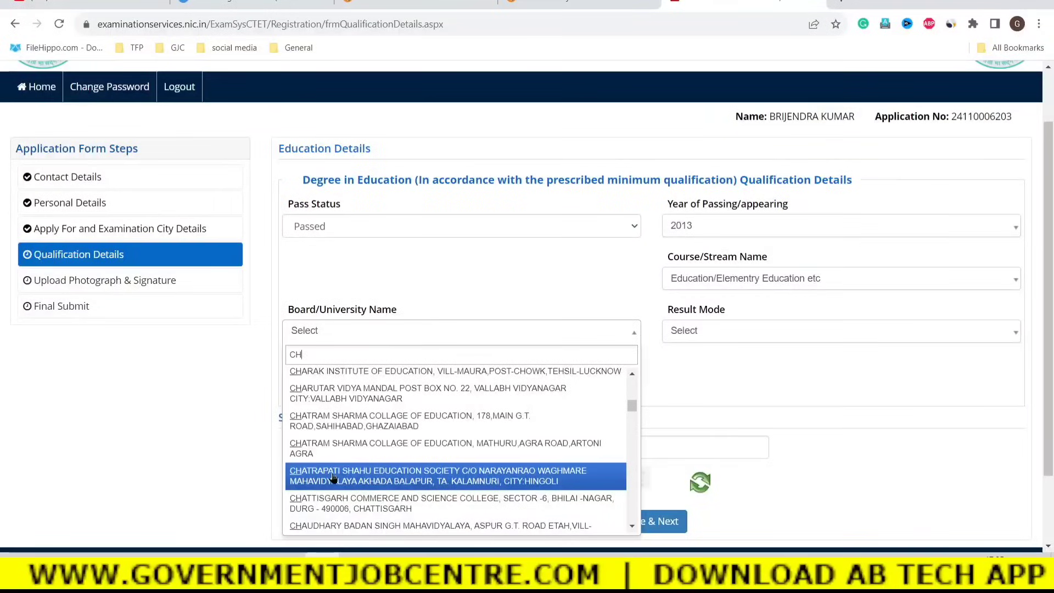
pyautogui.scroll(-2, 365, 494)
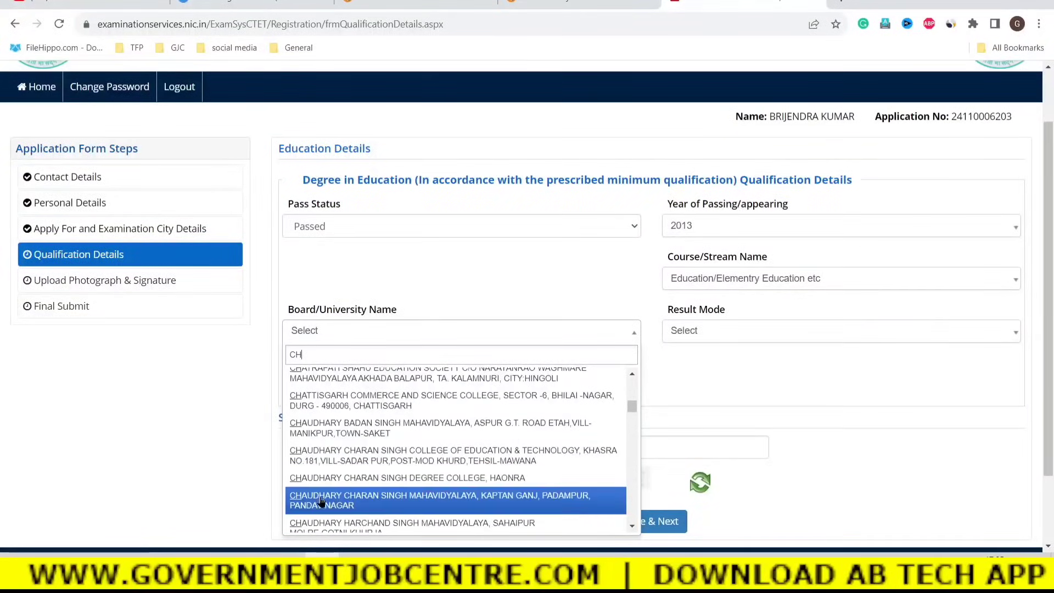
pyautogui.scroll(-4, 329, 501)
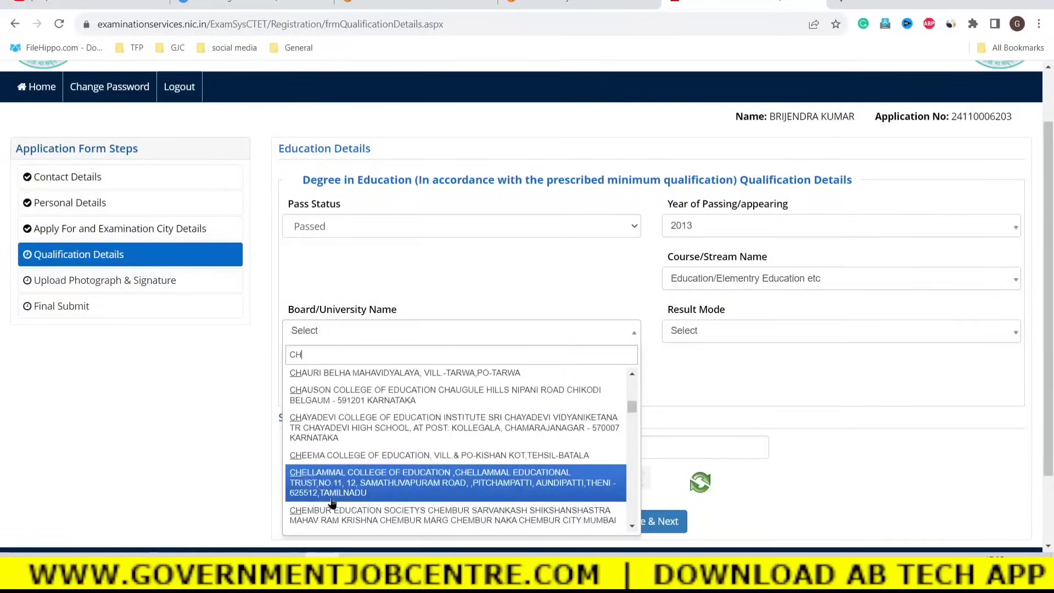
pyautogui.scroll(-3, 332, 504)
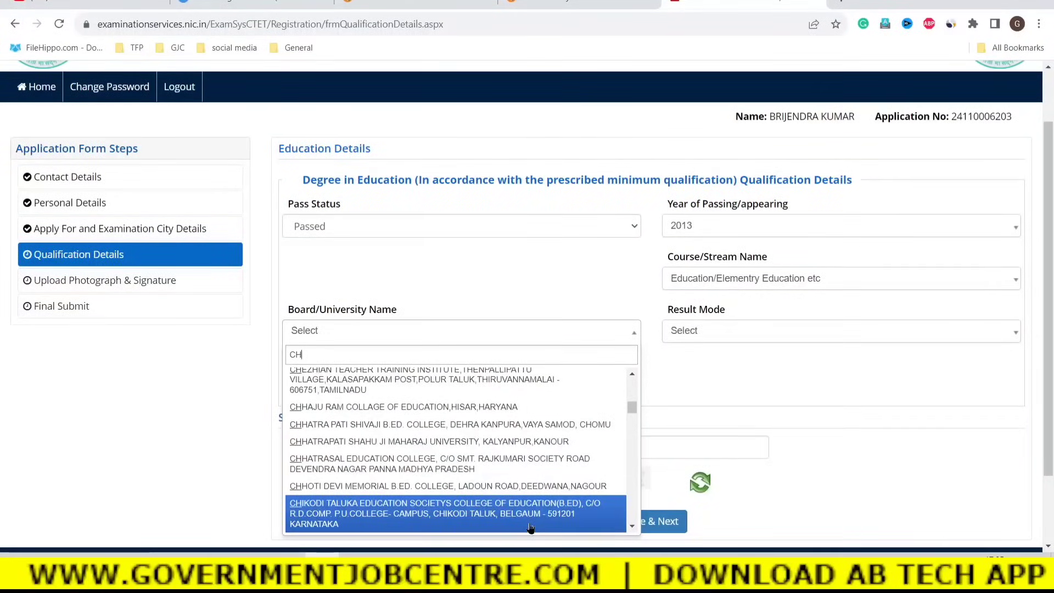
# - Select CHHATRAPATI SHAHU JI MAHARAJ UNIVERSITY, KALYANPUR,KANPUR as the board/university name
pyautogui.write('HATRAU')
pyautogui.press('BackSpace')
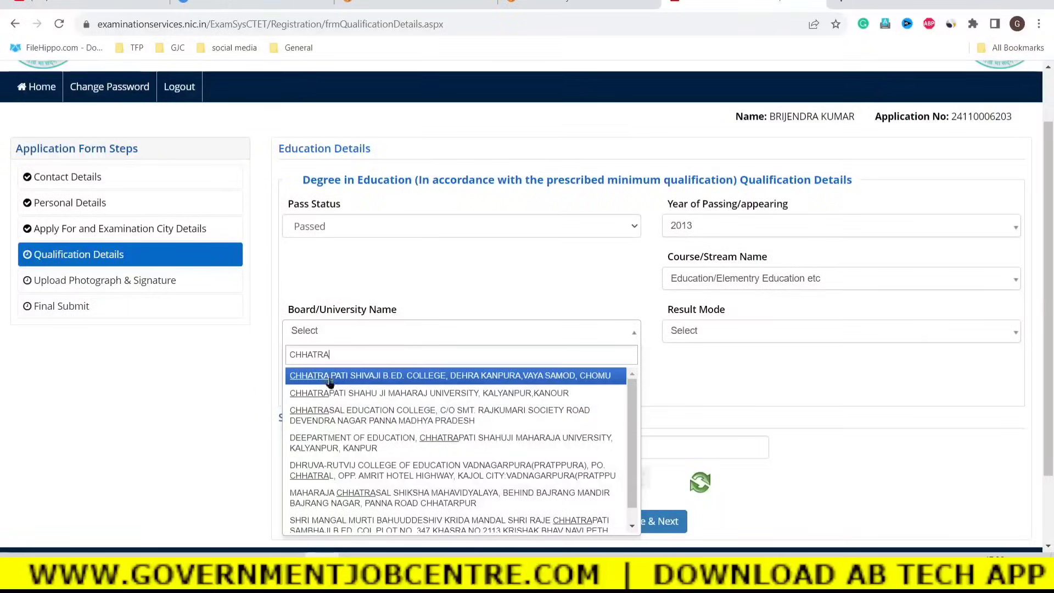
pyautogui.click(310, 392)
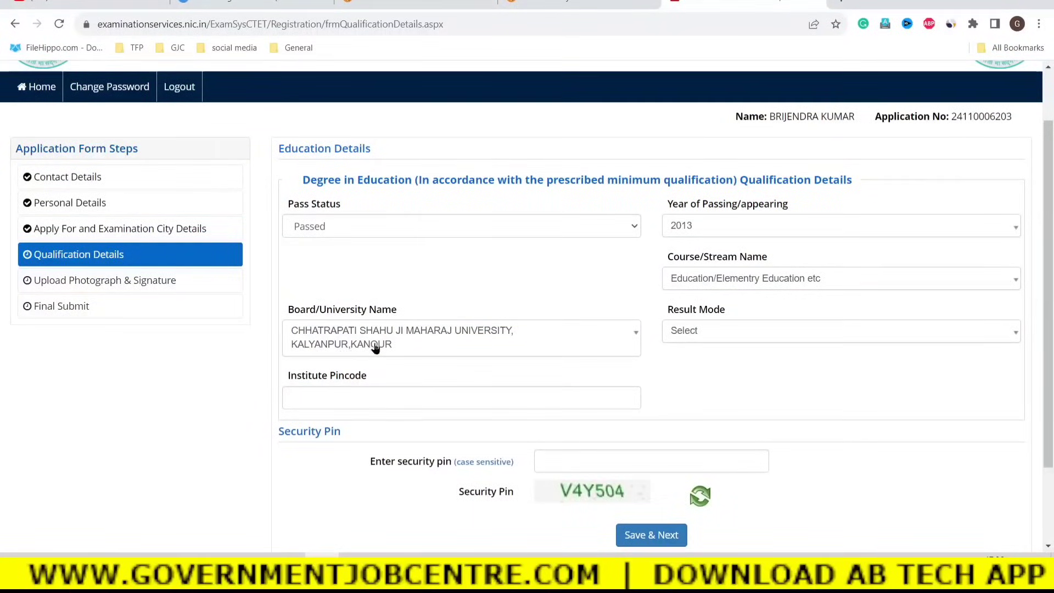
# - Choose Percentage as the result mode and set total marks to 800
pyautogui.click(702, 329)
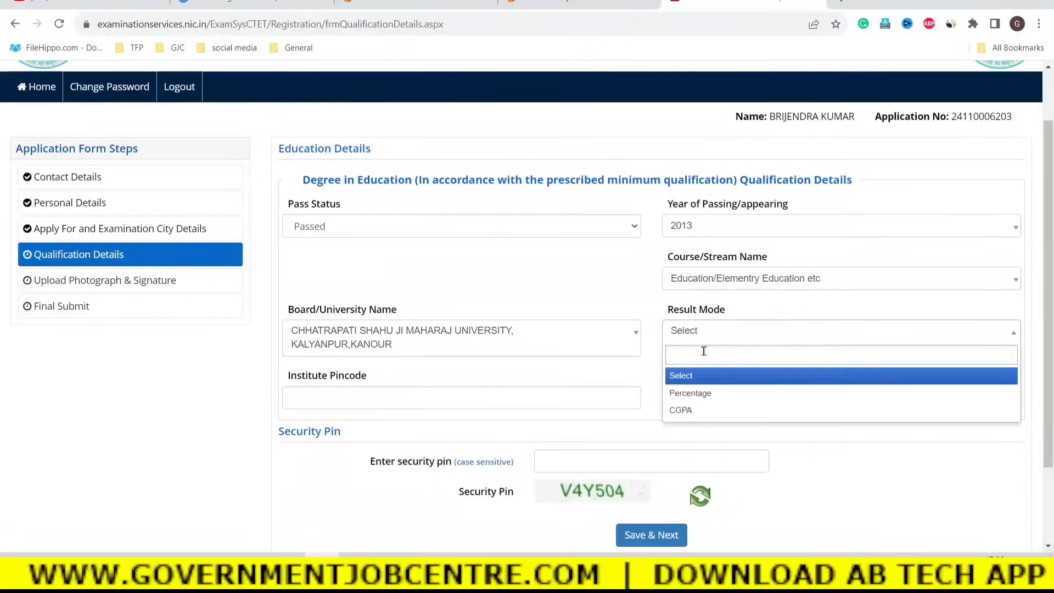
pyautogui.click(699, 396)
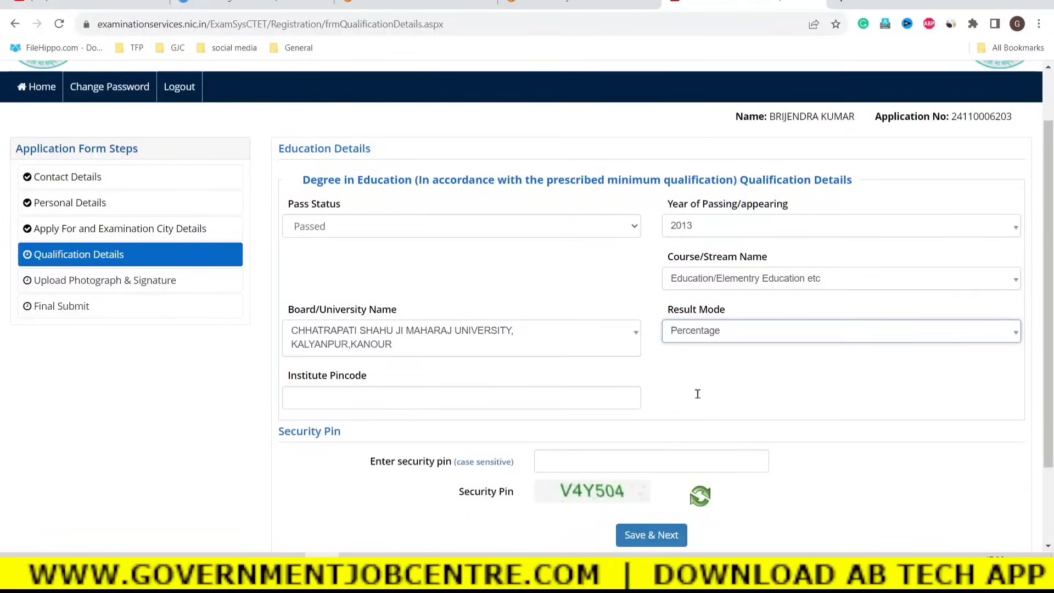
pyautogui.click(329, 390)
pyautogui.write('800')
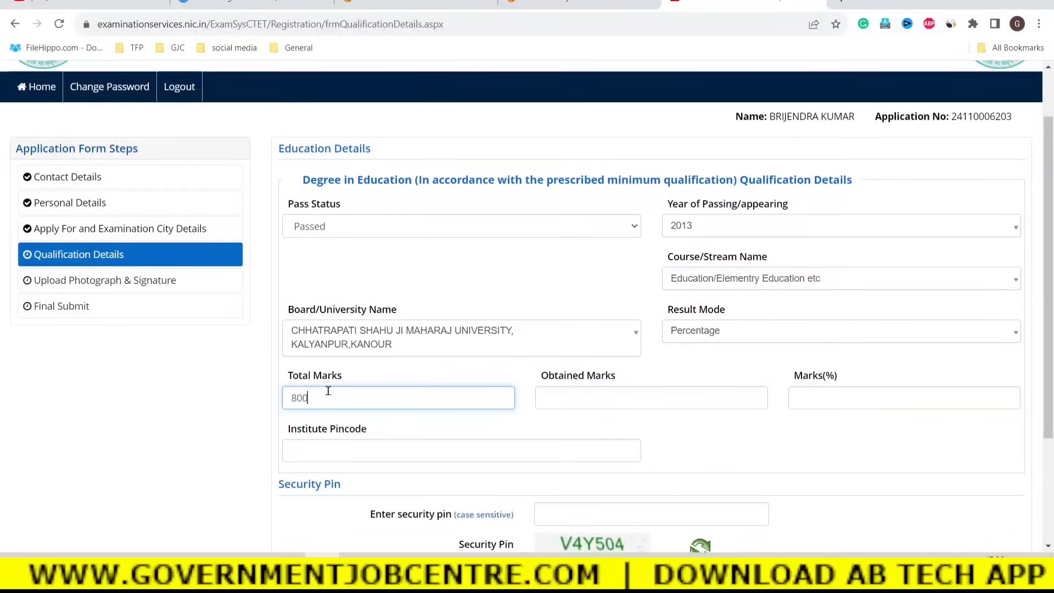
# - Enter 586 as the obtained marks so the marks percentage is calculated
pyautogui.click(565, 390)
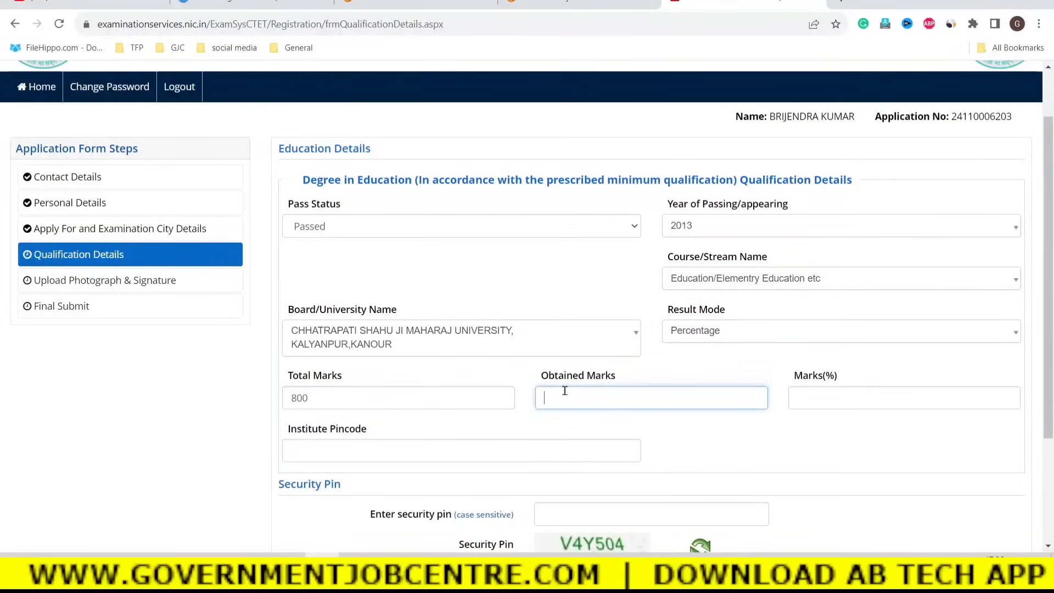
pyautogui.write('586')
pyautogui.click(714, 433)
pyautogui.click(565, 399)
pyautogui.click(802, 427)
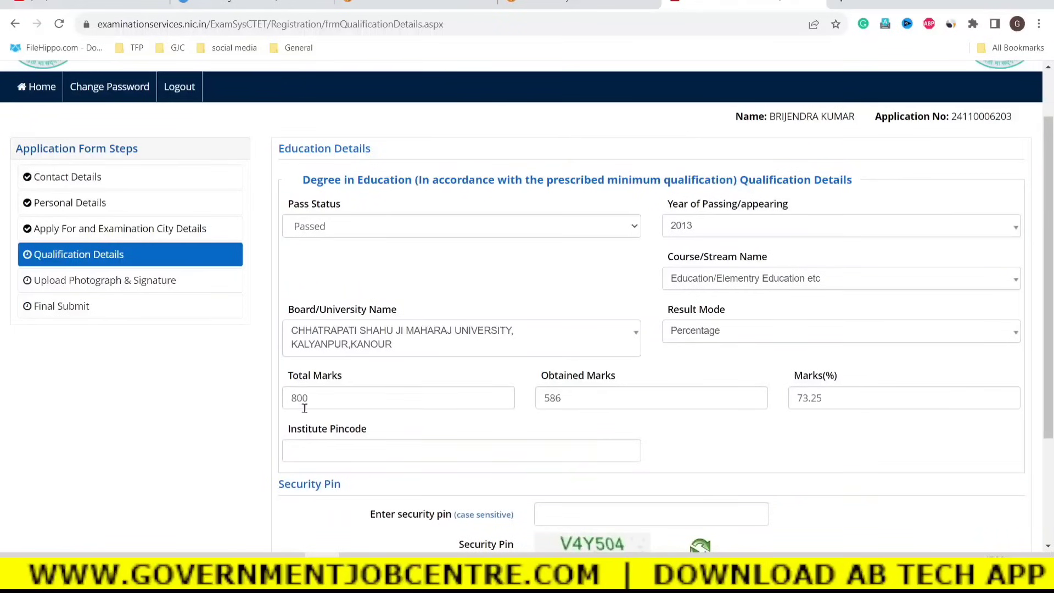
# - Search Google in a new tab for the DAV College Kanpur pincode and select the pincode in the result
pyautogui.click(291, 451)
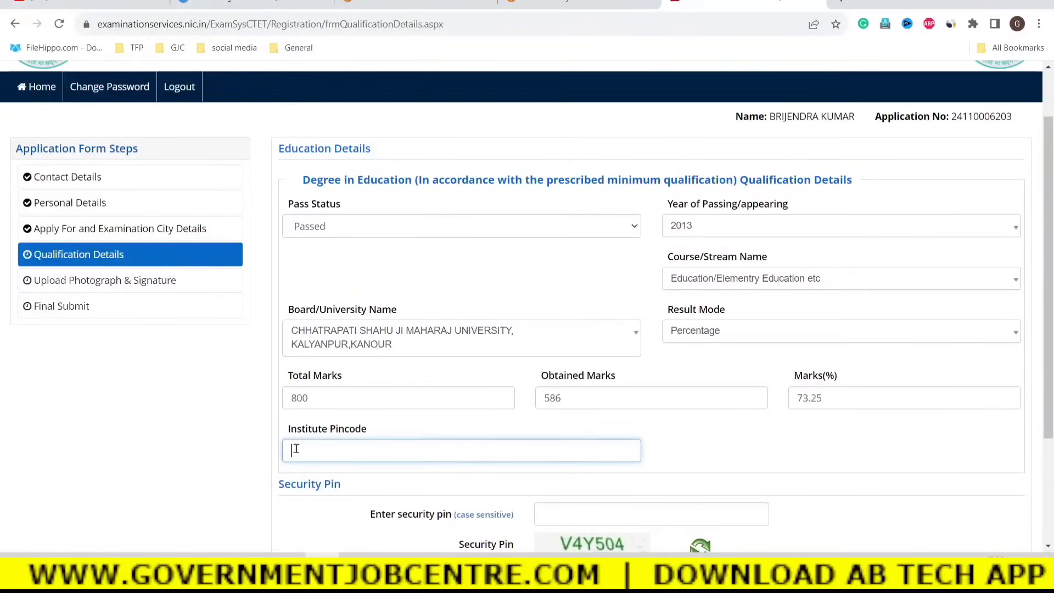
pyautogui.click(845, 7)
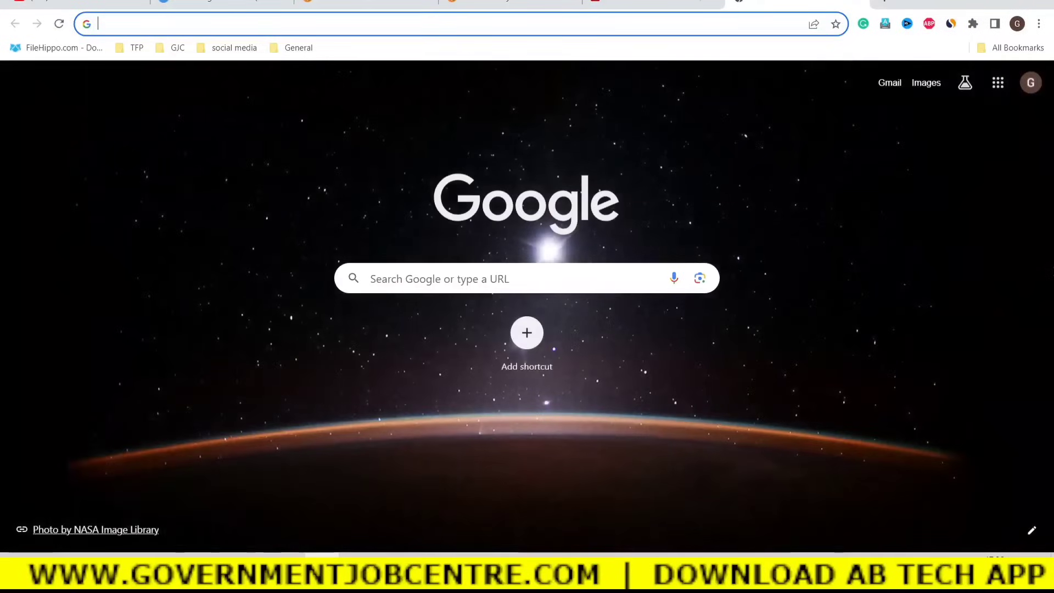
pyautogui.write('DAV ')
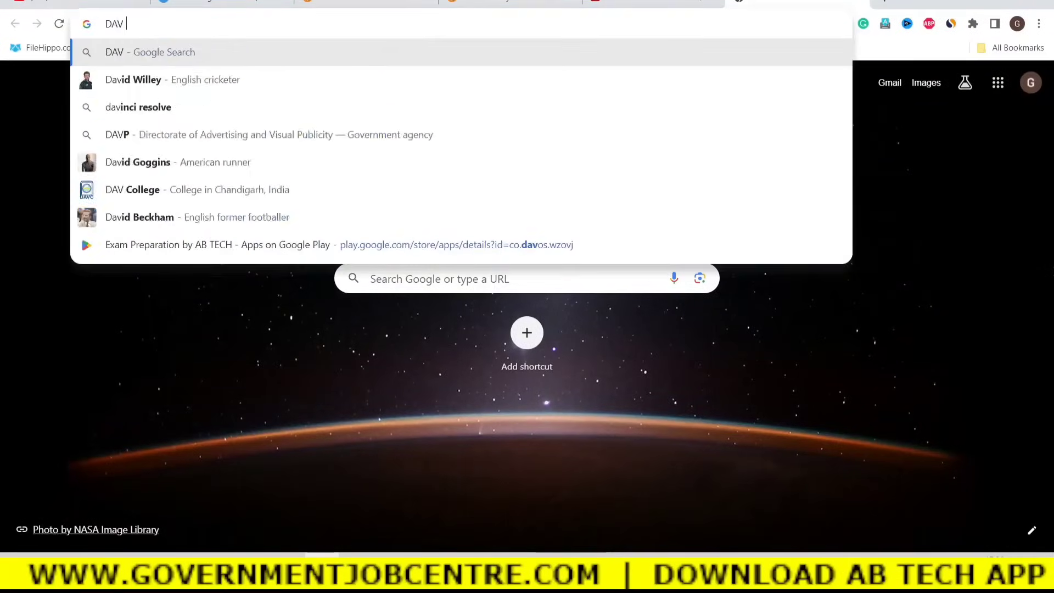
pyautogui.write('COLLEGE ')
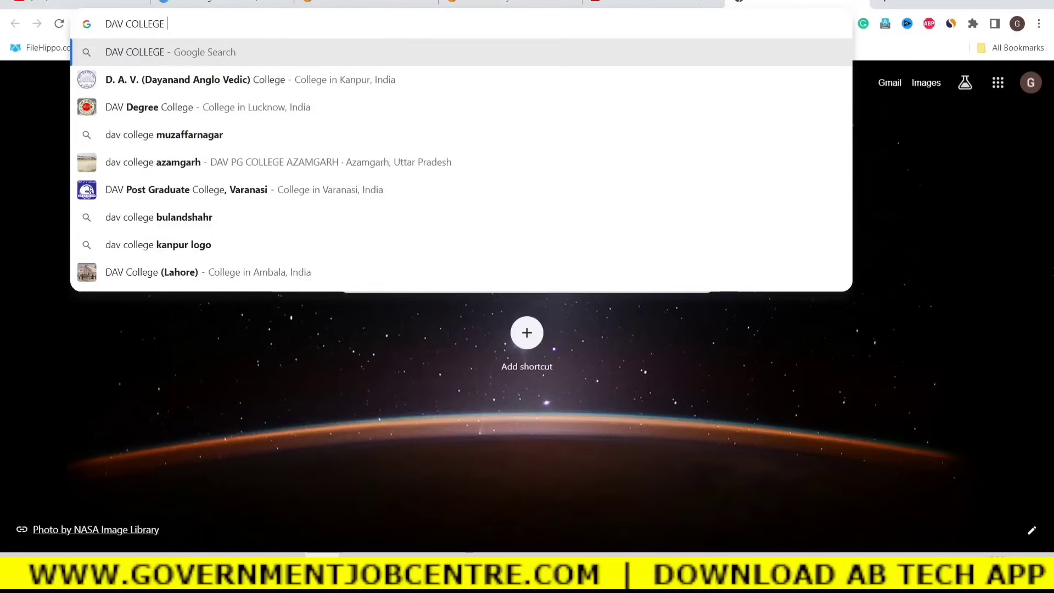
pyautogui.write('KANPUUR')
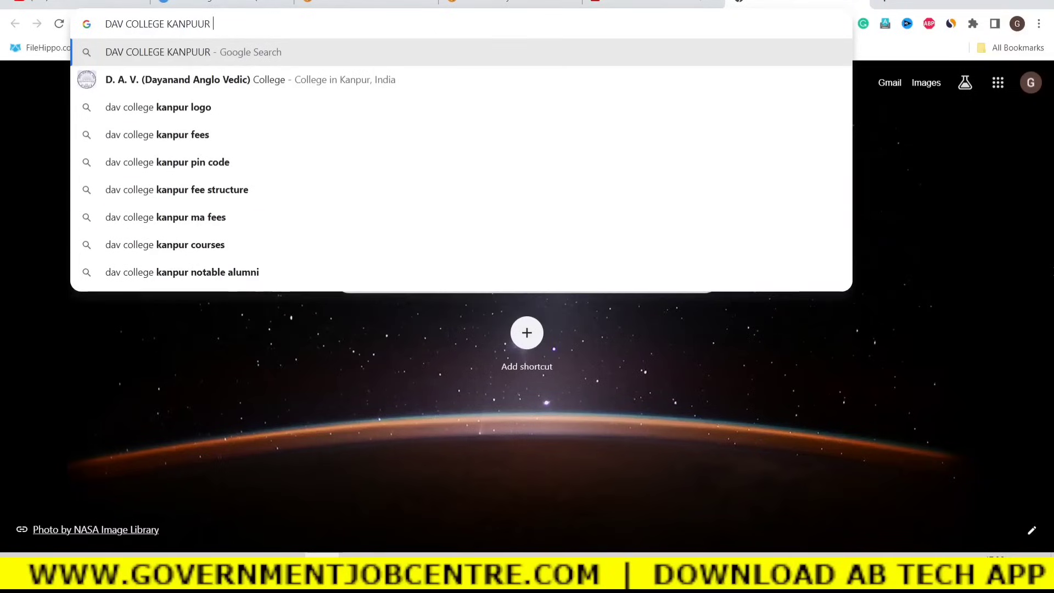
pyautogui.write(' PINCODE')
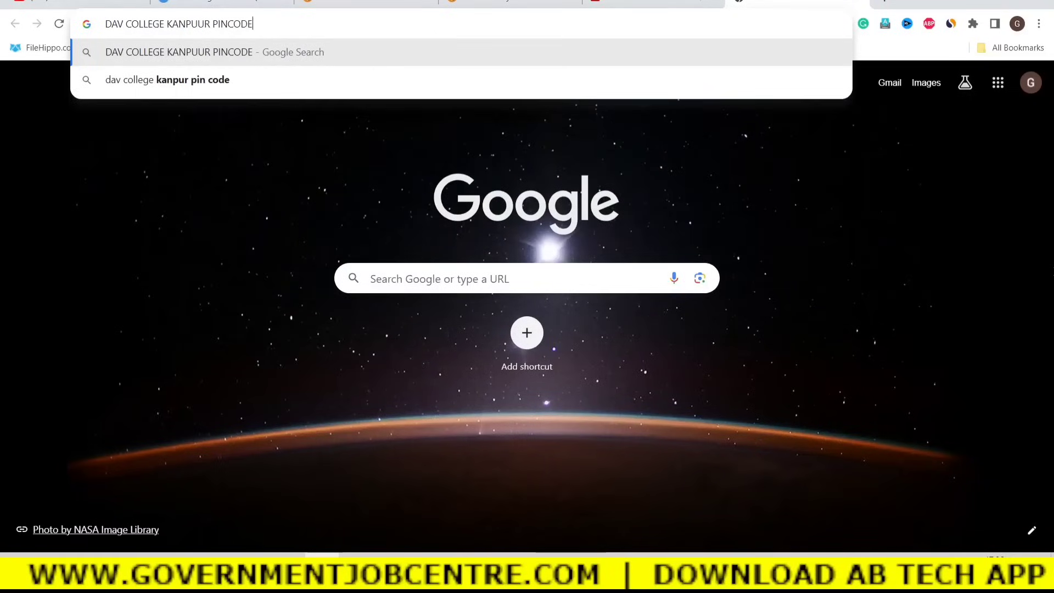
pyautogui.press('Return')
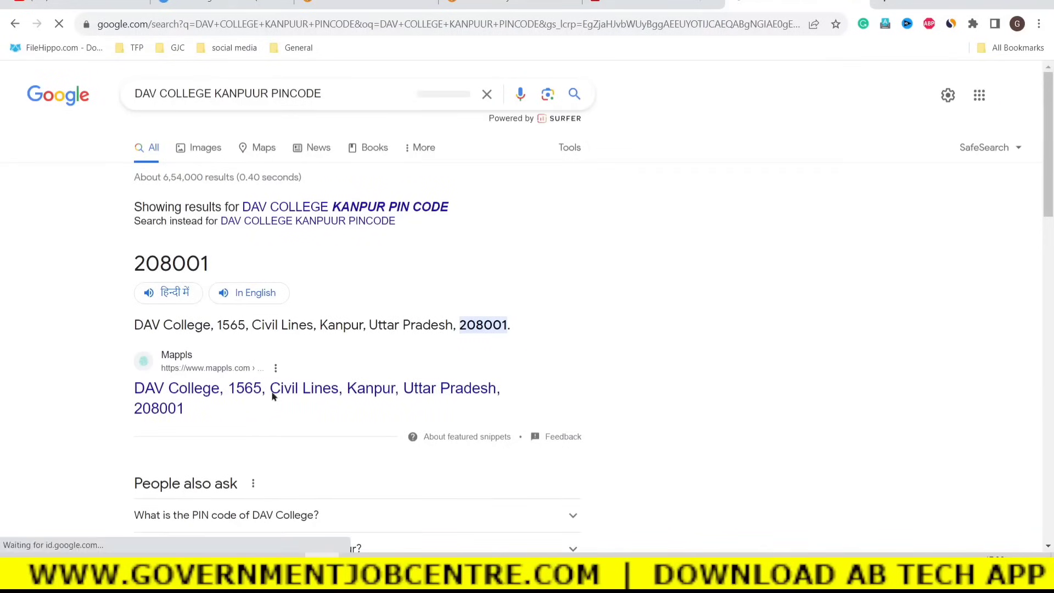
pyautogui.moveTo(213, 264); pyautogui.dragTo(116, 270)
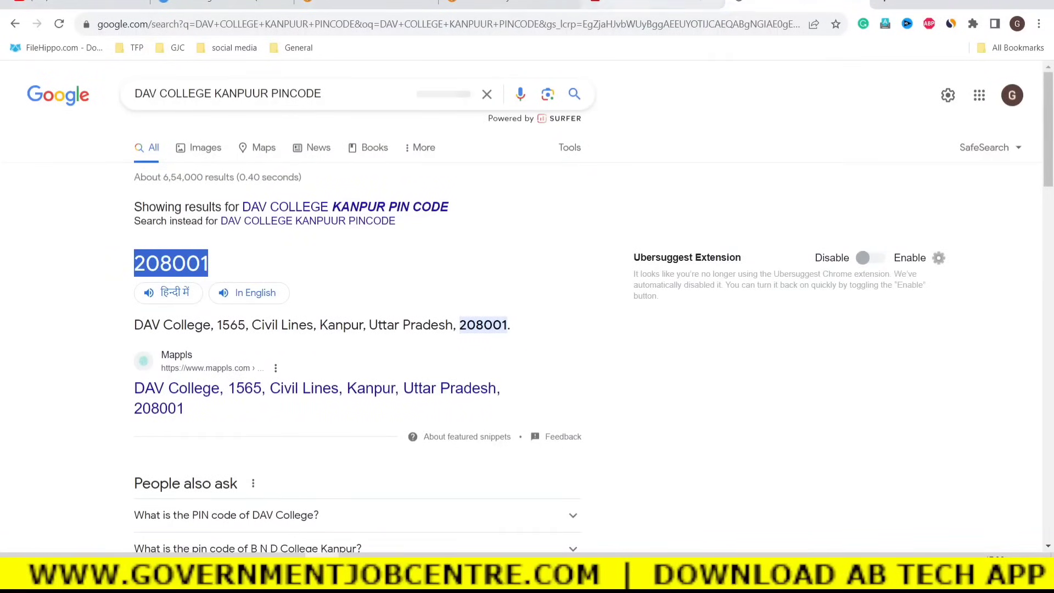
# - Enter 208001 as the institute pincode in the qualification form
pyautogui.click(632, 3)
pyautogui.write('08')
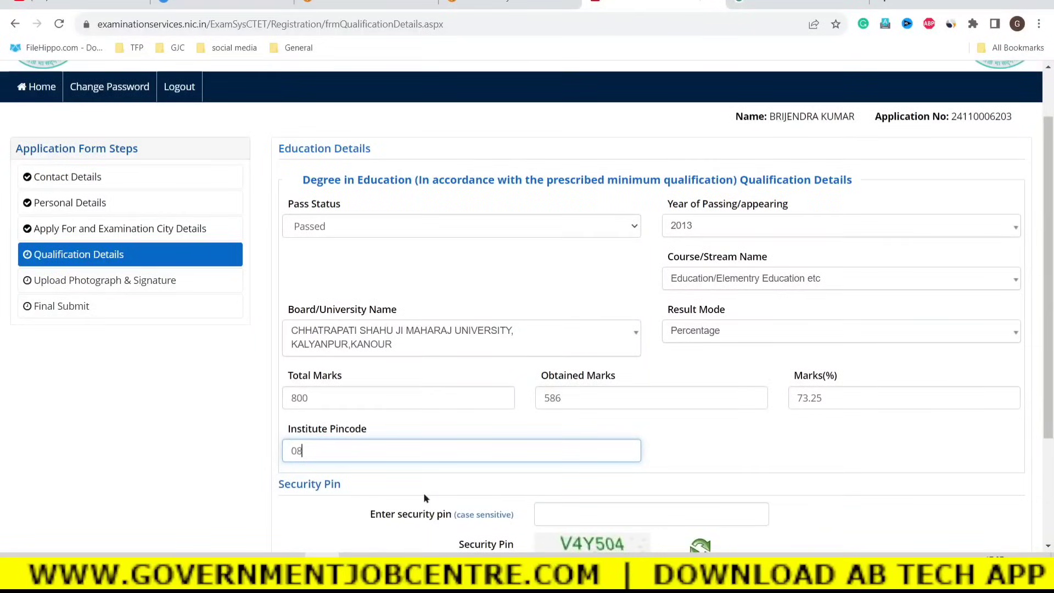
pyautogui.write('001')
pyautogui.click(291, 455)
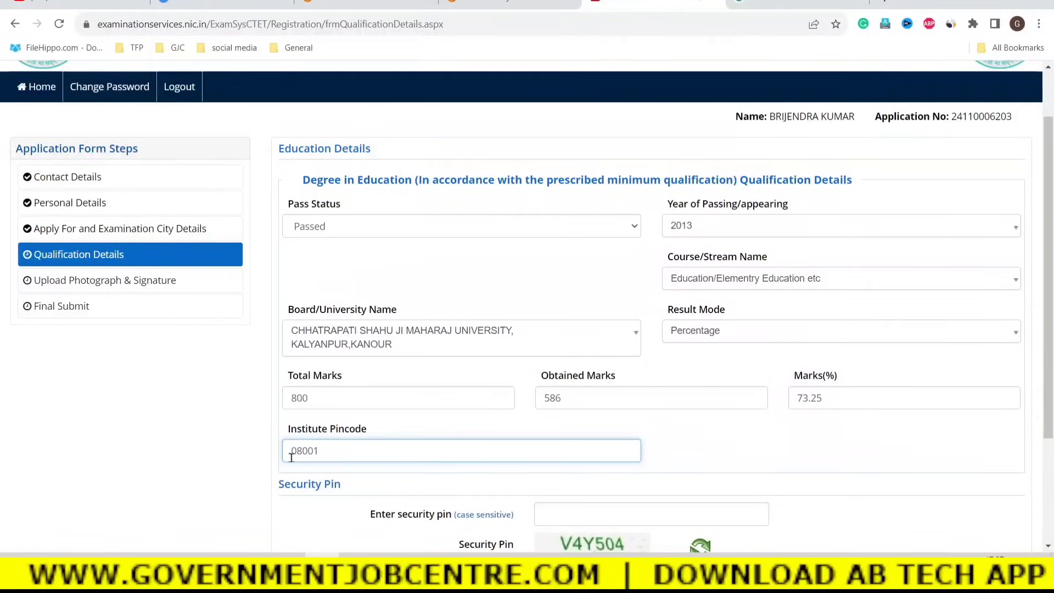
pyautogui.write('2')
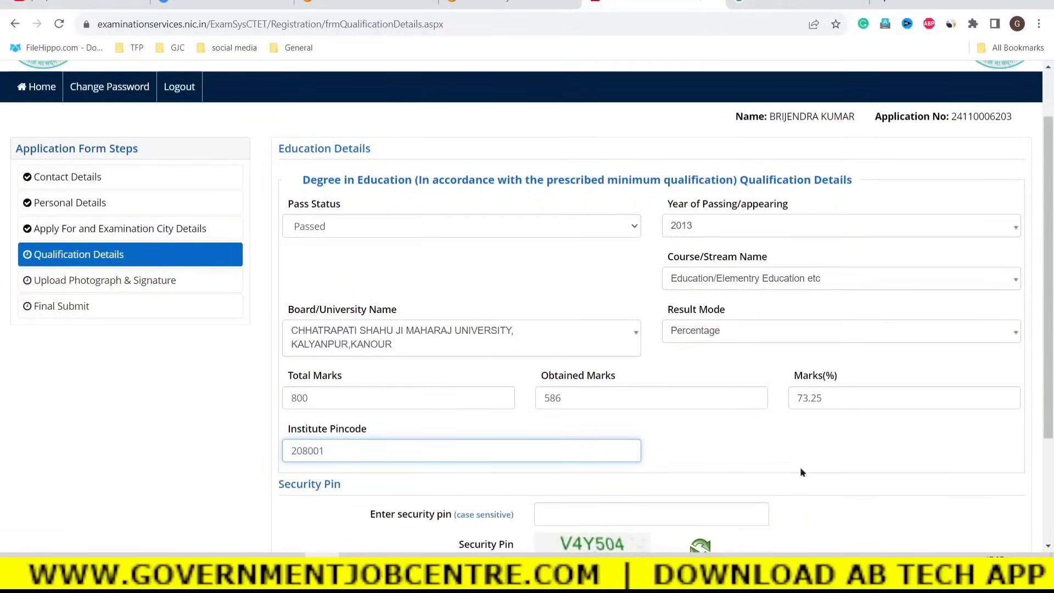
pyautogui.click(849, 449)
# - Enter the displayed security pin and save the qualification details to move to the next step
pyautogui.scroll(-2, 659, 446)
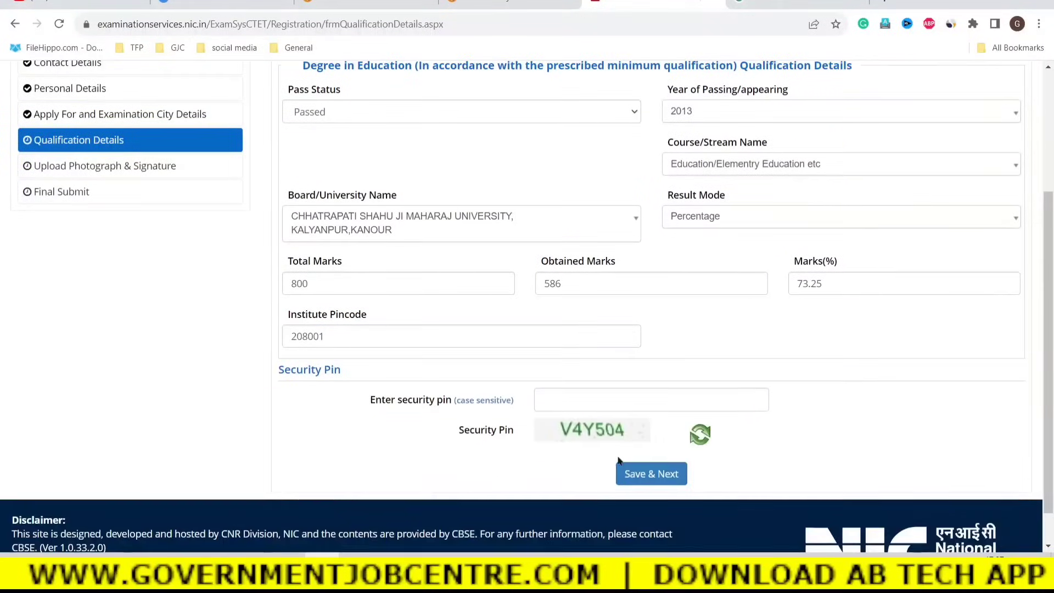
pyautogui.click(545, 400)
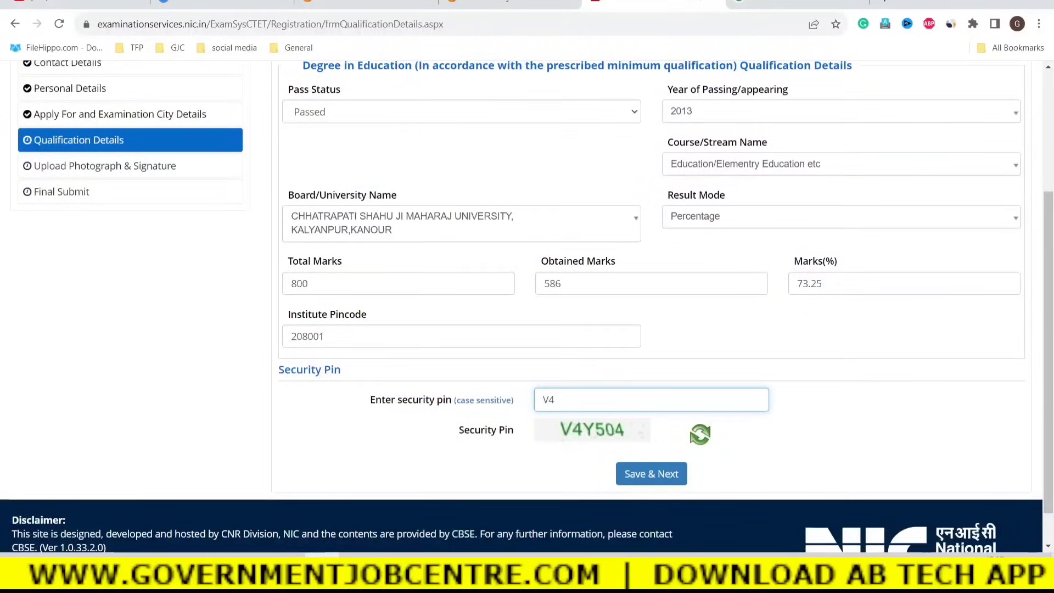
pyautogui.write('V4Y504')
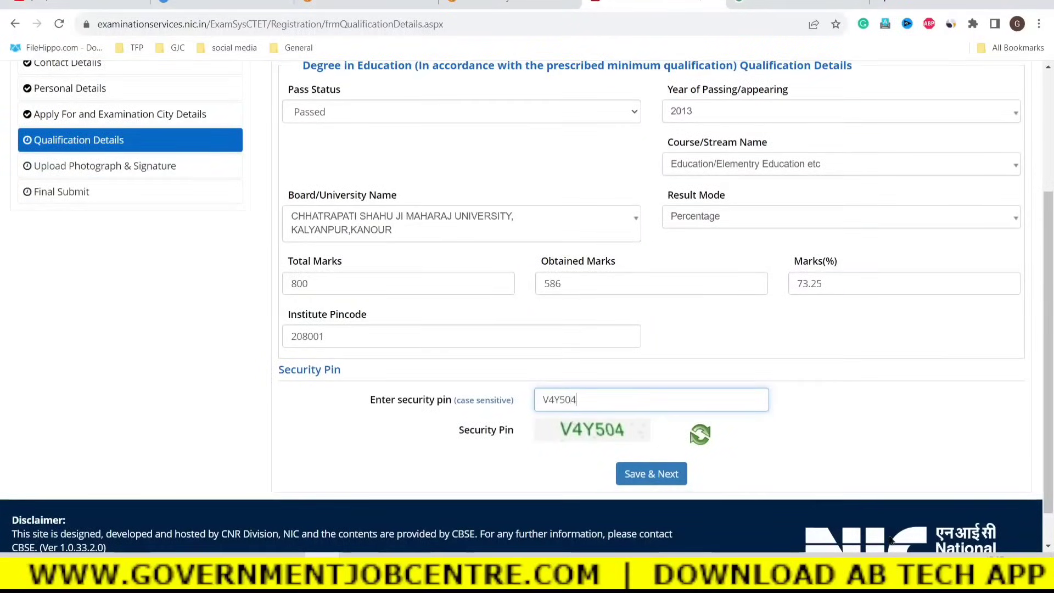
pyautogui.click(641, 477)
pyautogui.click(502, 333)
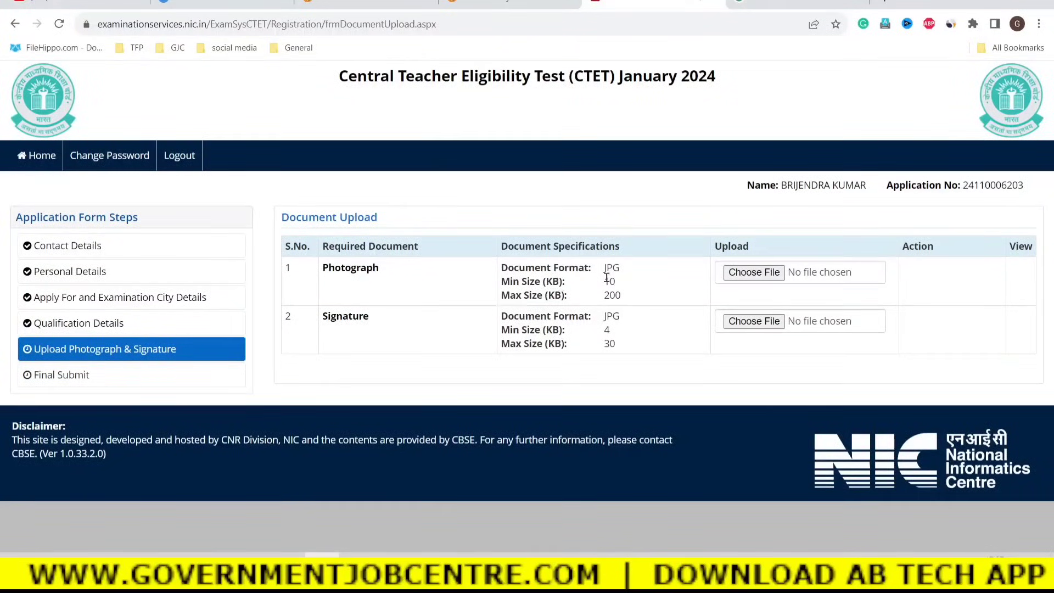
# - Review the minimum and maximum file sizes for the photograph and signature
pyautogui.moveTo(612, 283); pyautogui.dragTo(619, 293)
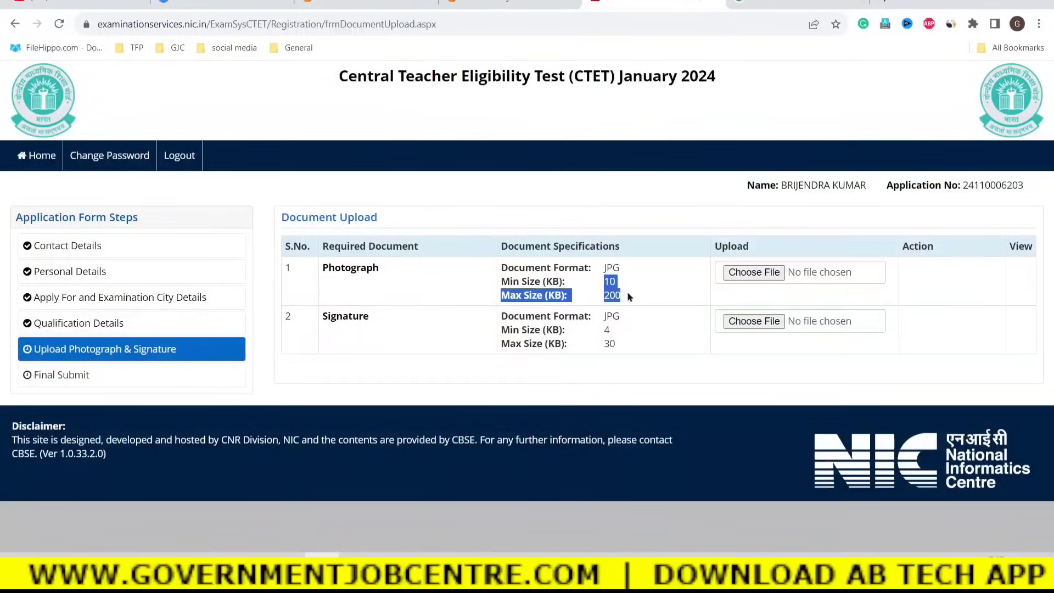
pyautogui.click(628, 293)
pyautogui.moveTo(609, 329); pyautogui.dragTo(622, 344)
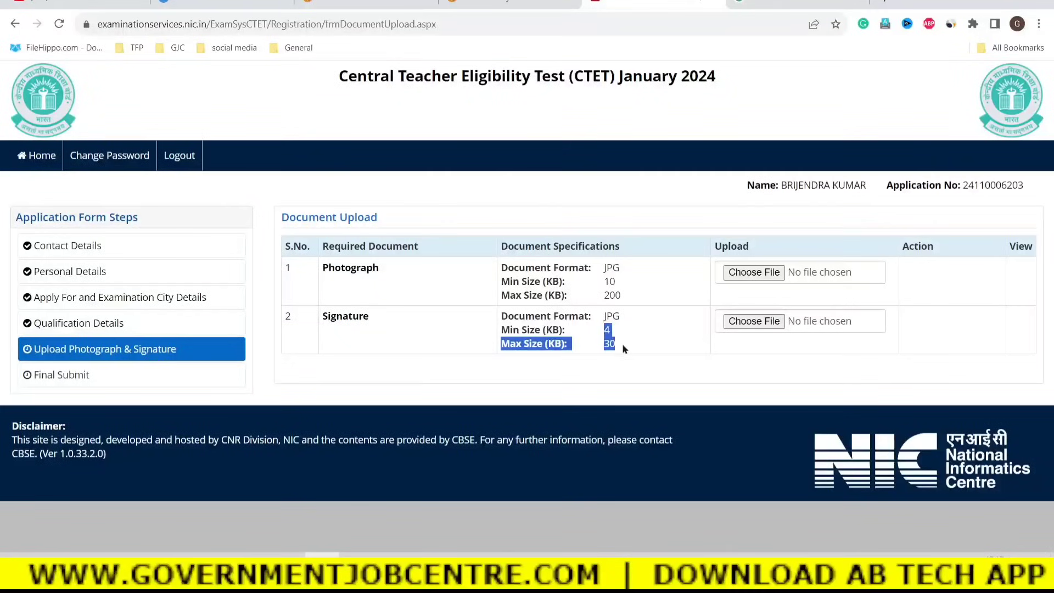
pyautogui.click(641, 341)
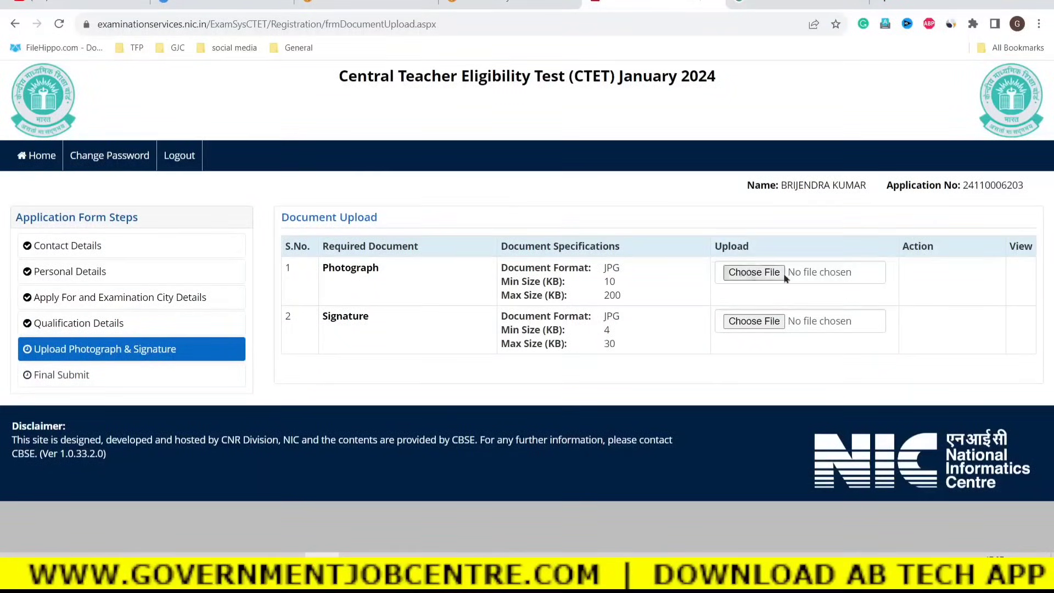
# - Choose PHOTO123-25kb.jpg from the Downloads New folder (3) as the photograph file
pyautogui.click(753, 272)
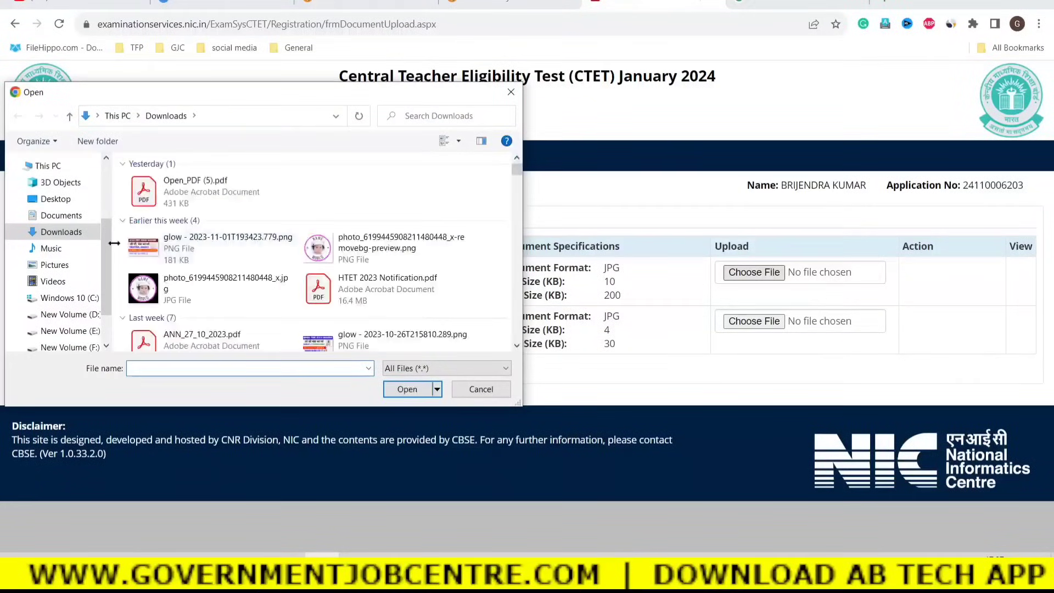
pyautogui.scroll(-3, 176, 263)
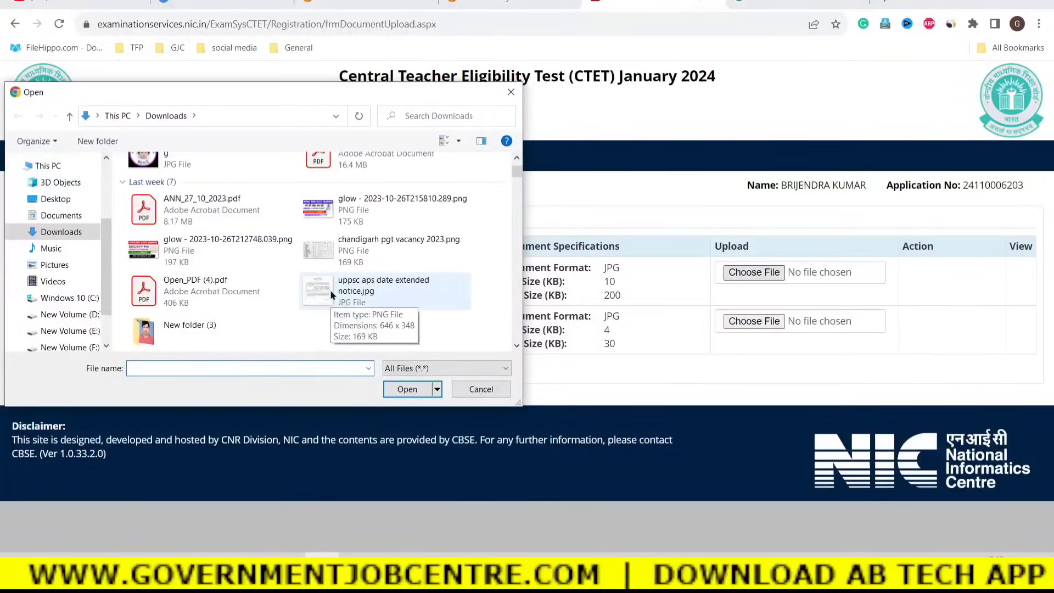
pyautogui.doubleClick(162, 335)
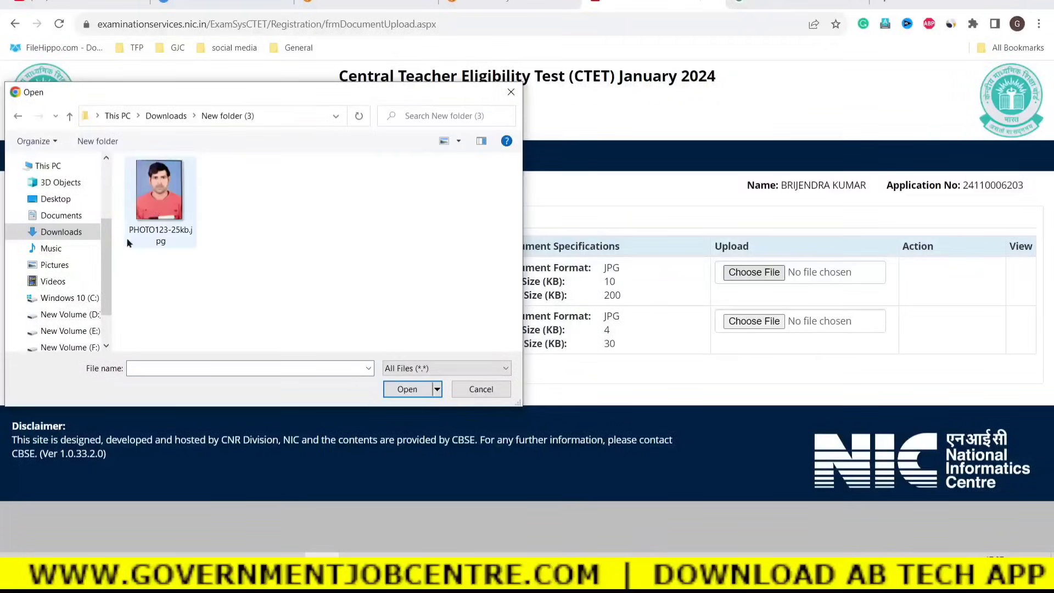
pyautogui.click(159, 210)
pyautogui.click(407, 389)
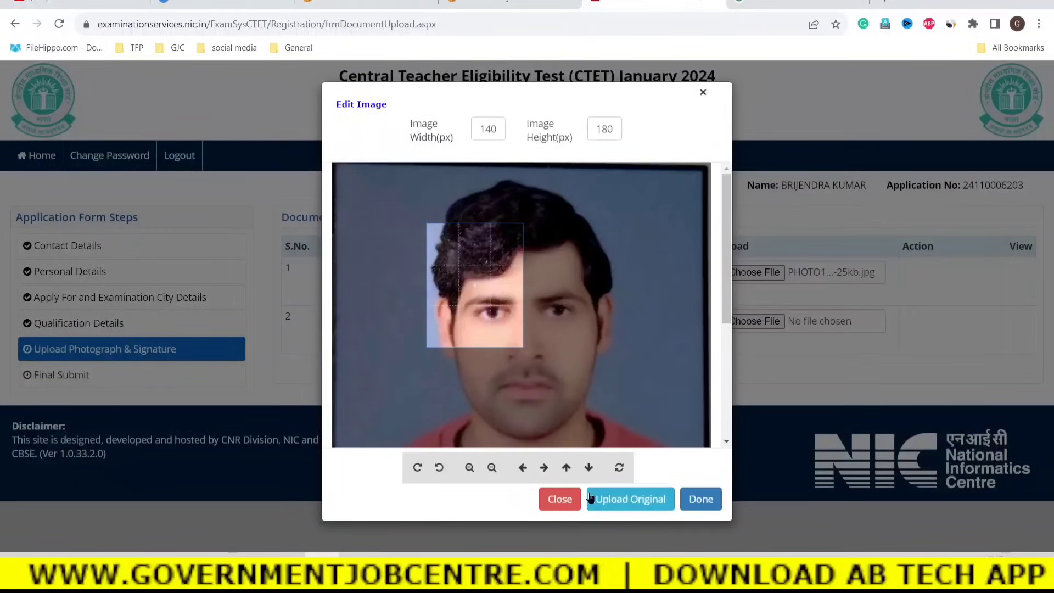
# - Upload the original photograph without cropping and acknowledge the upload confirmation
pyautogui.click(629, 499)
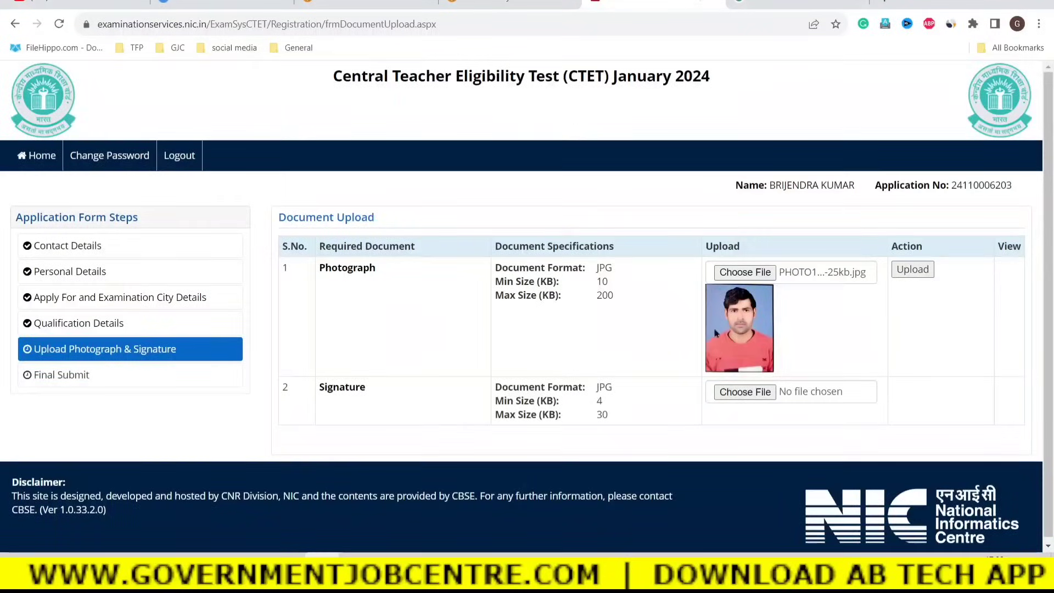
pyautogui.click(912, 270)
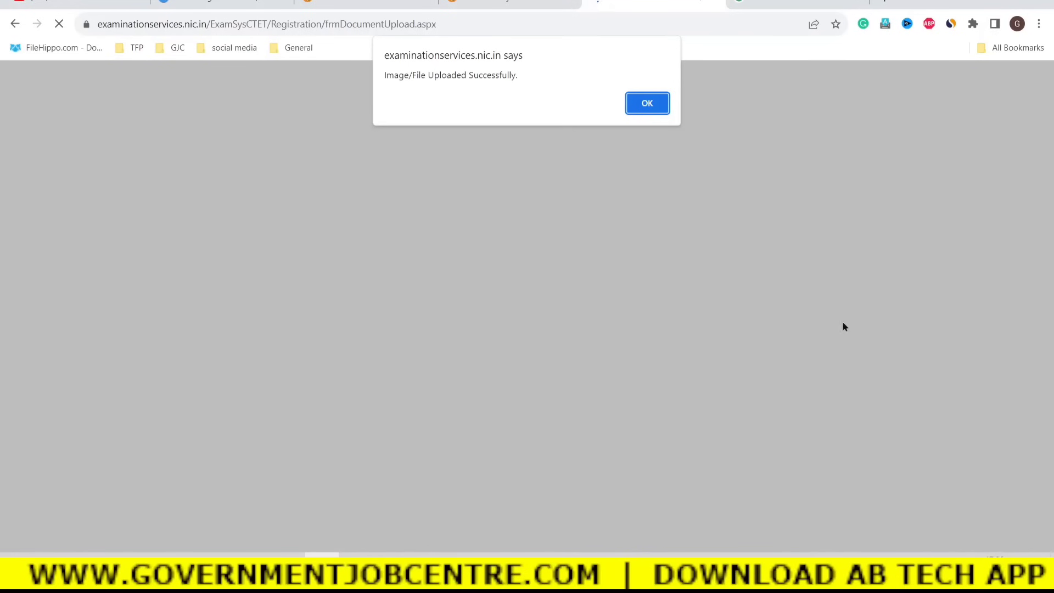
pyautogui.click(648, 106)
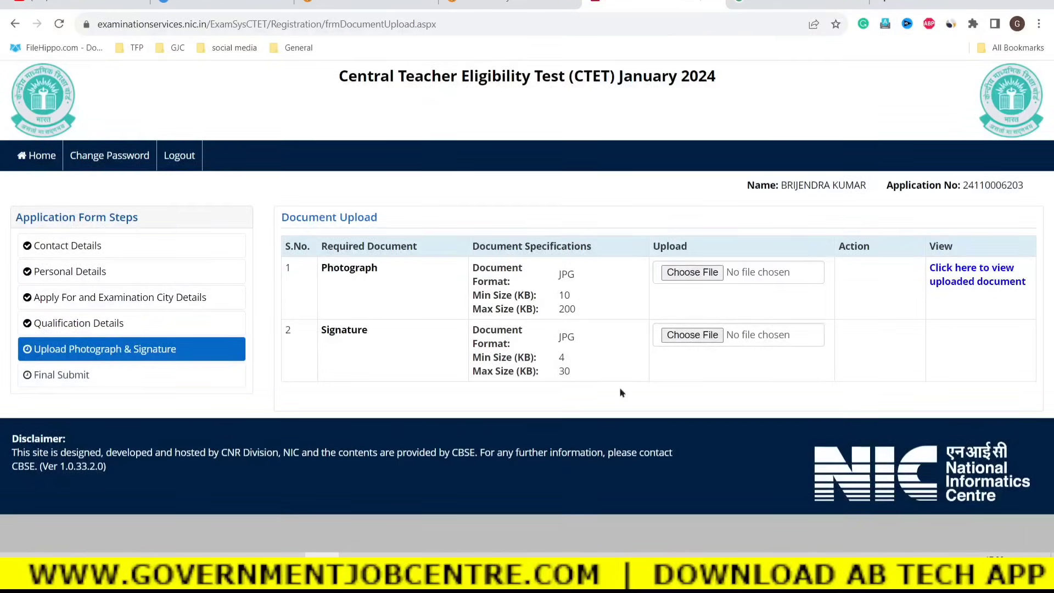
# - Upload the signature image
pyautogui.click(679, 337)
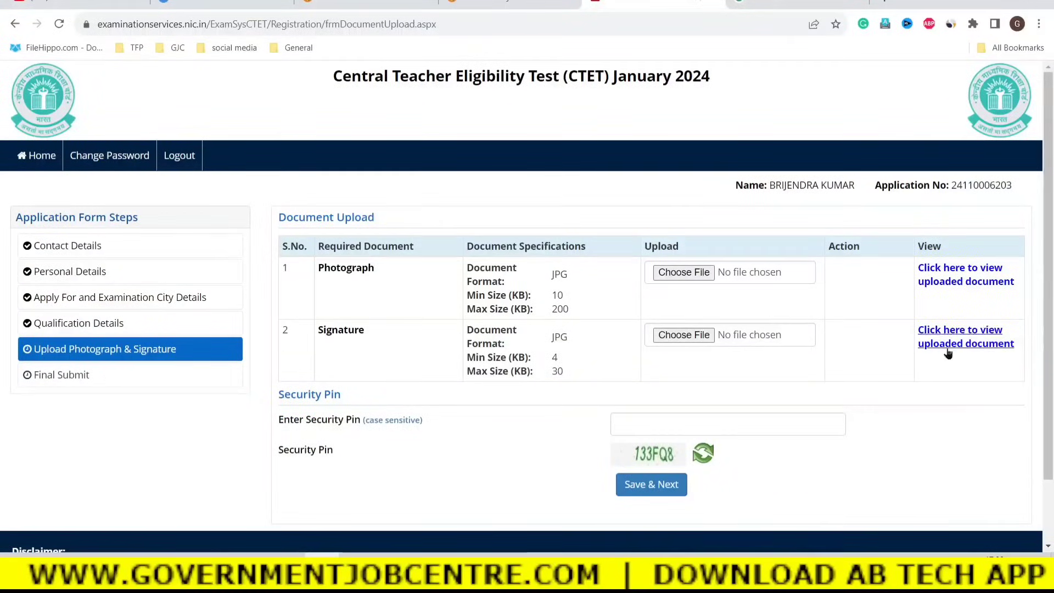
# - Enter the security pin, save the document form finally, and close the final submit popup
pyautogui.click(634, 428)
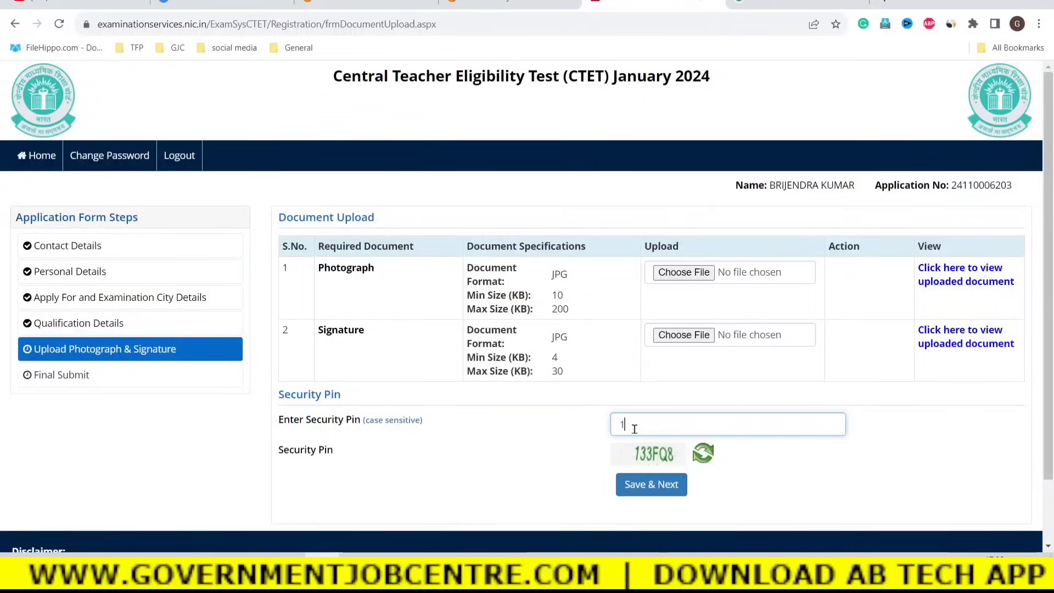
pyautogui.write('133FQ8')
pyautogui.click(651, 484)
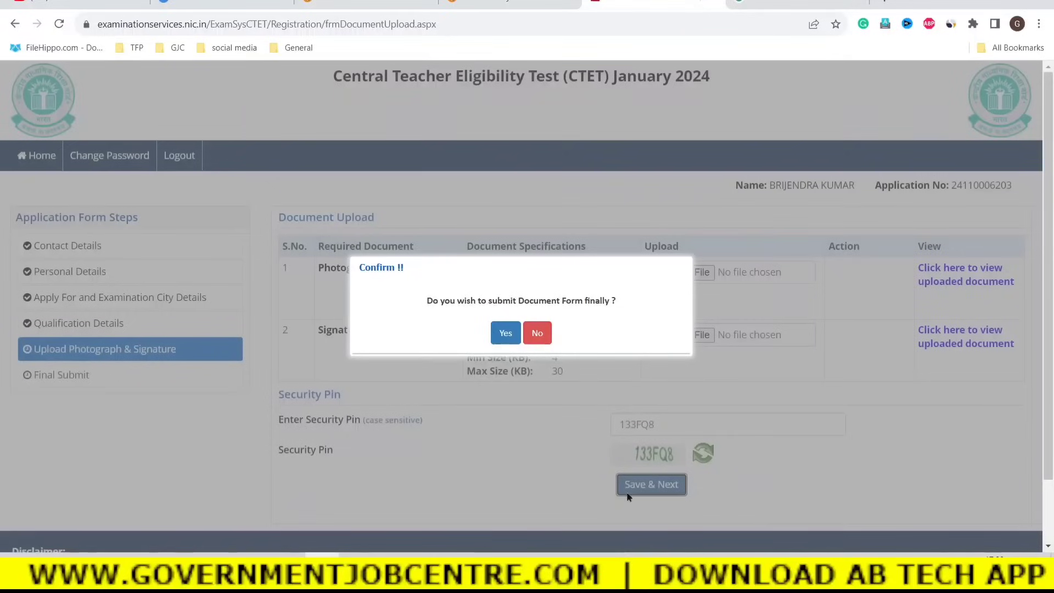
pyautogui.click(504, 339)
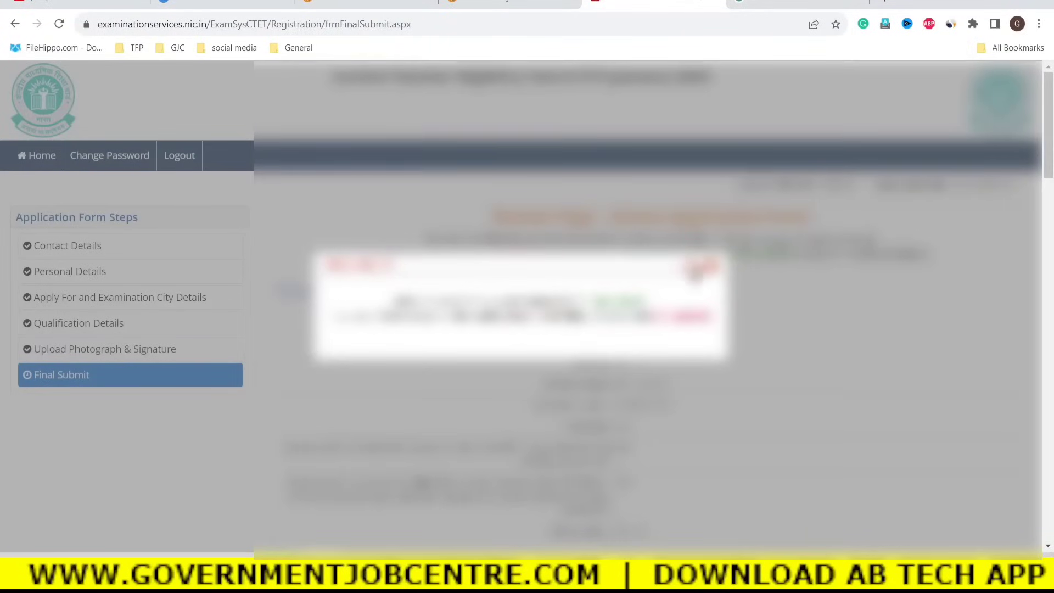
pyautogui.click(699, 269)
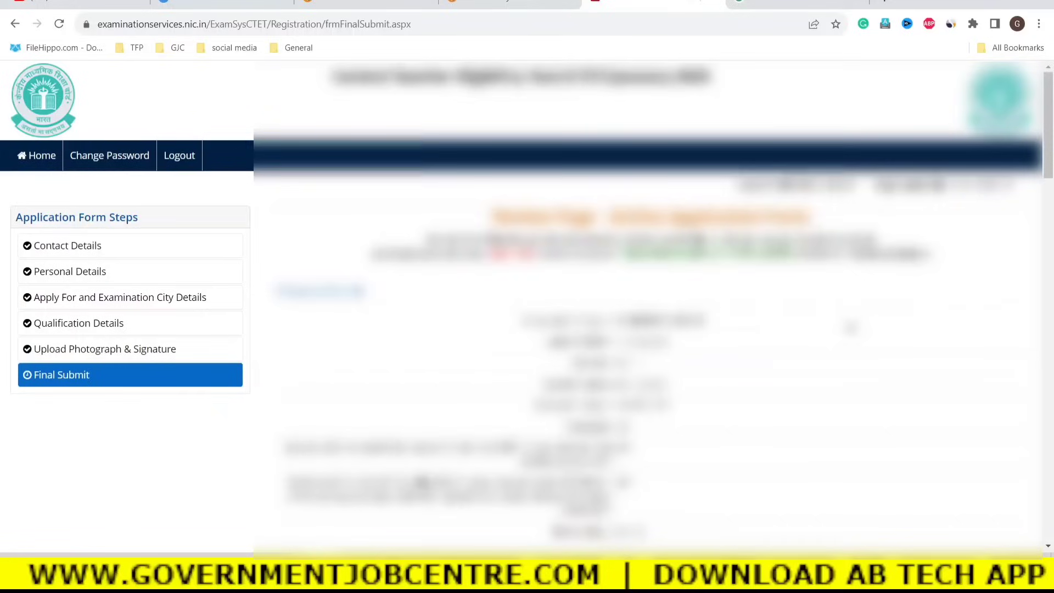
# - Review the application form and tick every particular in the verification checklist
pyautogui.scroll(-10, 850, 328)
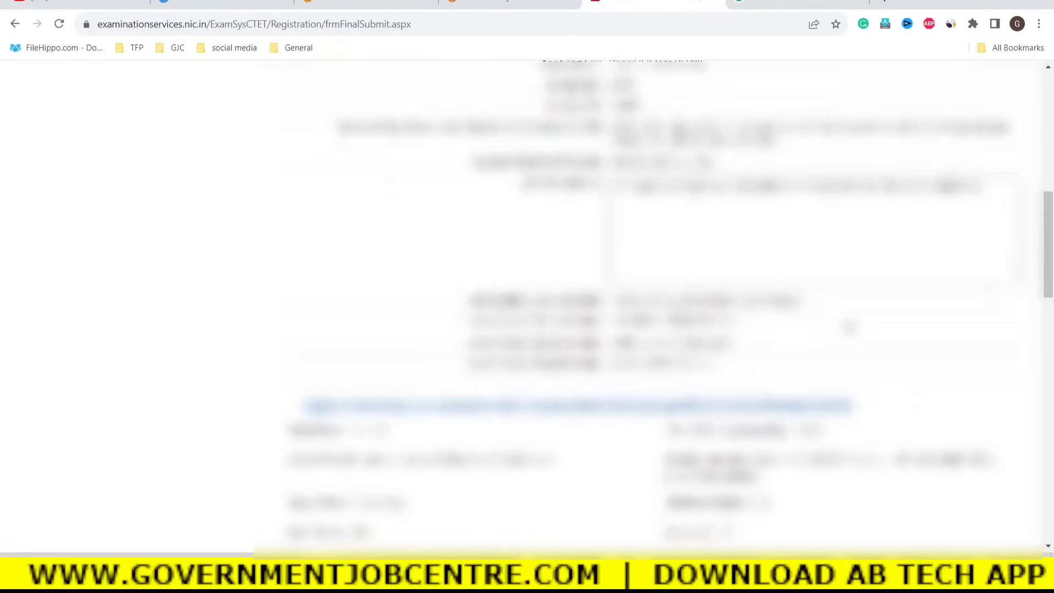
pyautogui.scroll(-12, 850, 327)
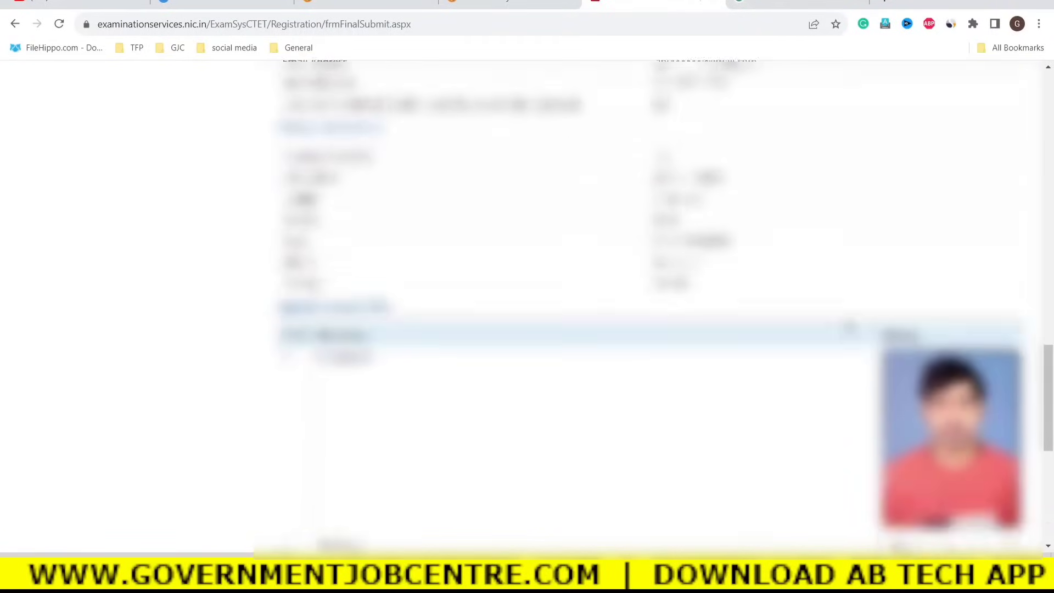
pyautogui.scroll(-3, 849, 327)
pyautogui.scroll(-3, 849, 328)
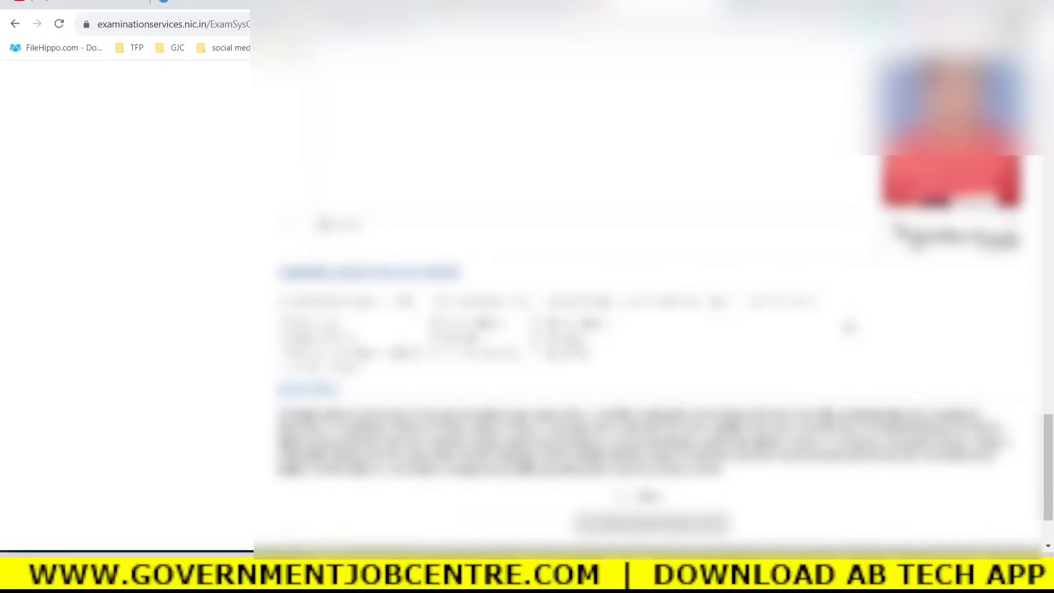
pyautogui.scroll(-2, 849, 327)
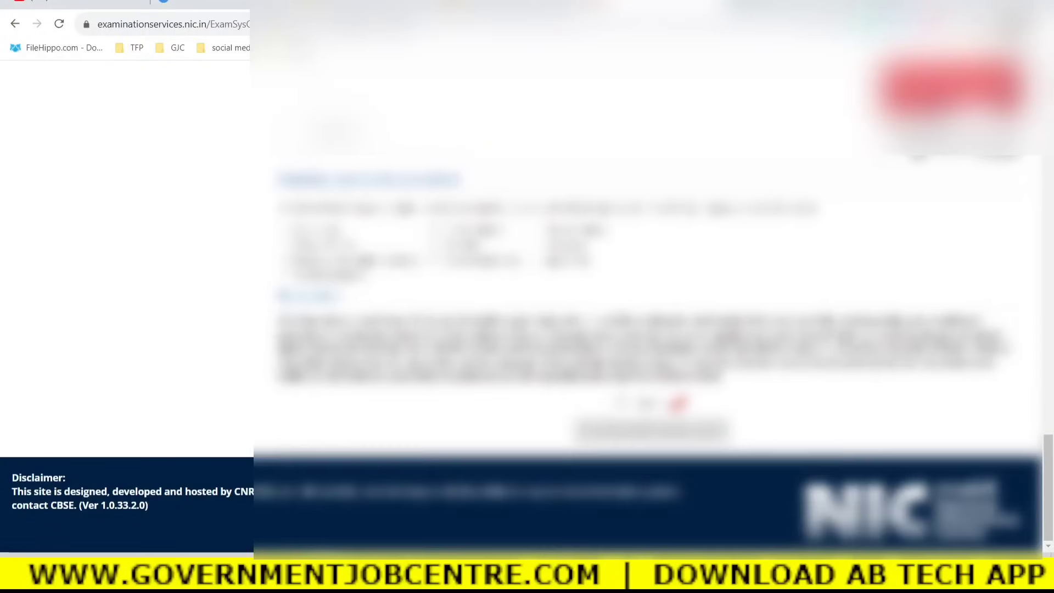
pyautogui.moveTo(288, 208); pyautogui.dragTo(820, 209)
pyautogui.click(708, 265)
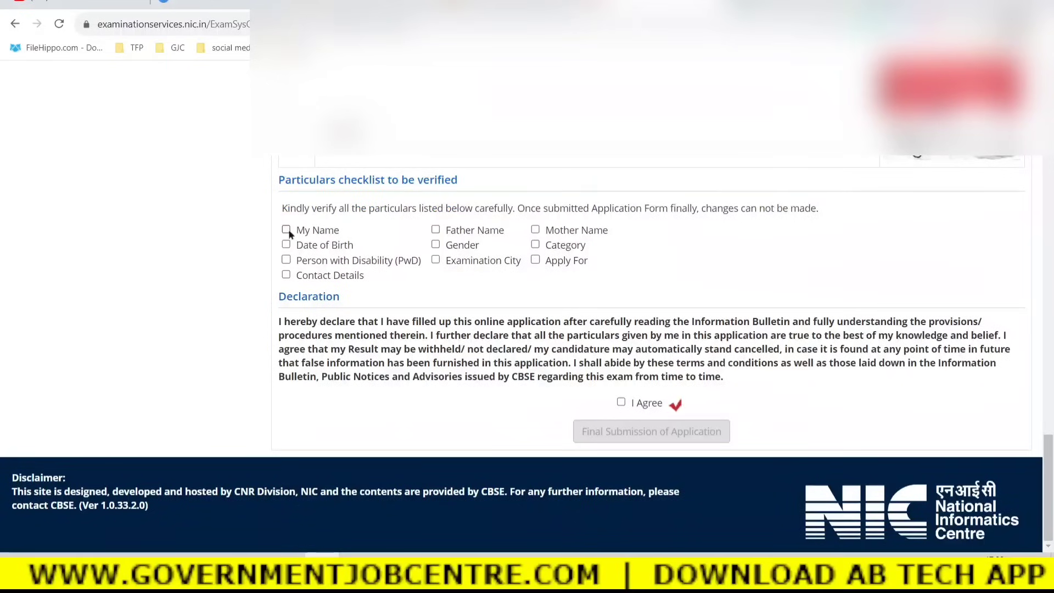
pyautogui.click(436, 230)
pyautogui.click(535, 230)
pyautogui.click(536, 245)
pyautogui.click(285, 261)
pyautogui.click(535, 260)
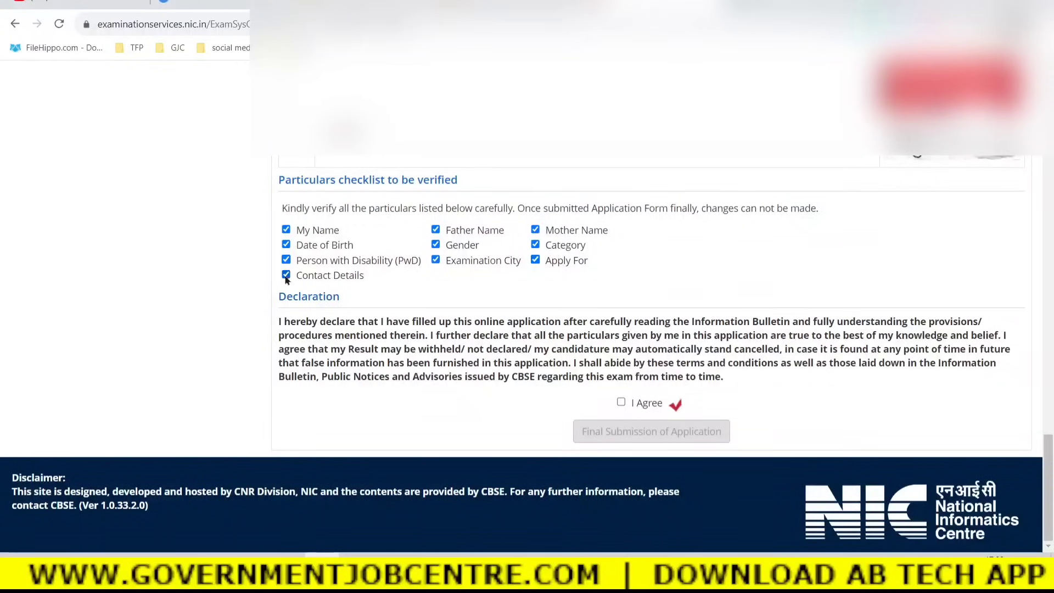
# - Accept the declaration and confirm the final submission of the application
pyautogui.click(622, 404)
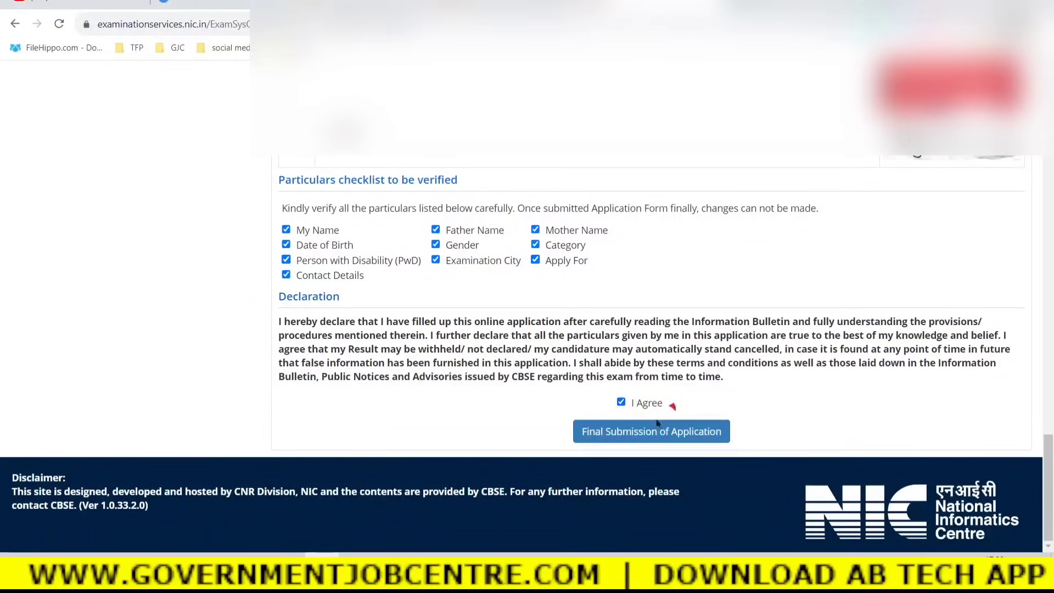
pyautogui.click(631, 439)
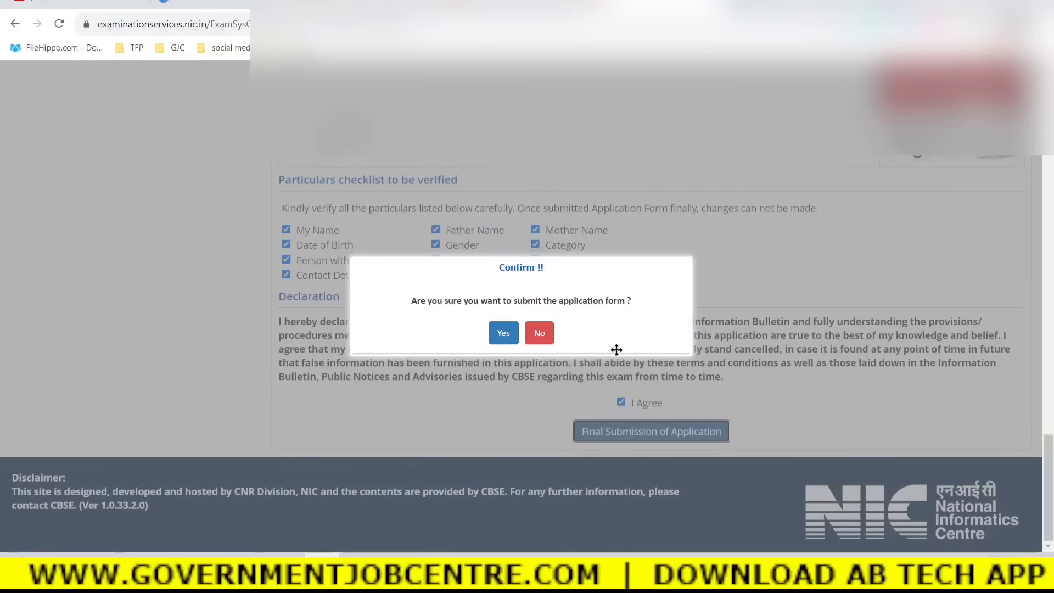
pyautogui.click(503, 333)
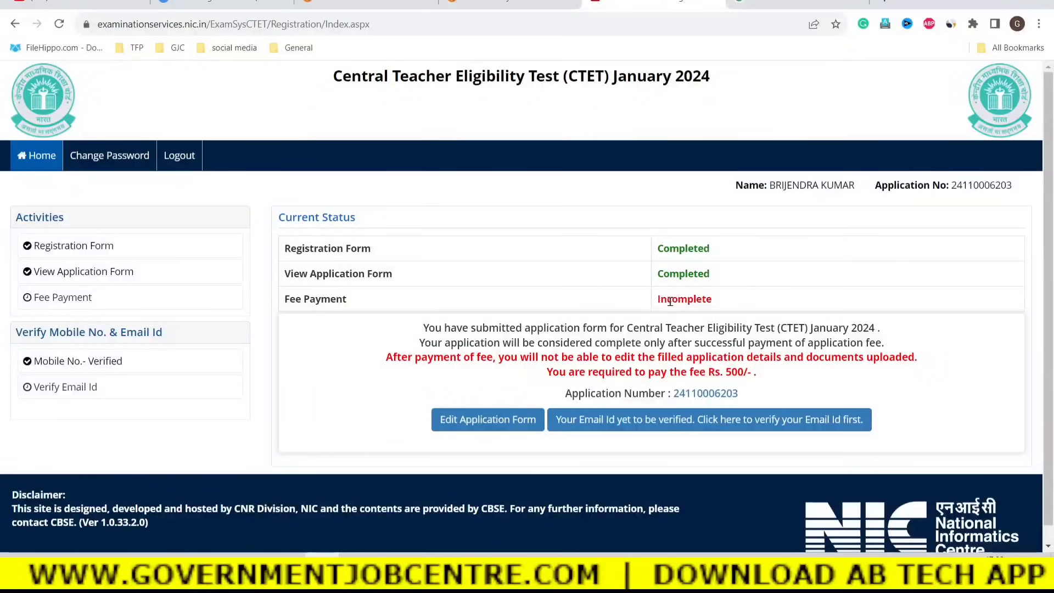
# - Open email verification, enter the security pin, submit it and acknowledge the OTP notice
pyautogui.moveTo(661, 302); pyautogui.dragTo(712, 300)
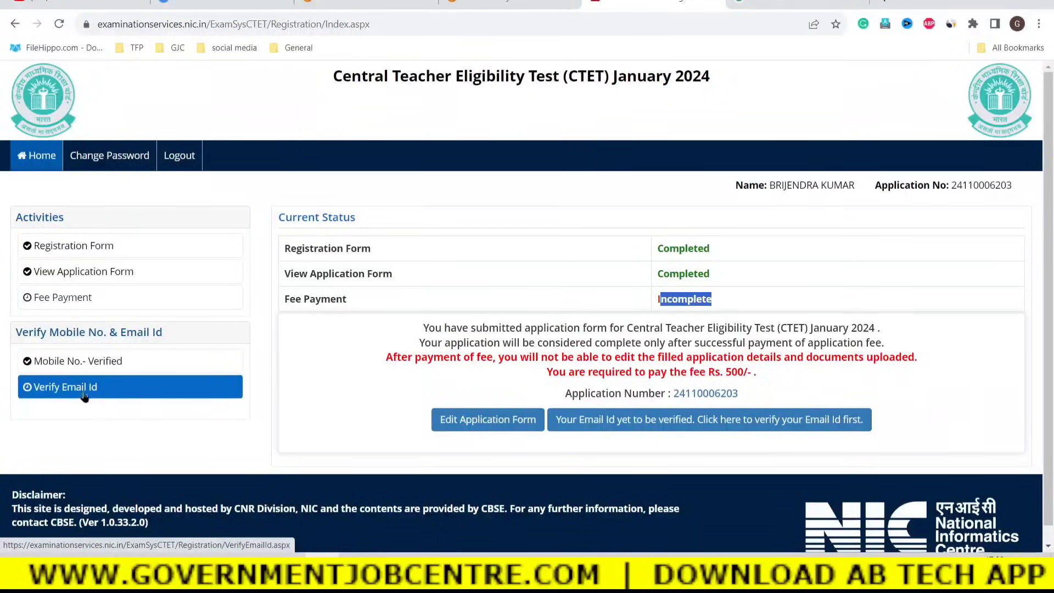
pyautogui.click(604, 428)
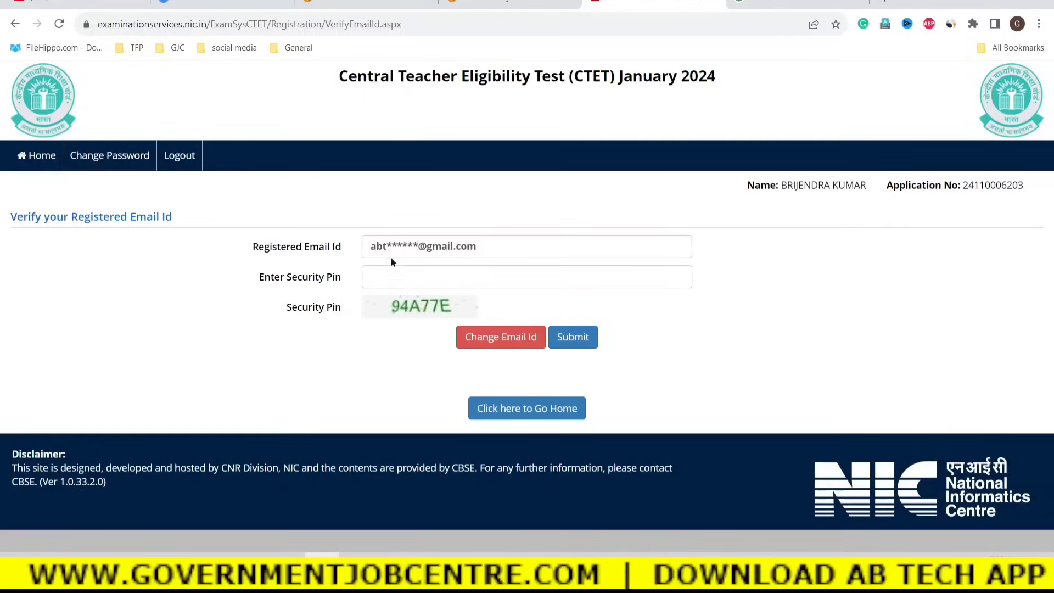
pyautogui.click(379, 277)
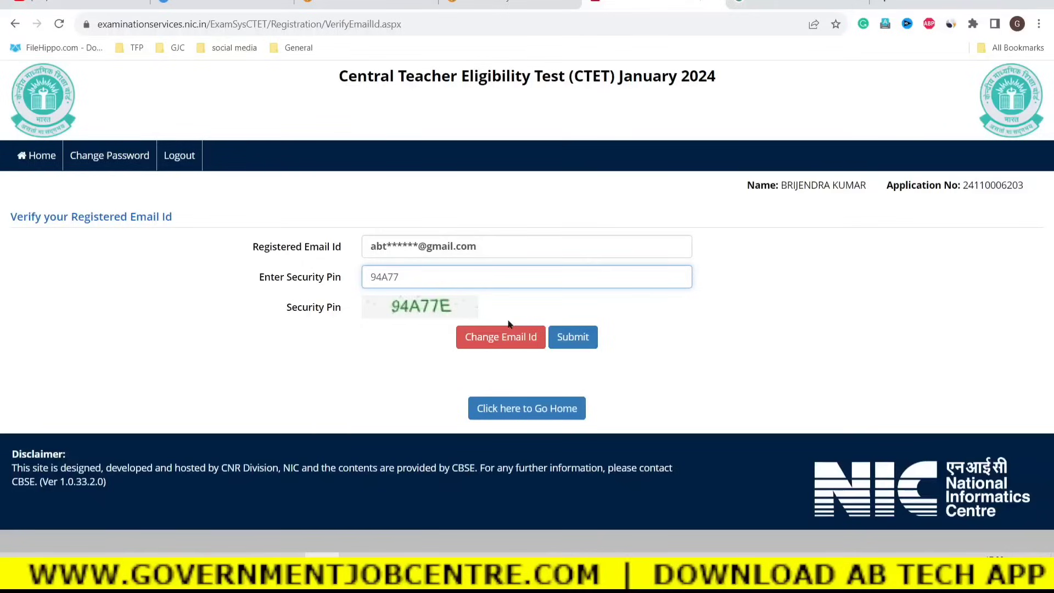
pyautogui.click(575, 342)
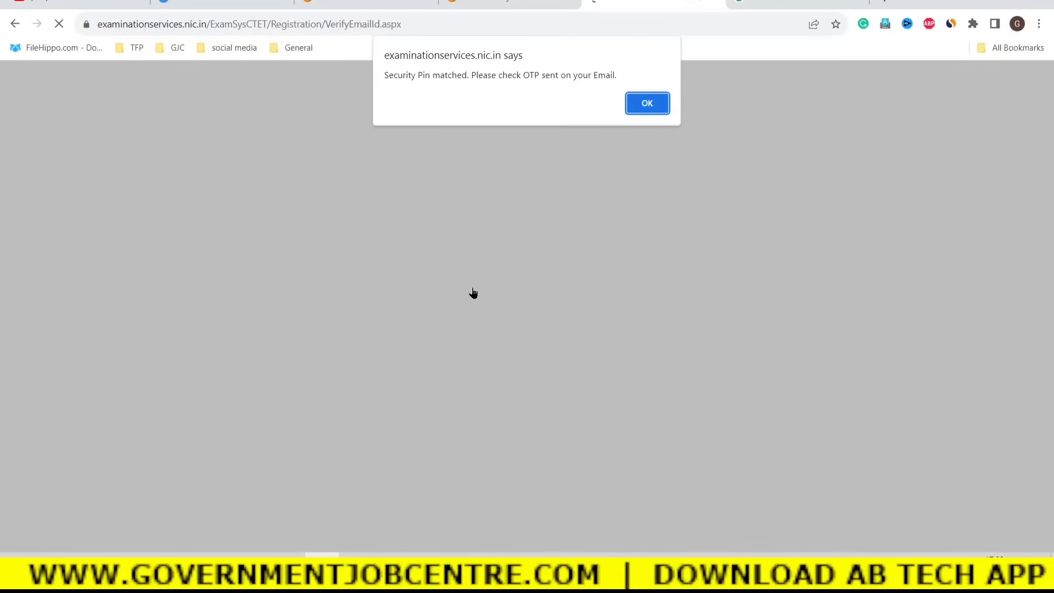
pyautogui.click(666, 108)
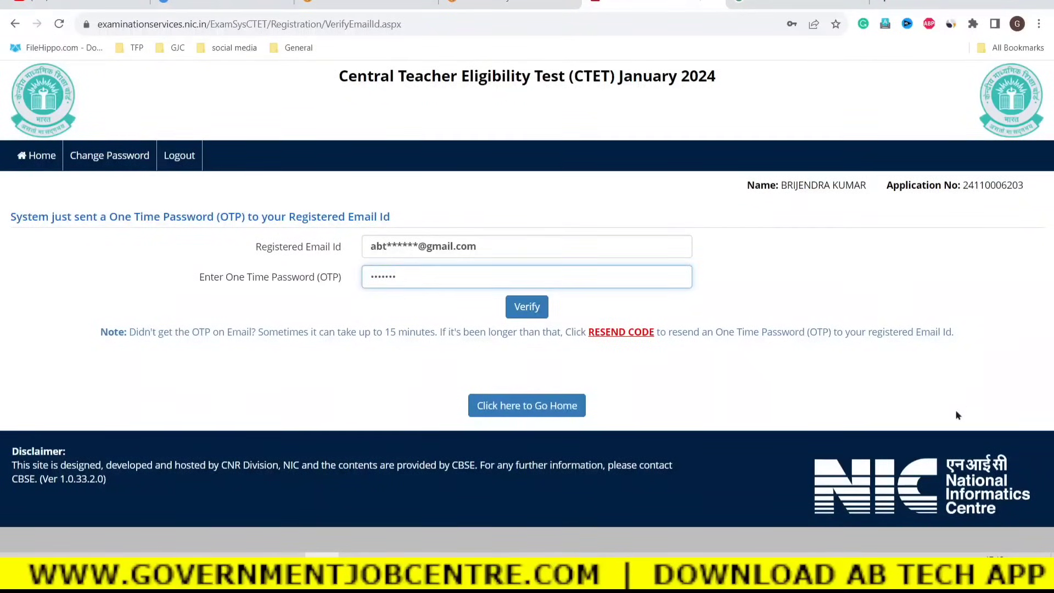
# - Try to verify the email id with the entered OTP, then close the verification tab
pyautogui.moveTo(313, 333); pyautogui.dragTo(438, 335)
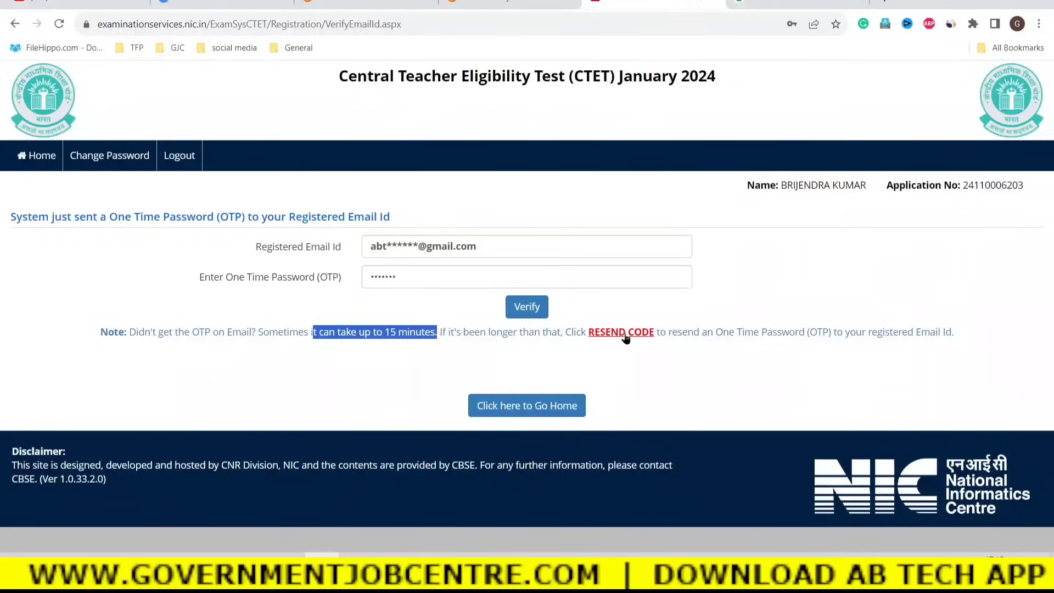
pyautogui.click(519, 313)
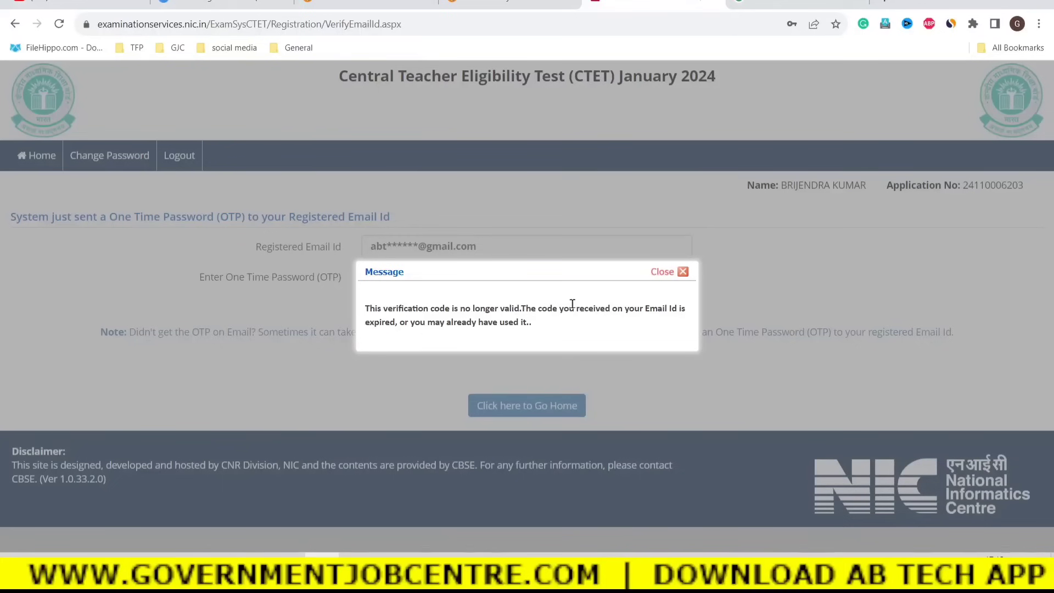
pyautogui.hotkey('ctrl', 'w')
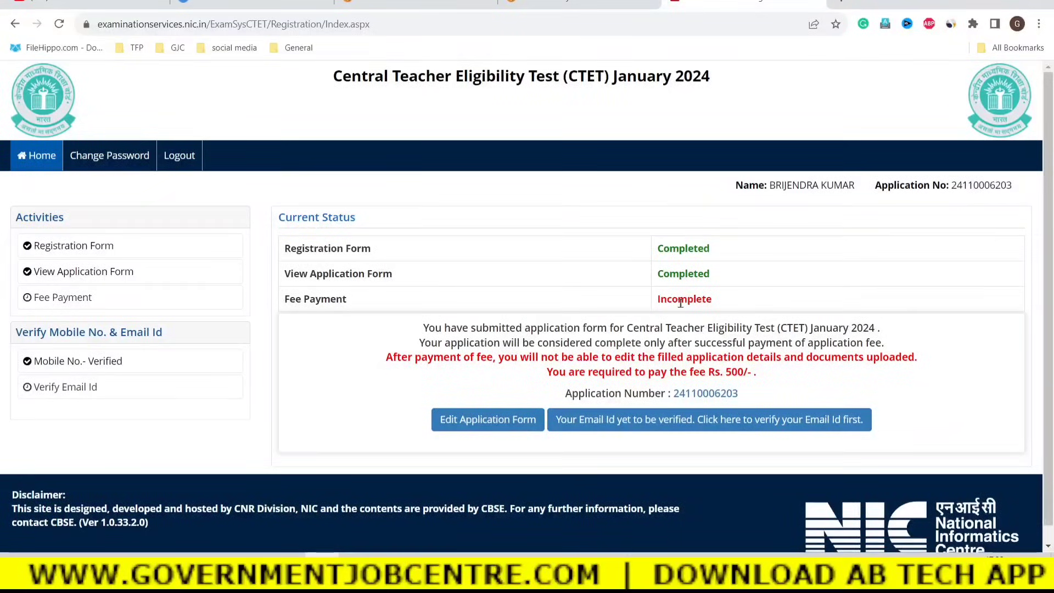
# - Switch to the governmentjobcentre.com tab
pyautogui.click(659, 430)
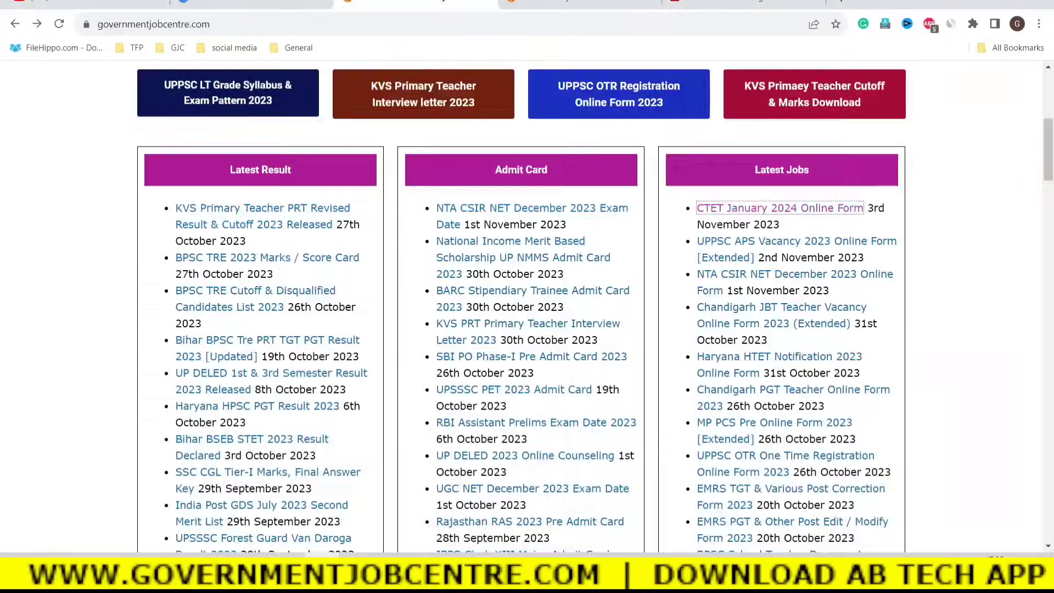
pyautogui.click(418, 2)
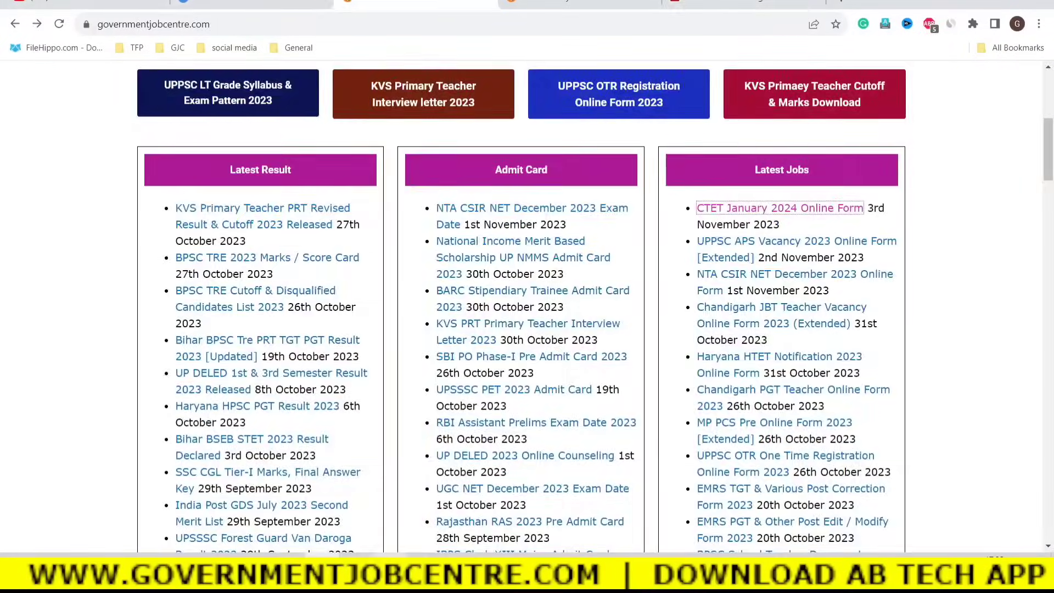